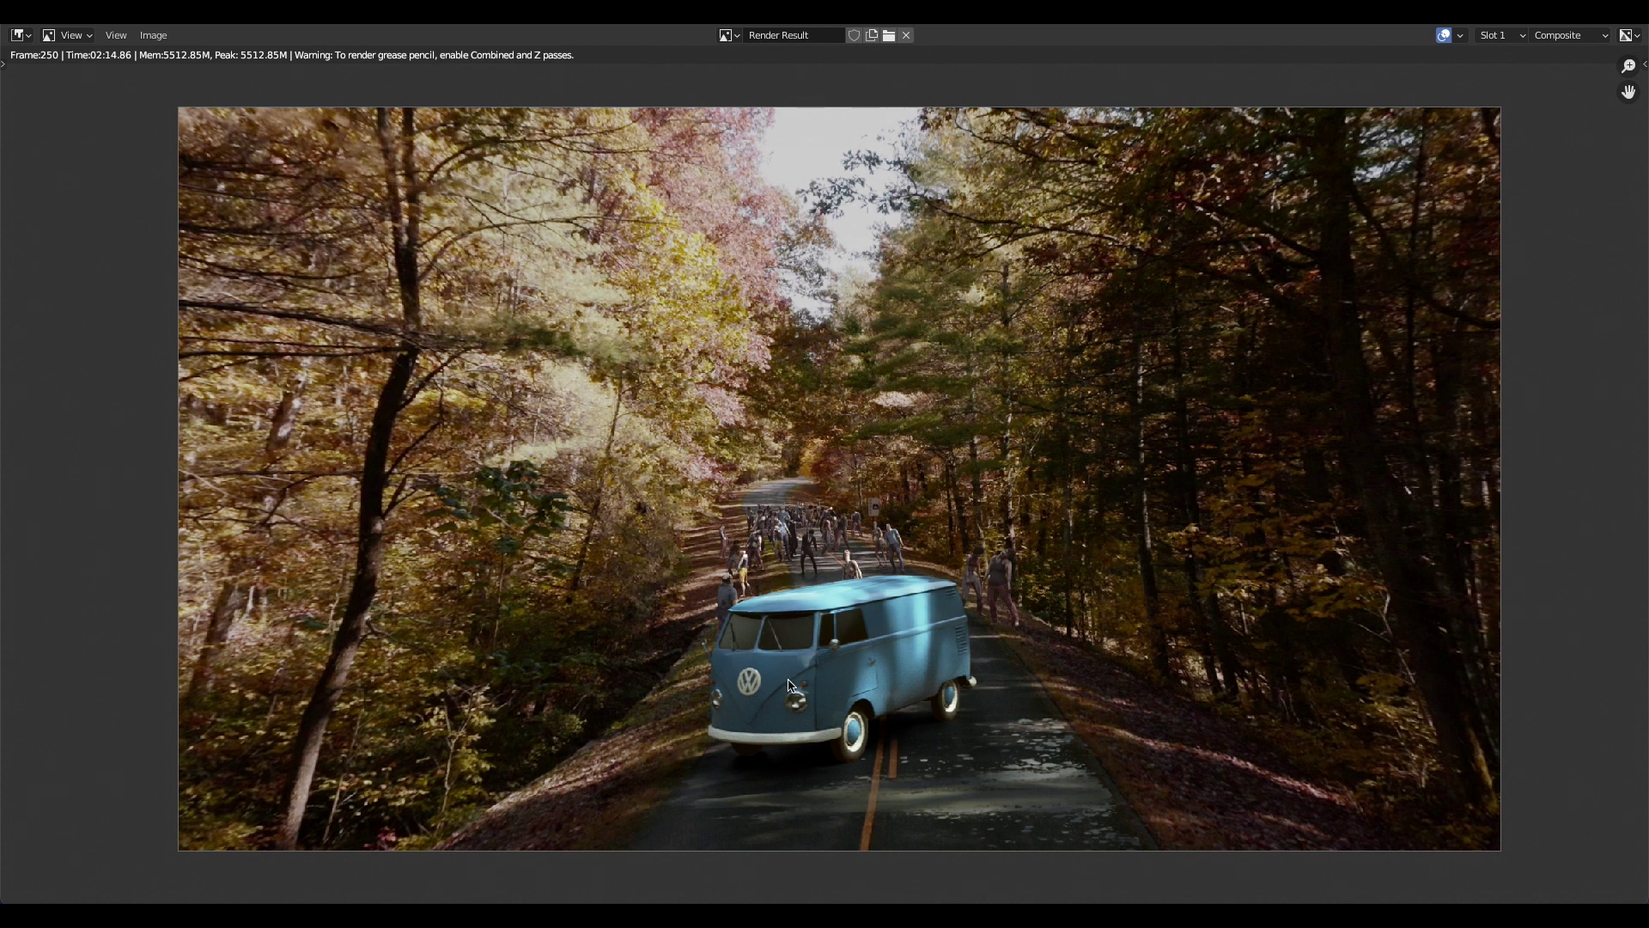
- Leave the render result for the compositing nodes and preview the movie clip's Scale node output through an added Viewer node
scroll(800, 657, up, 1)
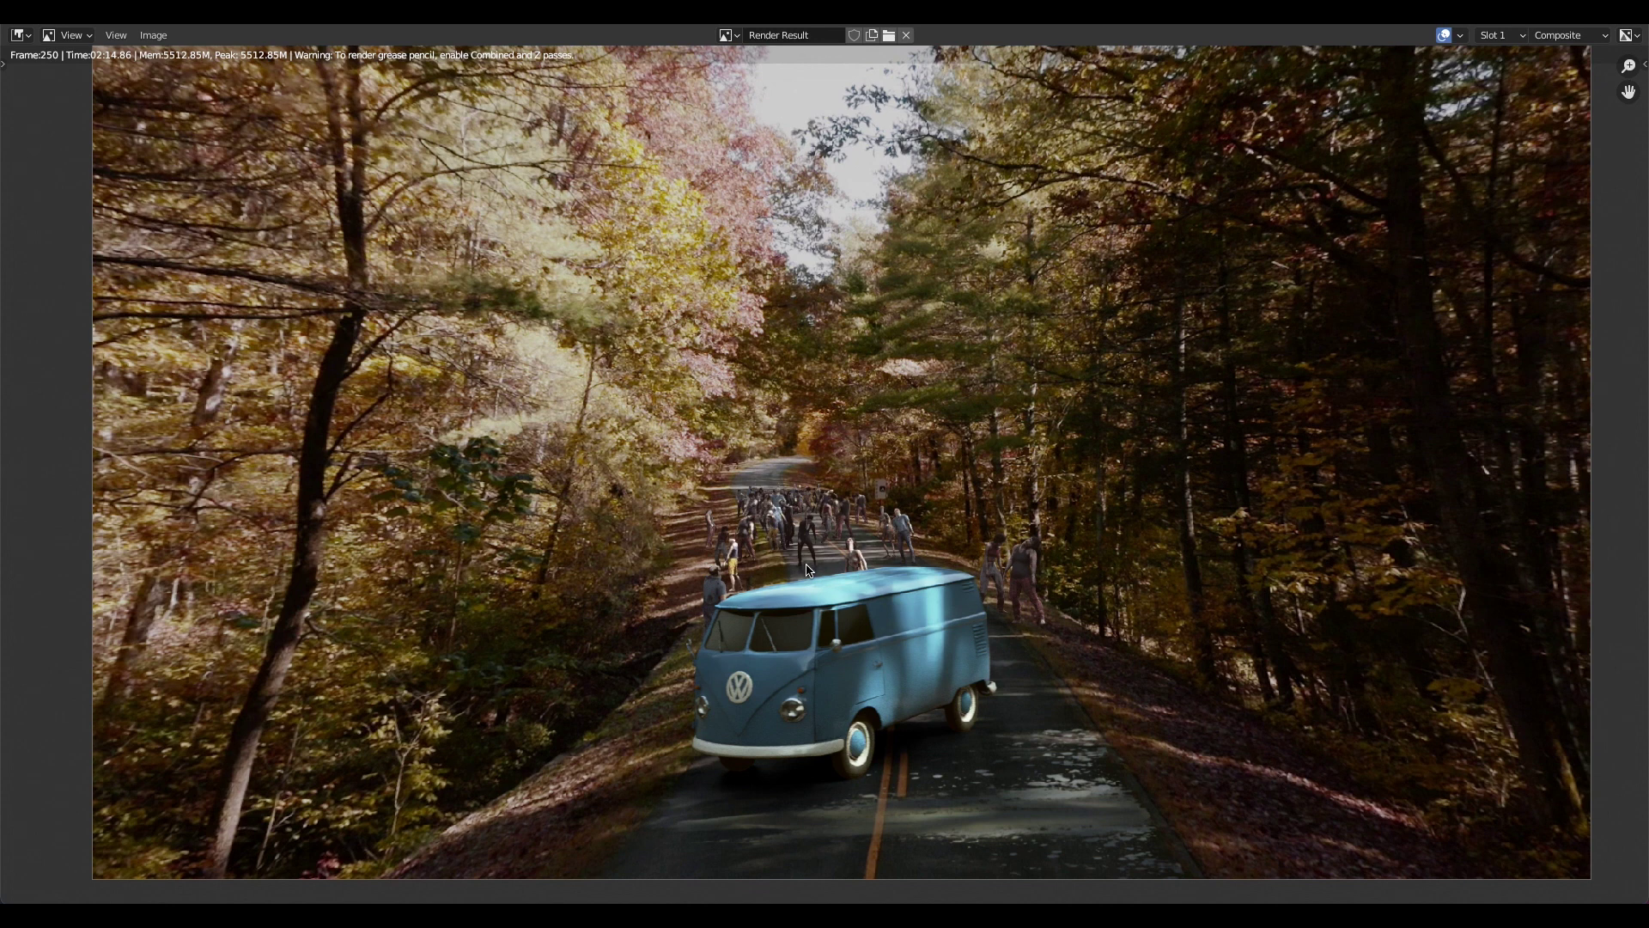
key(Escape)
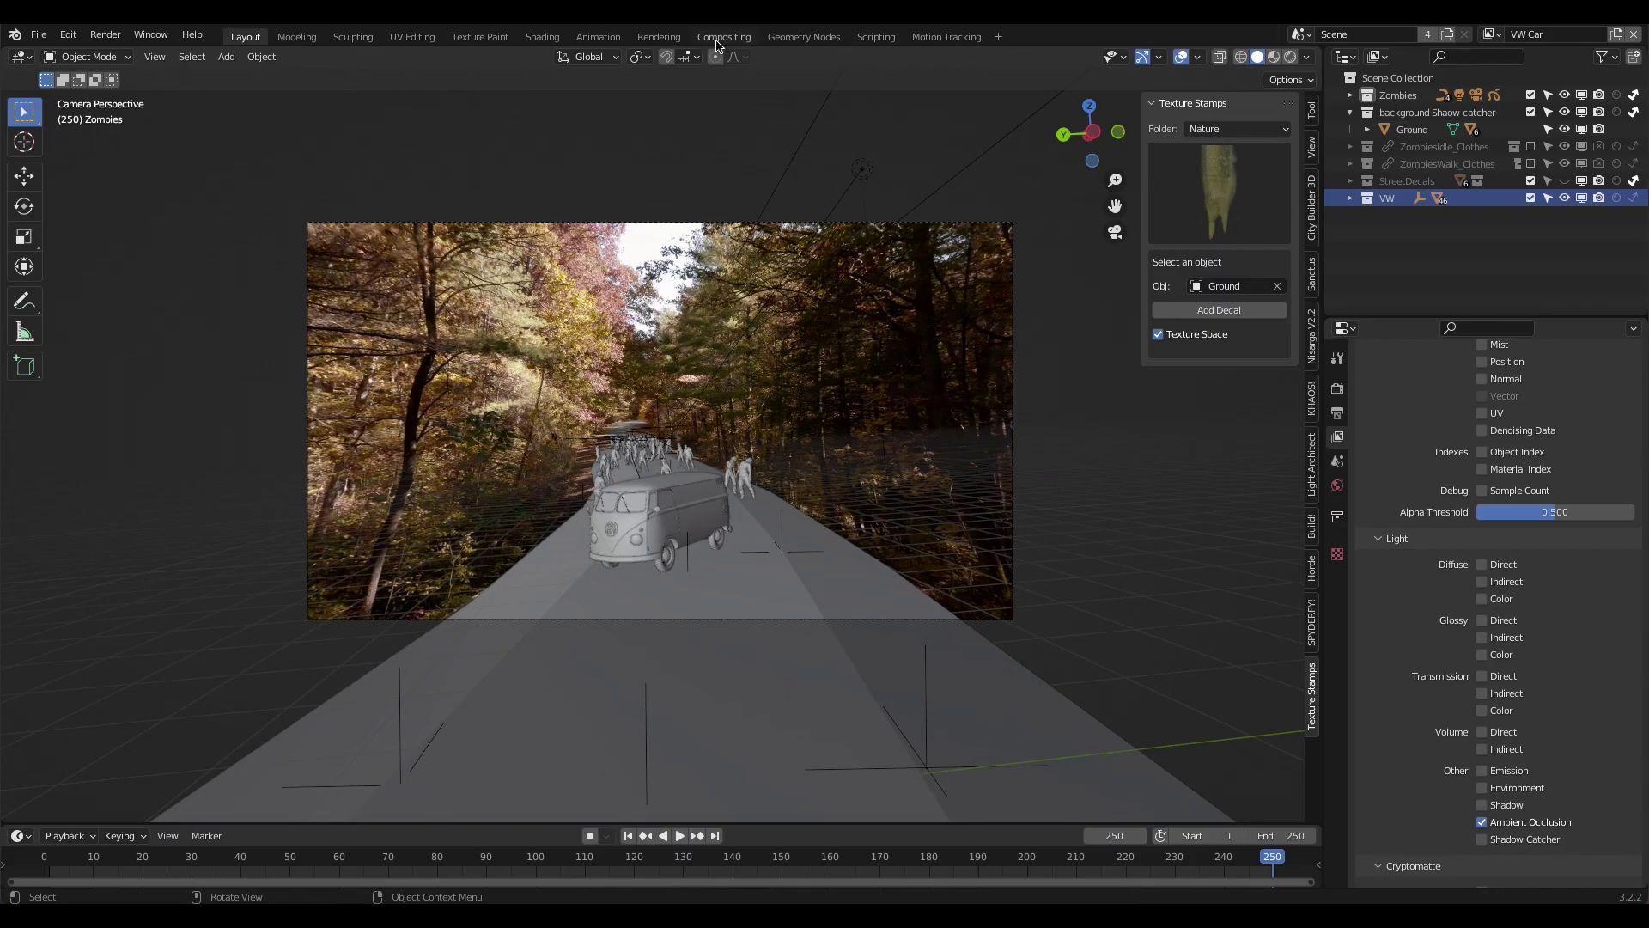
click(724, 36)
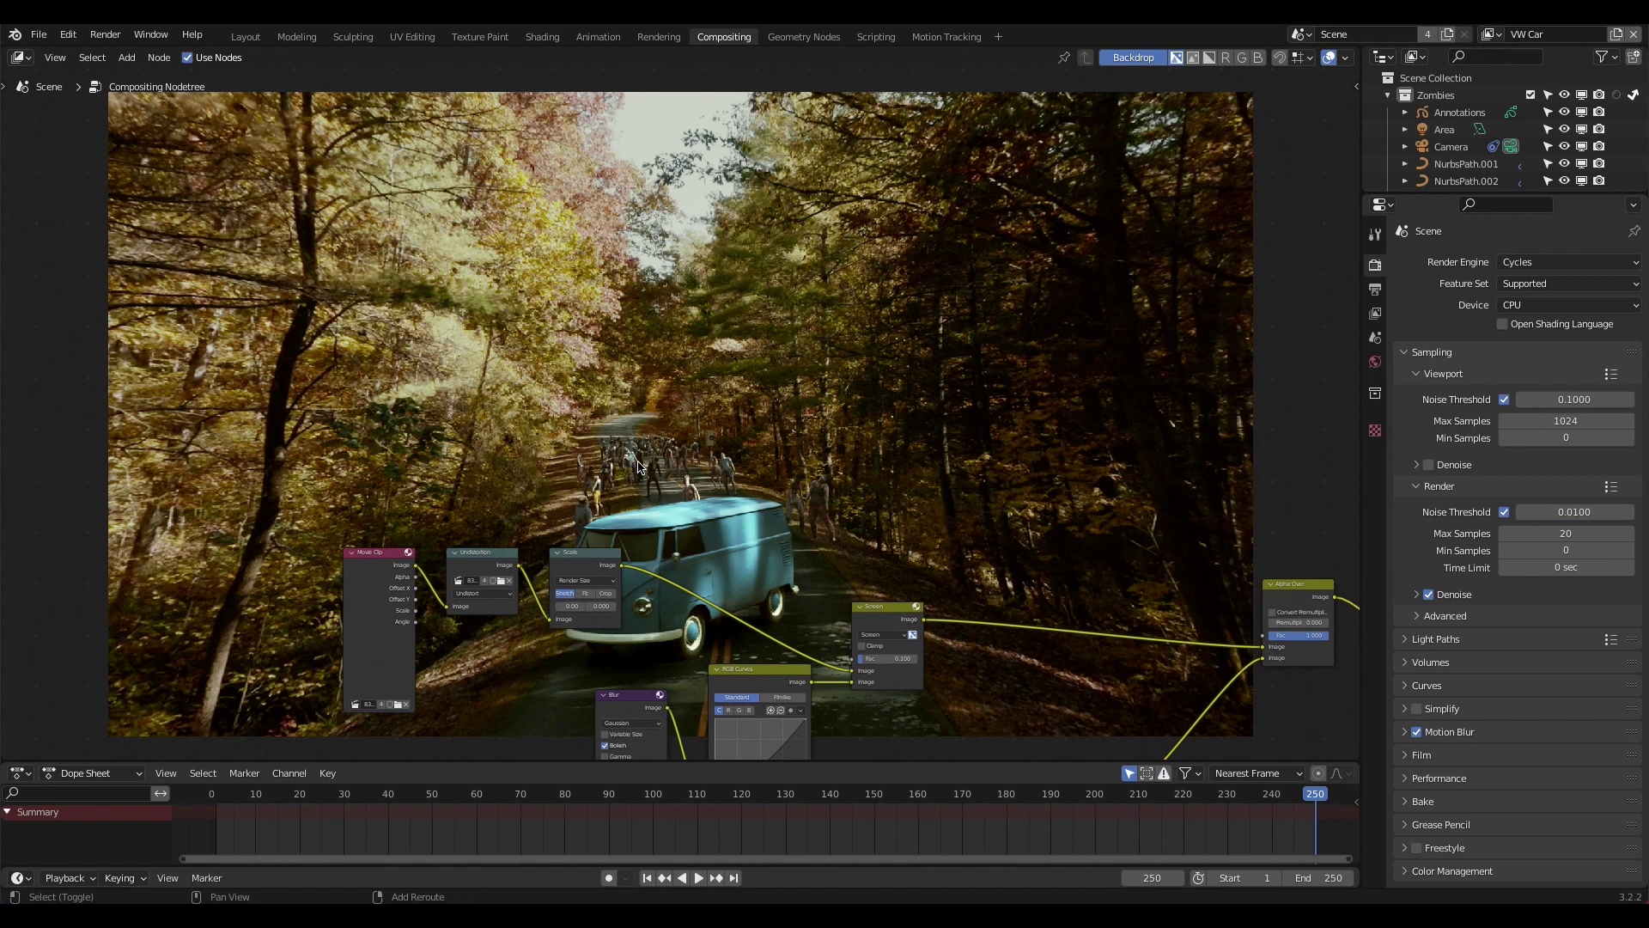
key(shift+a)
mouse_move(567, 505)
click(710, 573)
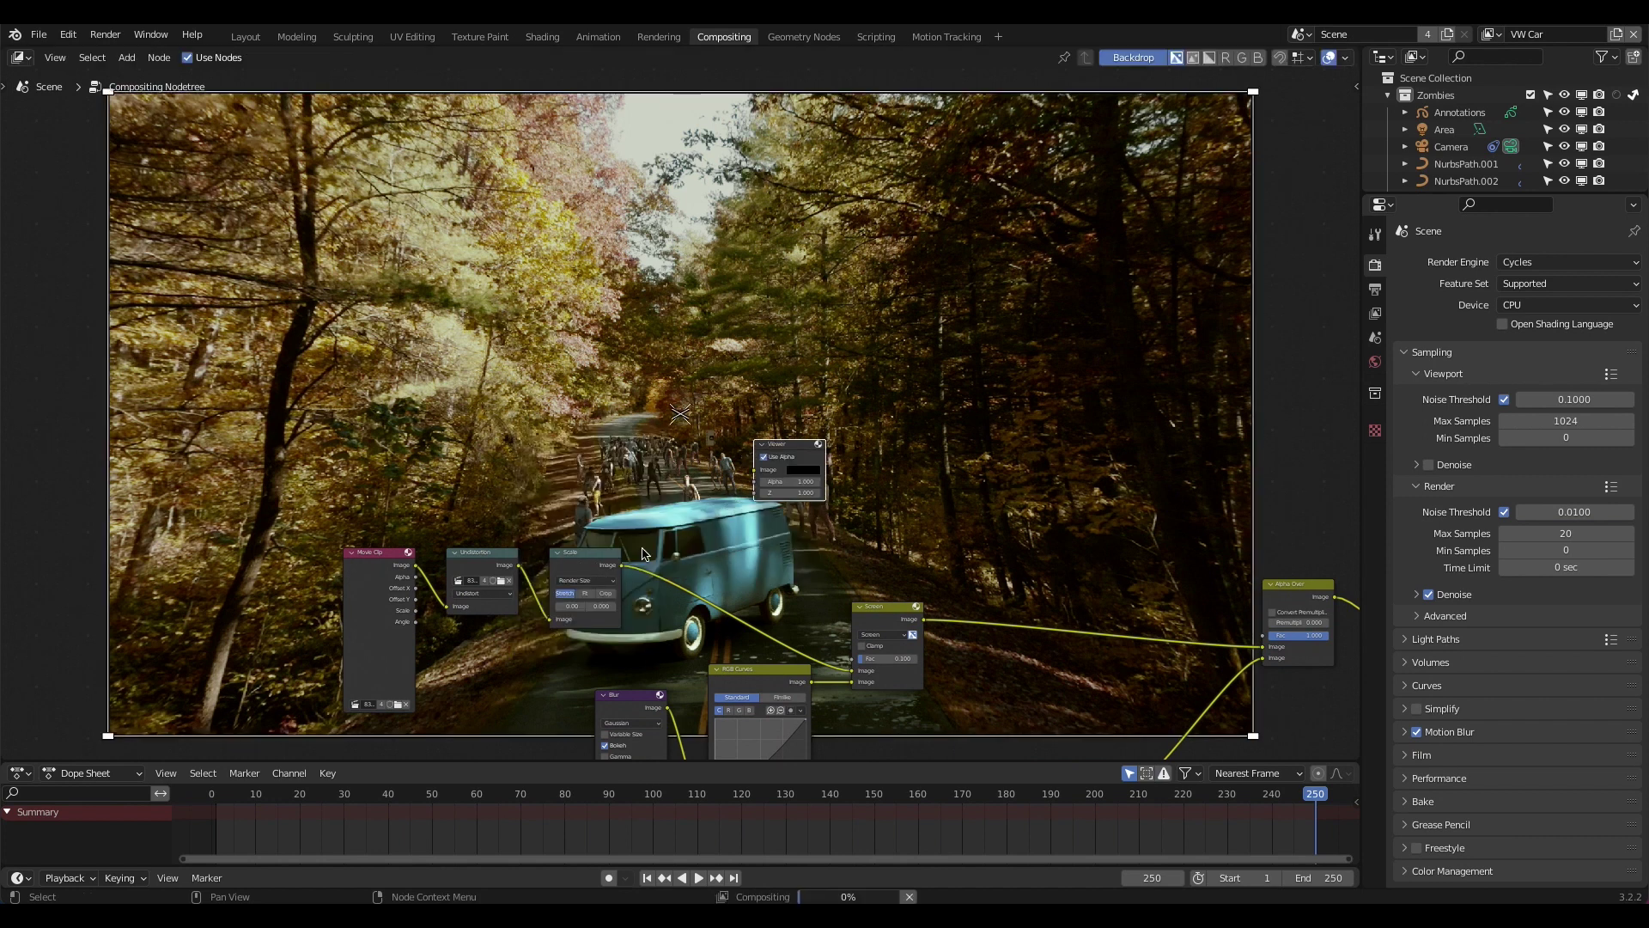
drag(622, 565, 756, 470)
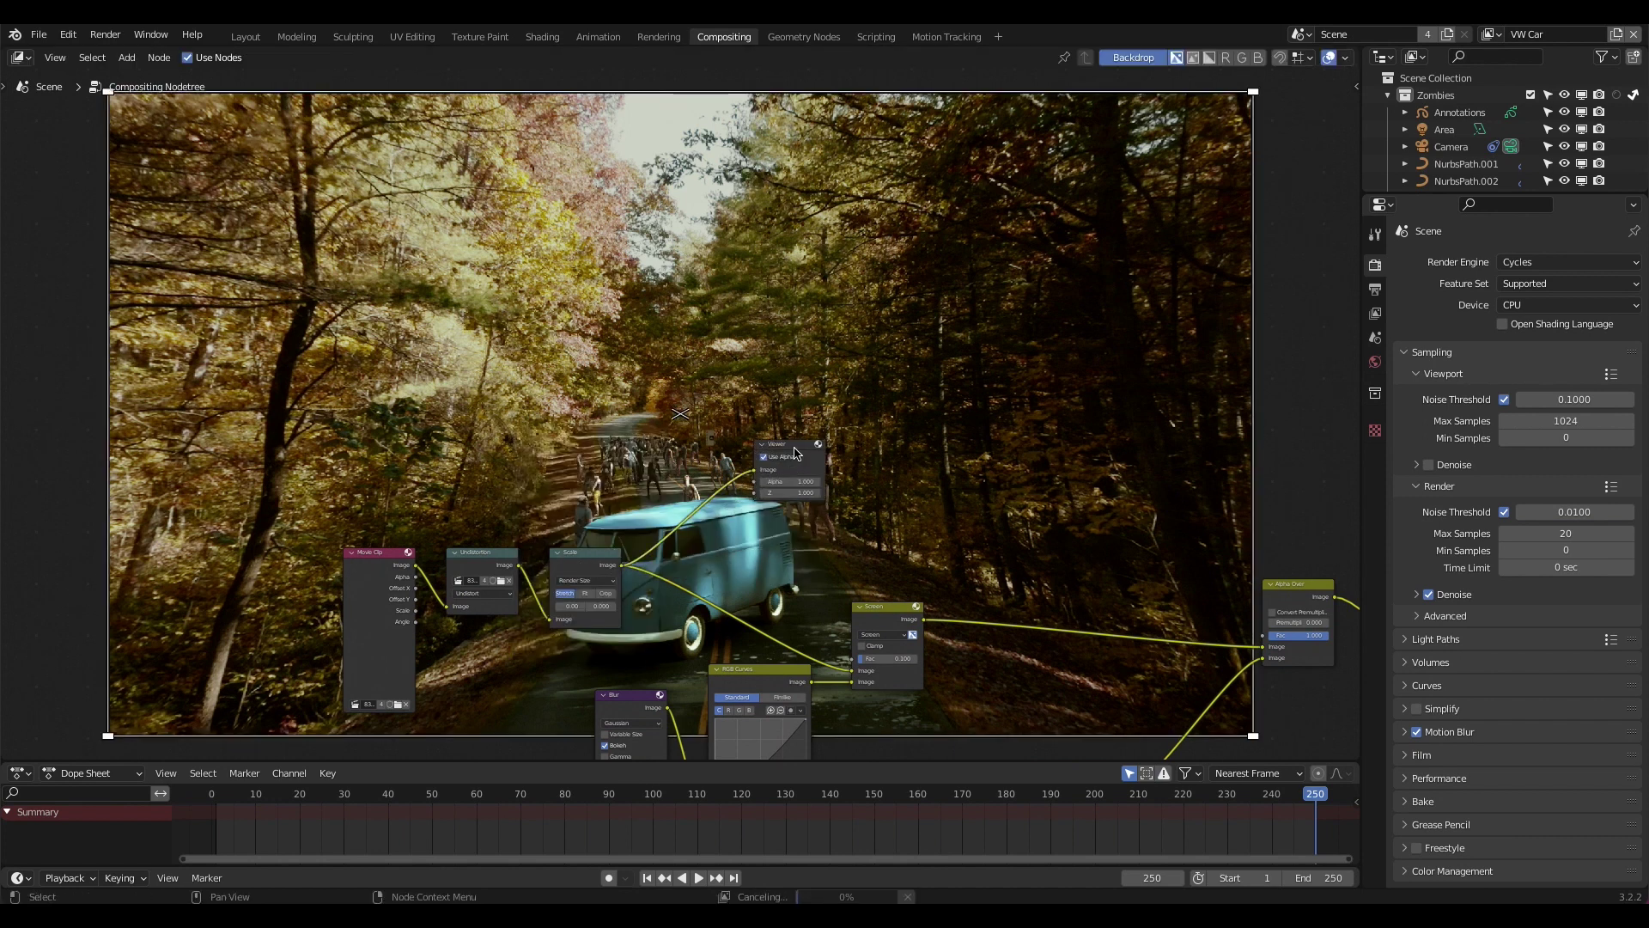
middle_drag(724, 324, 370, 554)
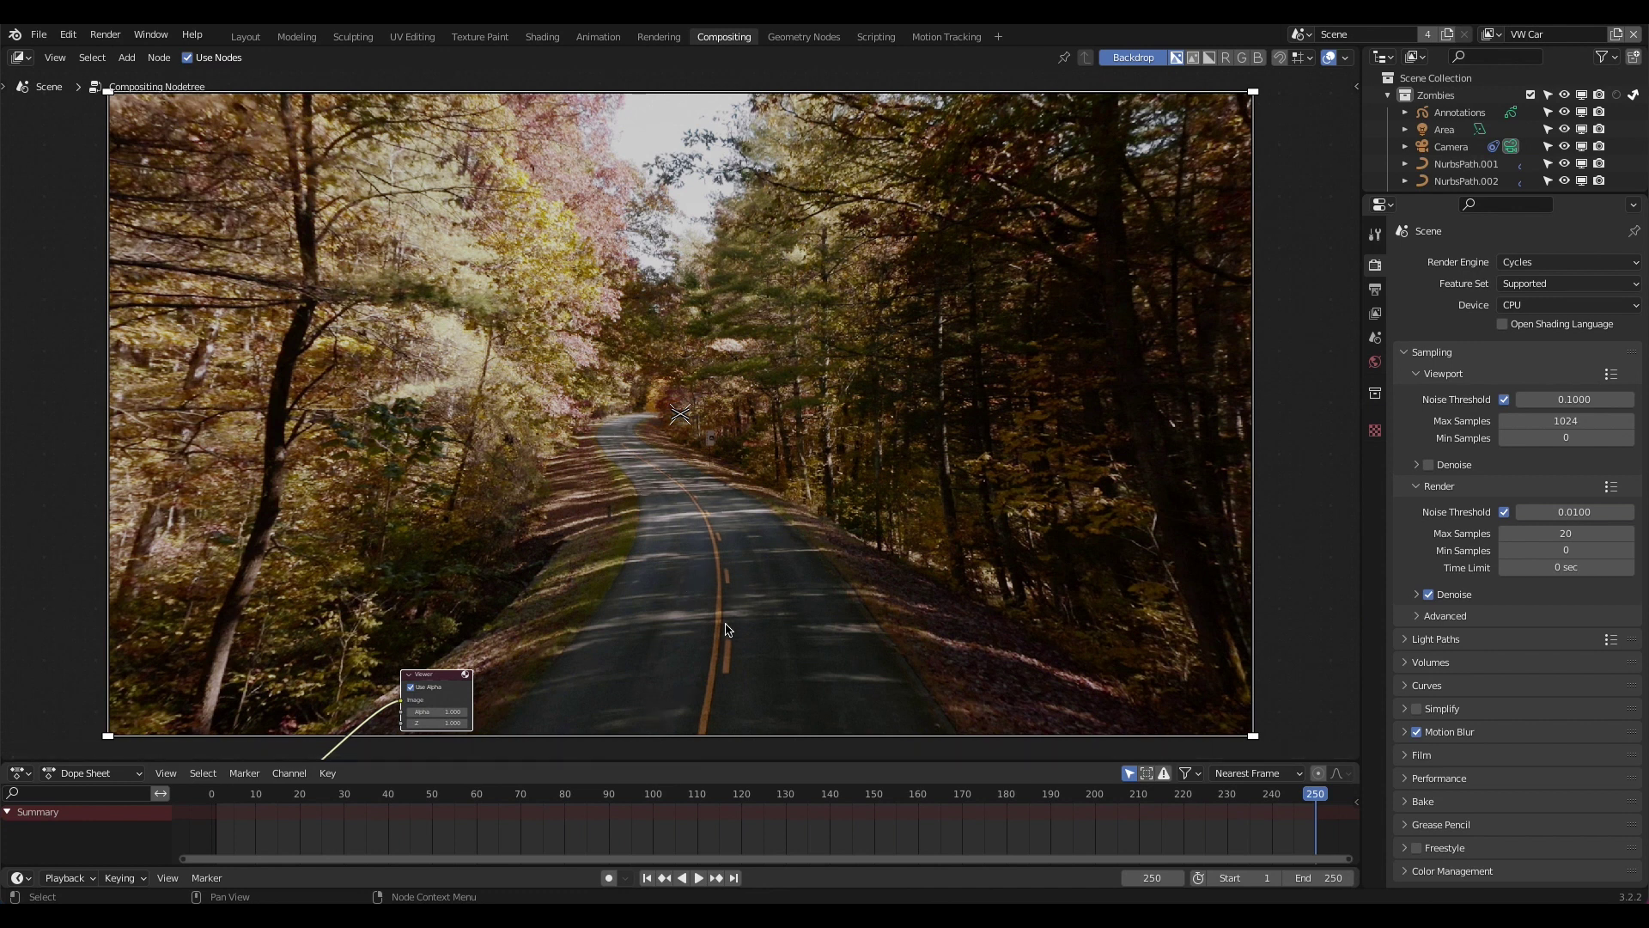
middle_drag(734, 604, 743, 620)
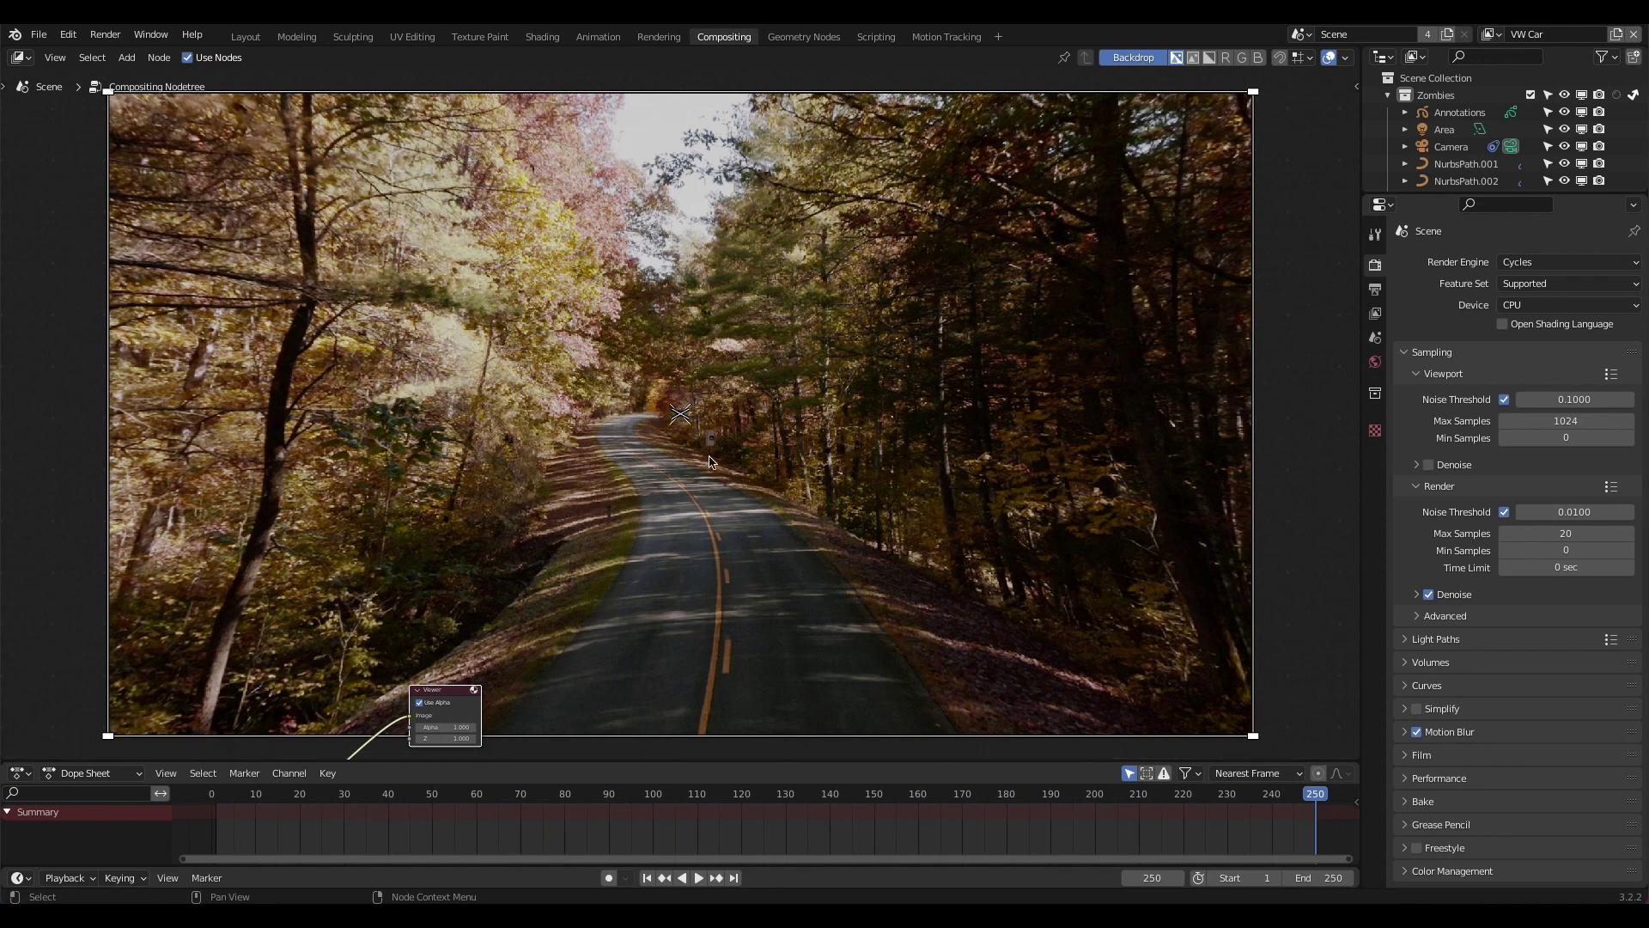
- Examine the whole compositing node tree against the composited backdrop of the van and zombies
key(Home)
scroll(834, 436, down, 5)
scroll(834, 436, left, 5)
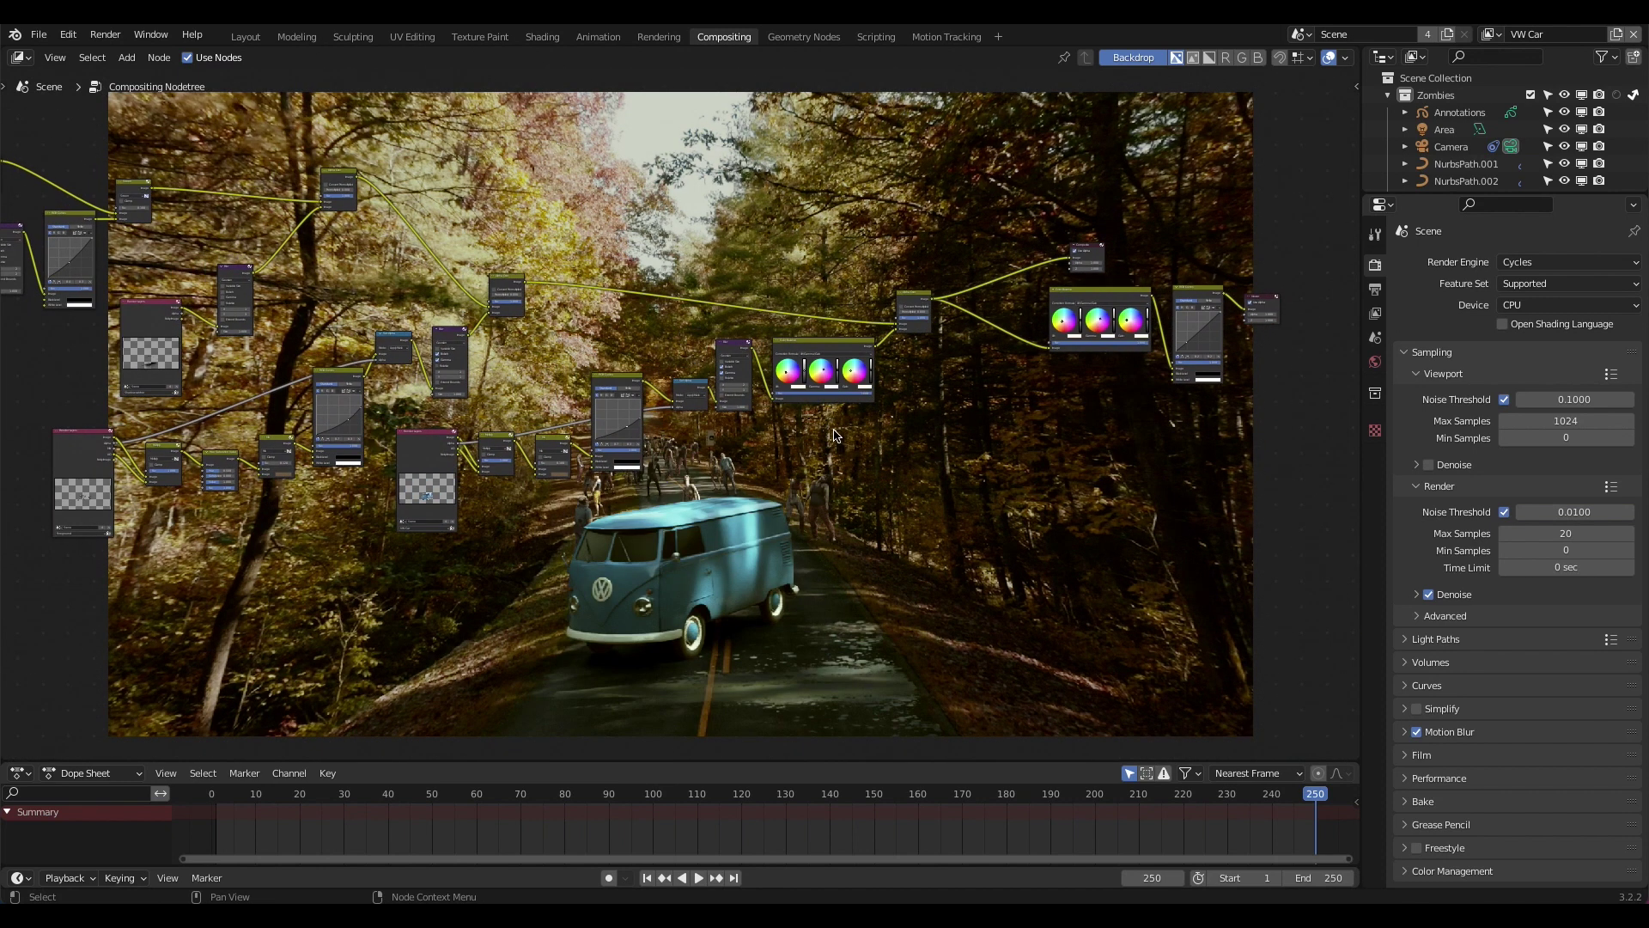
shift+scroll(917, 261, up, 10)
ctrl+scroll(918, 260, right, 7)
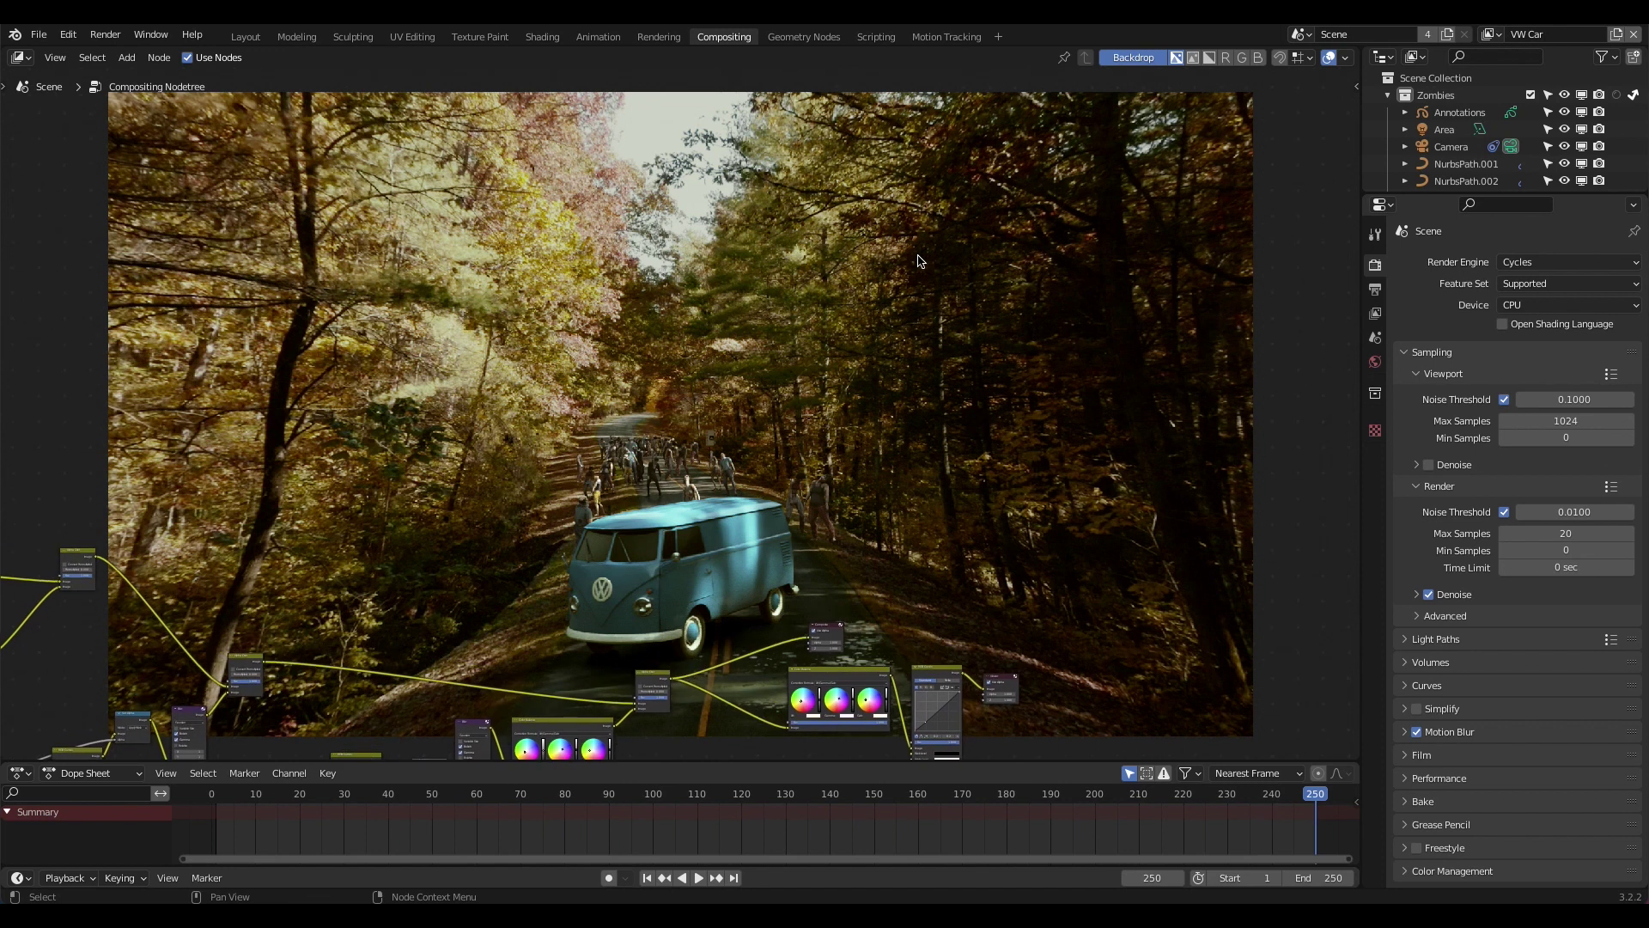
shift+scroll(887, 409, up, 3)
ctrl+scroll(887, 408, right, 3)
shift+scroll(740, 522, down, 2)
ctrl+scroll(740, 522, left, 3)
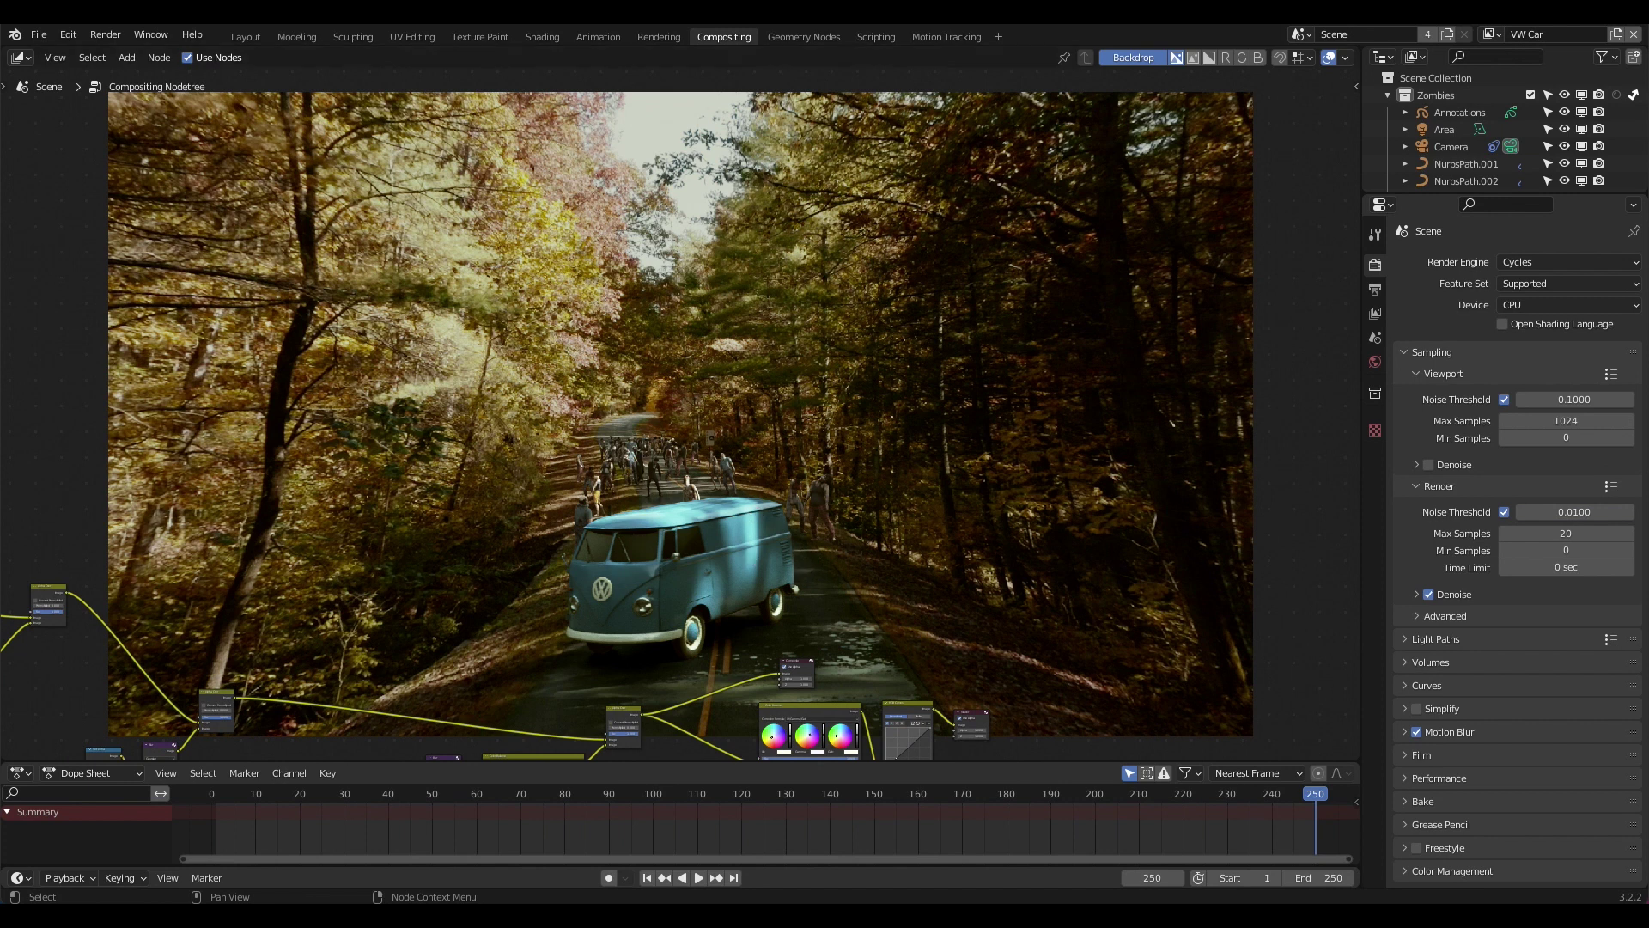
- Return to the Layout workspace, select the area light above the road, and show its light settings
click(246, 37)
click(812, 240)
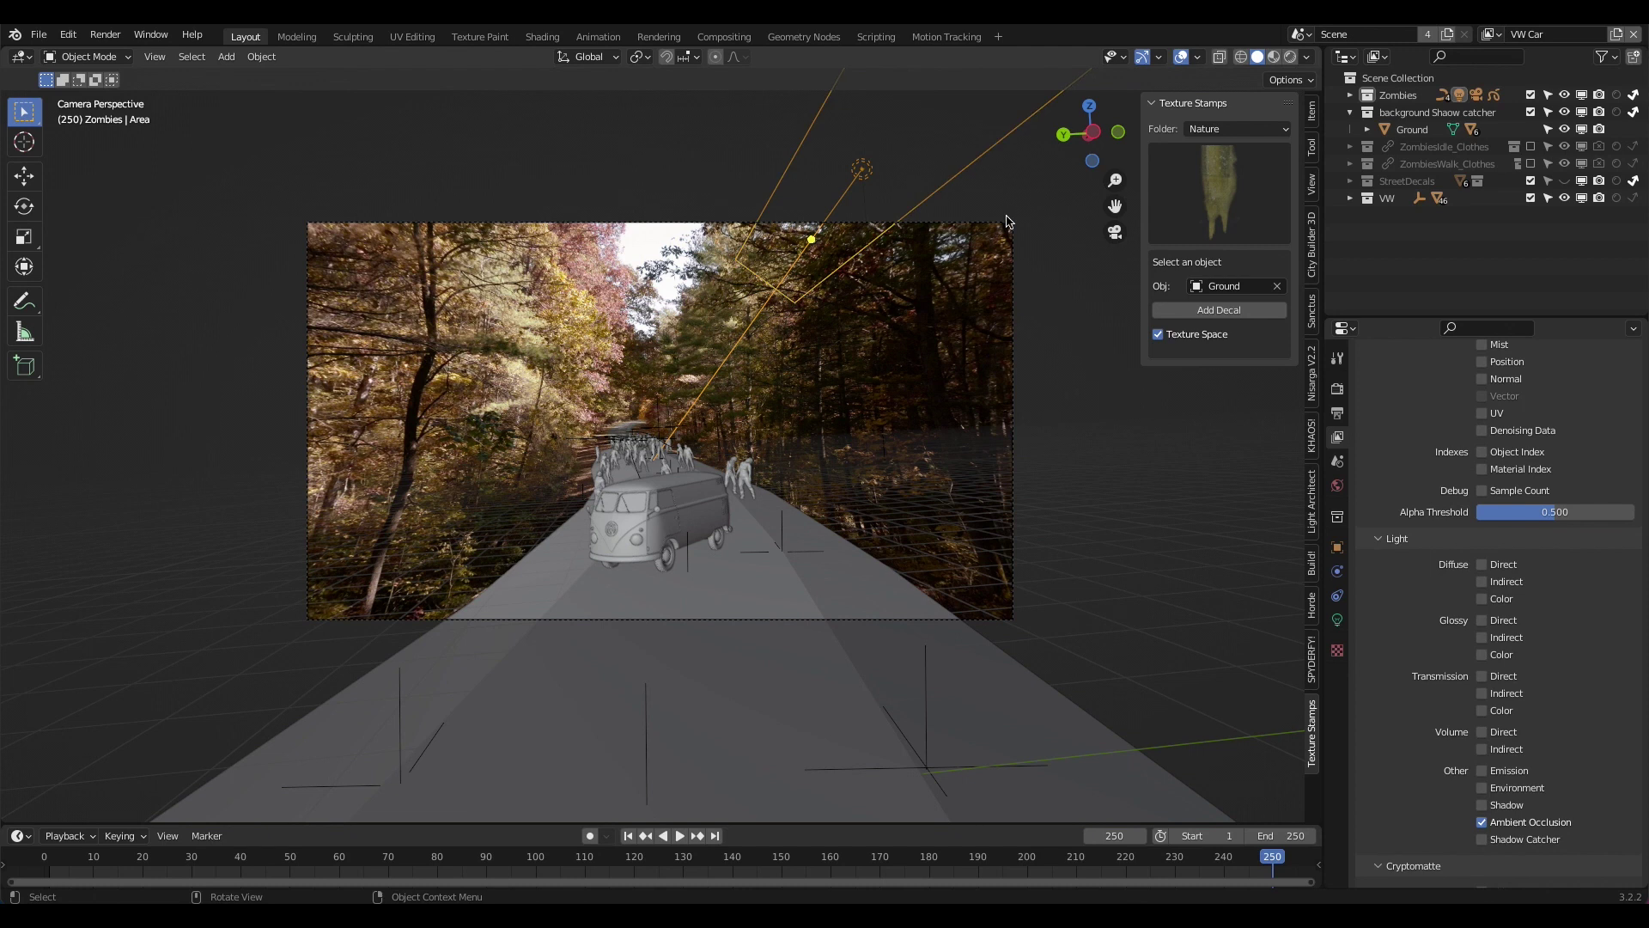
click(1338, 622)
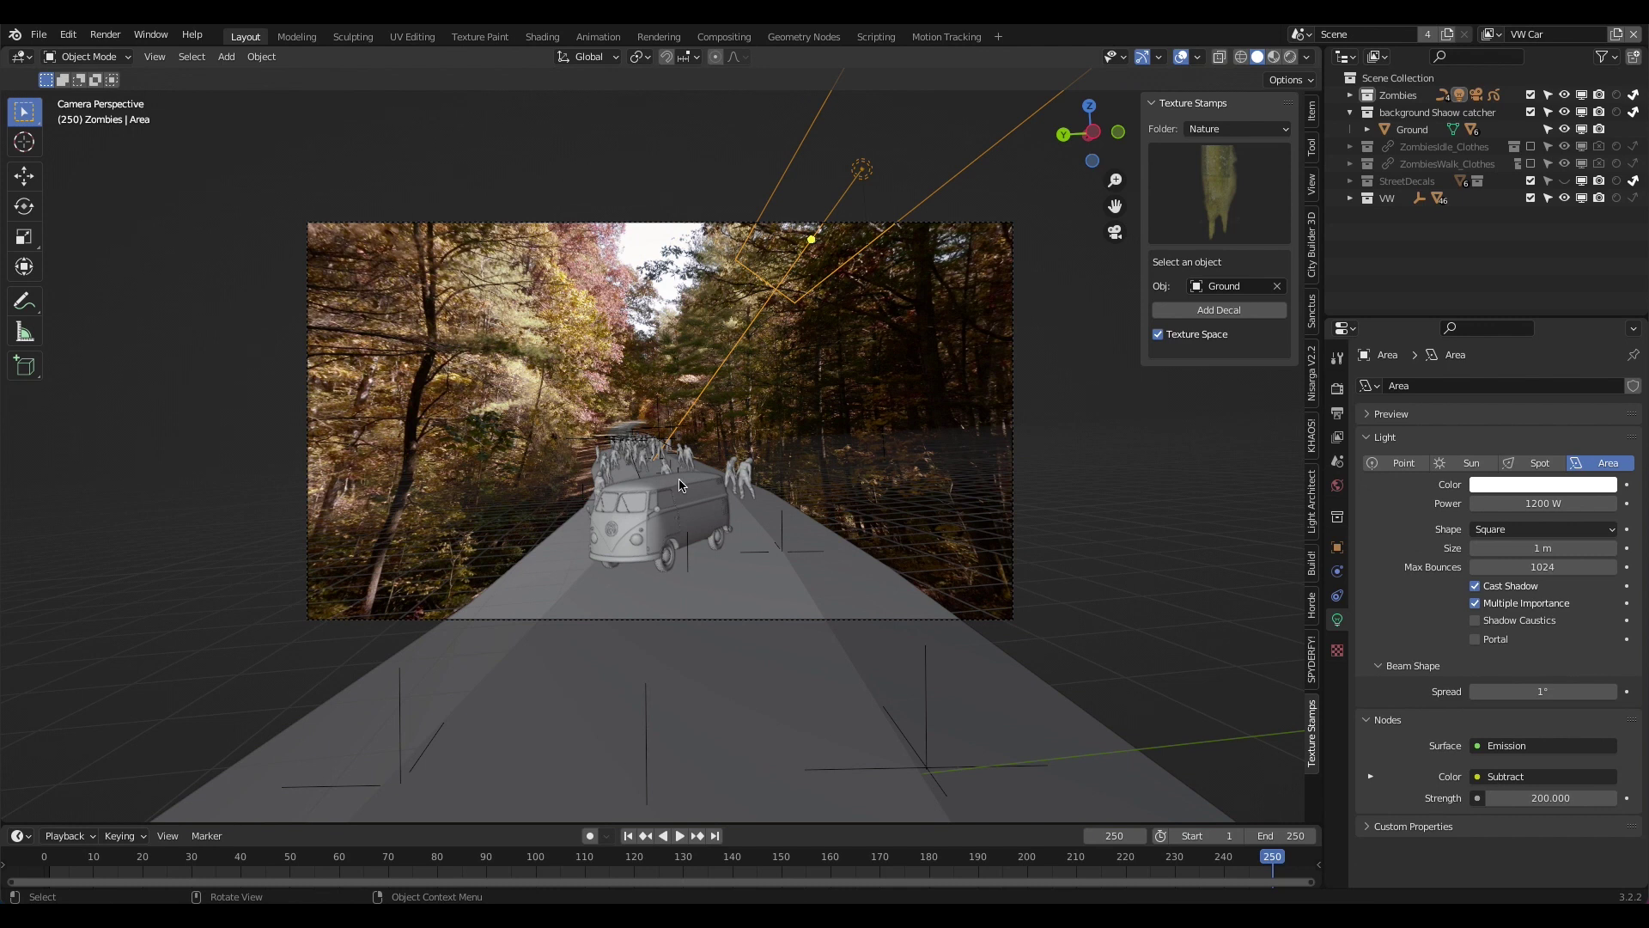
- Inspect the van and zombies up close in rendered shading, and return the viewport to solid shading
middle_drag(581, 478, 581, 478)
scroll(580, 479, up, 8)
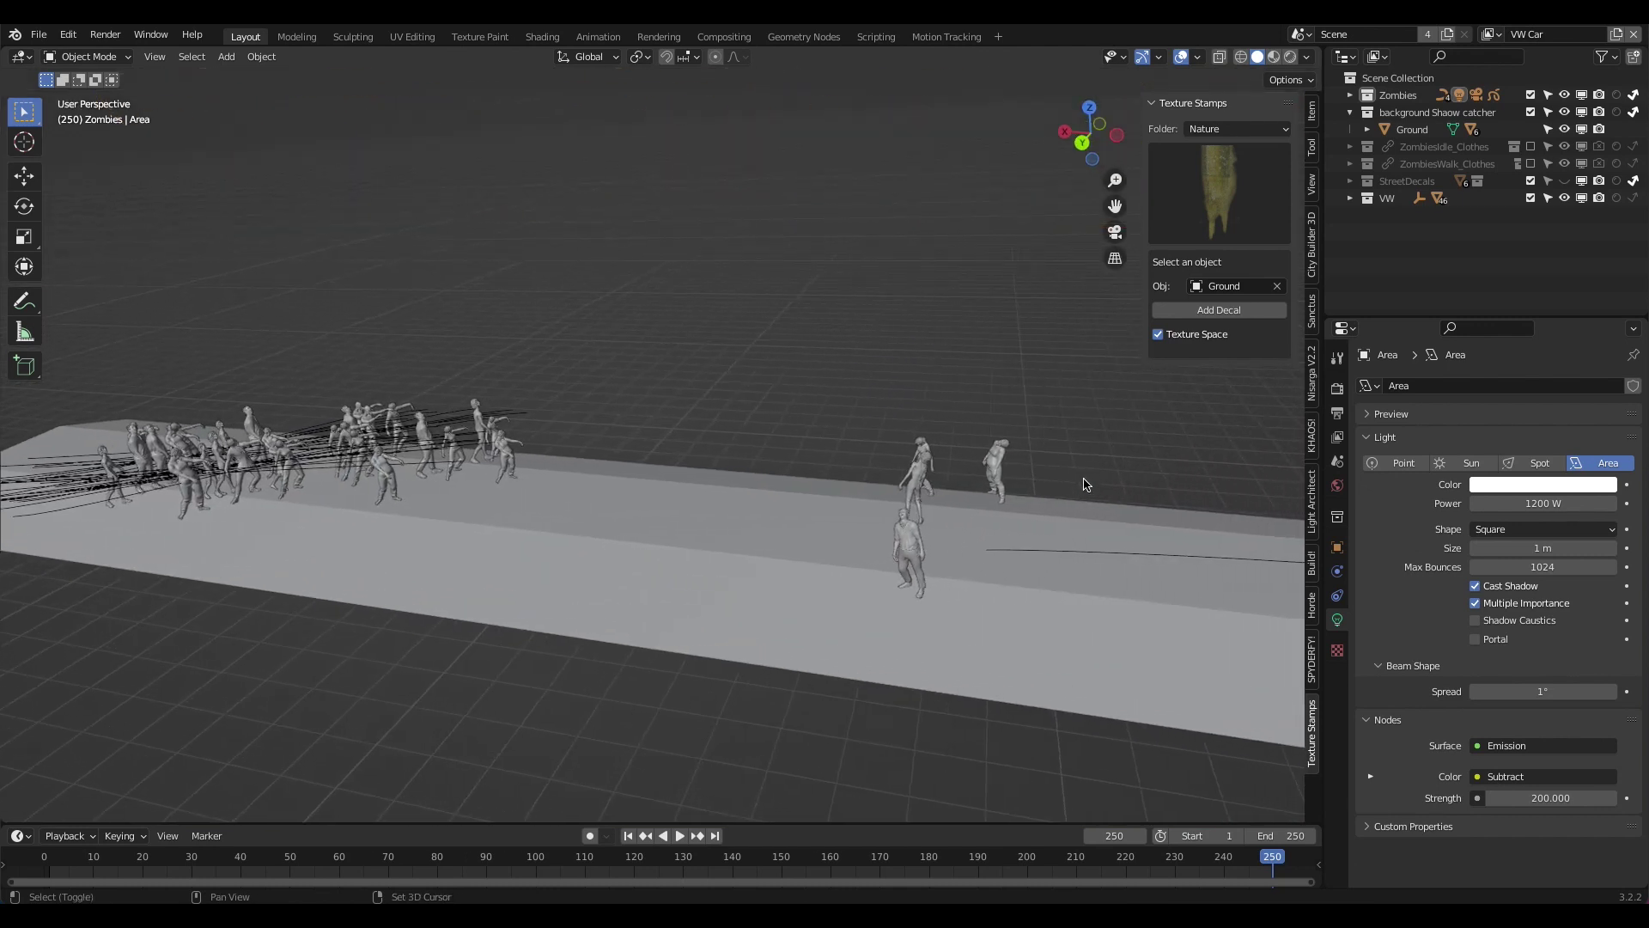
middle_drag(1085, 484, 1085, 484)
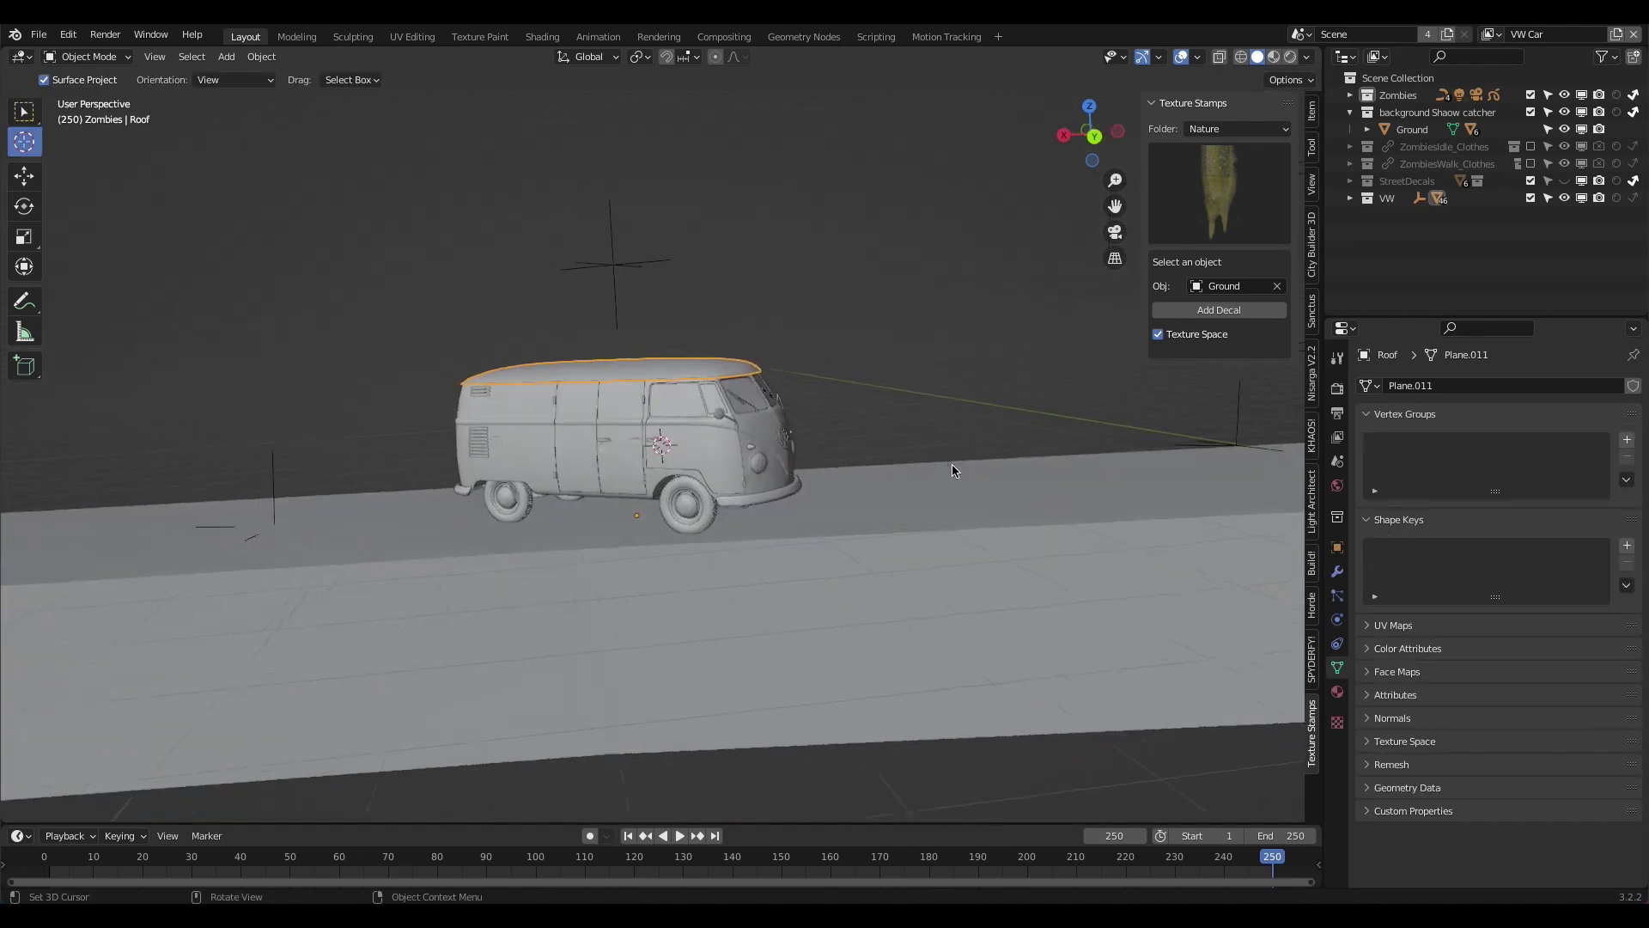
middle_drag(952, 467, 952, 464)
key(z)
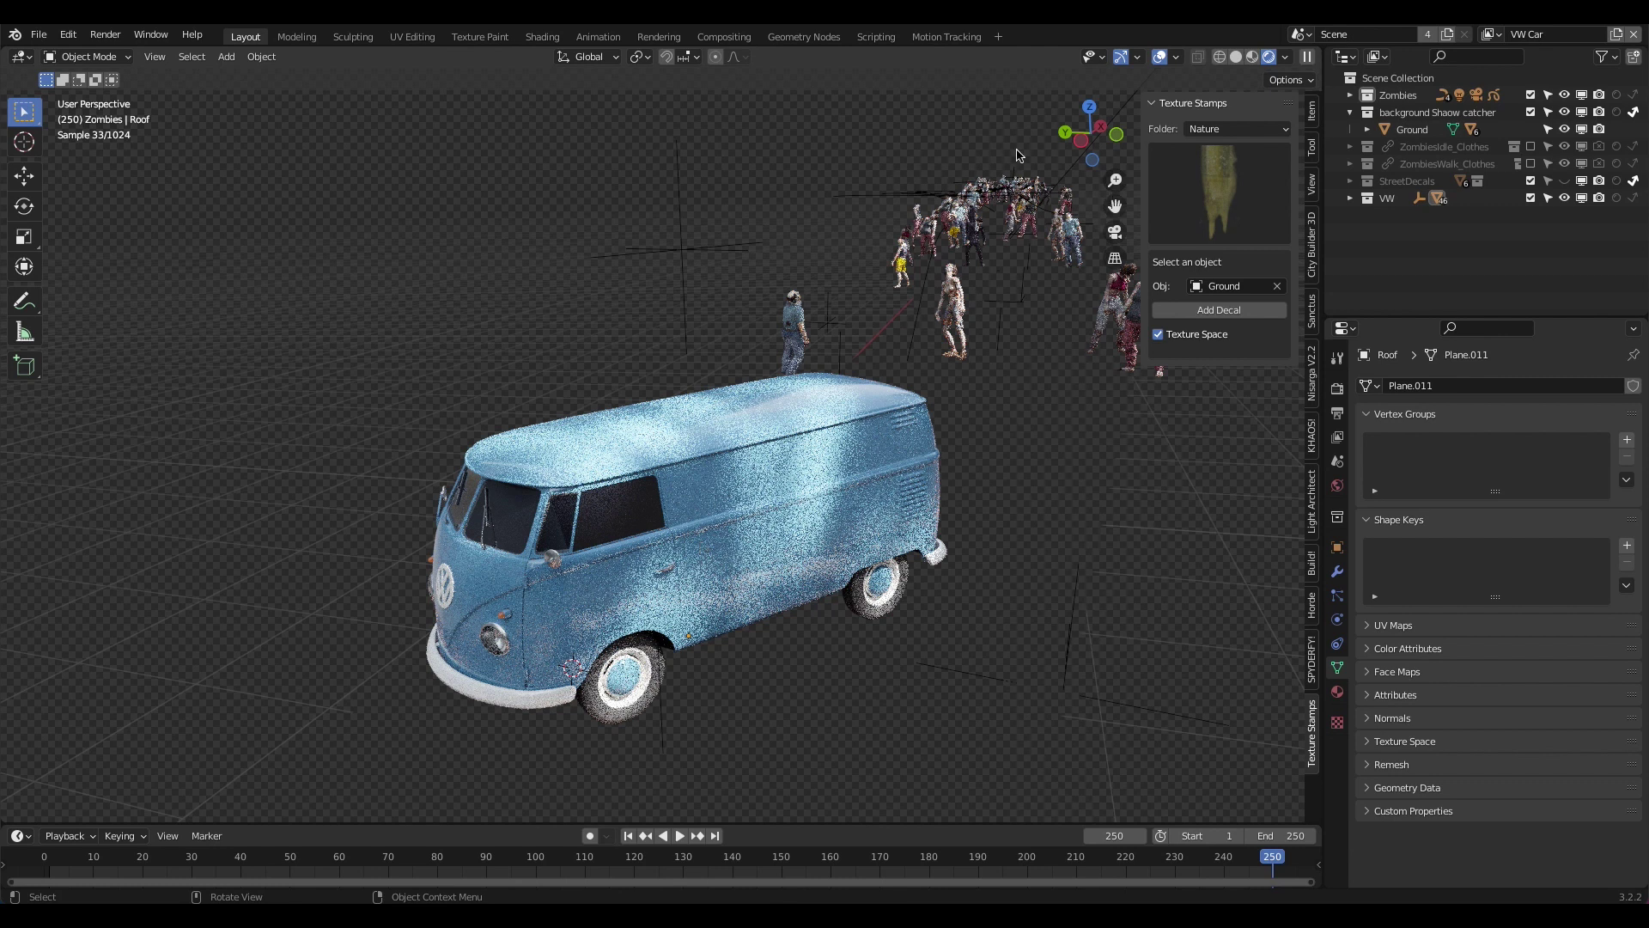
key(z)
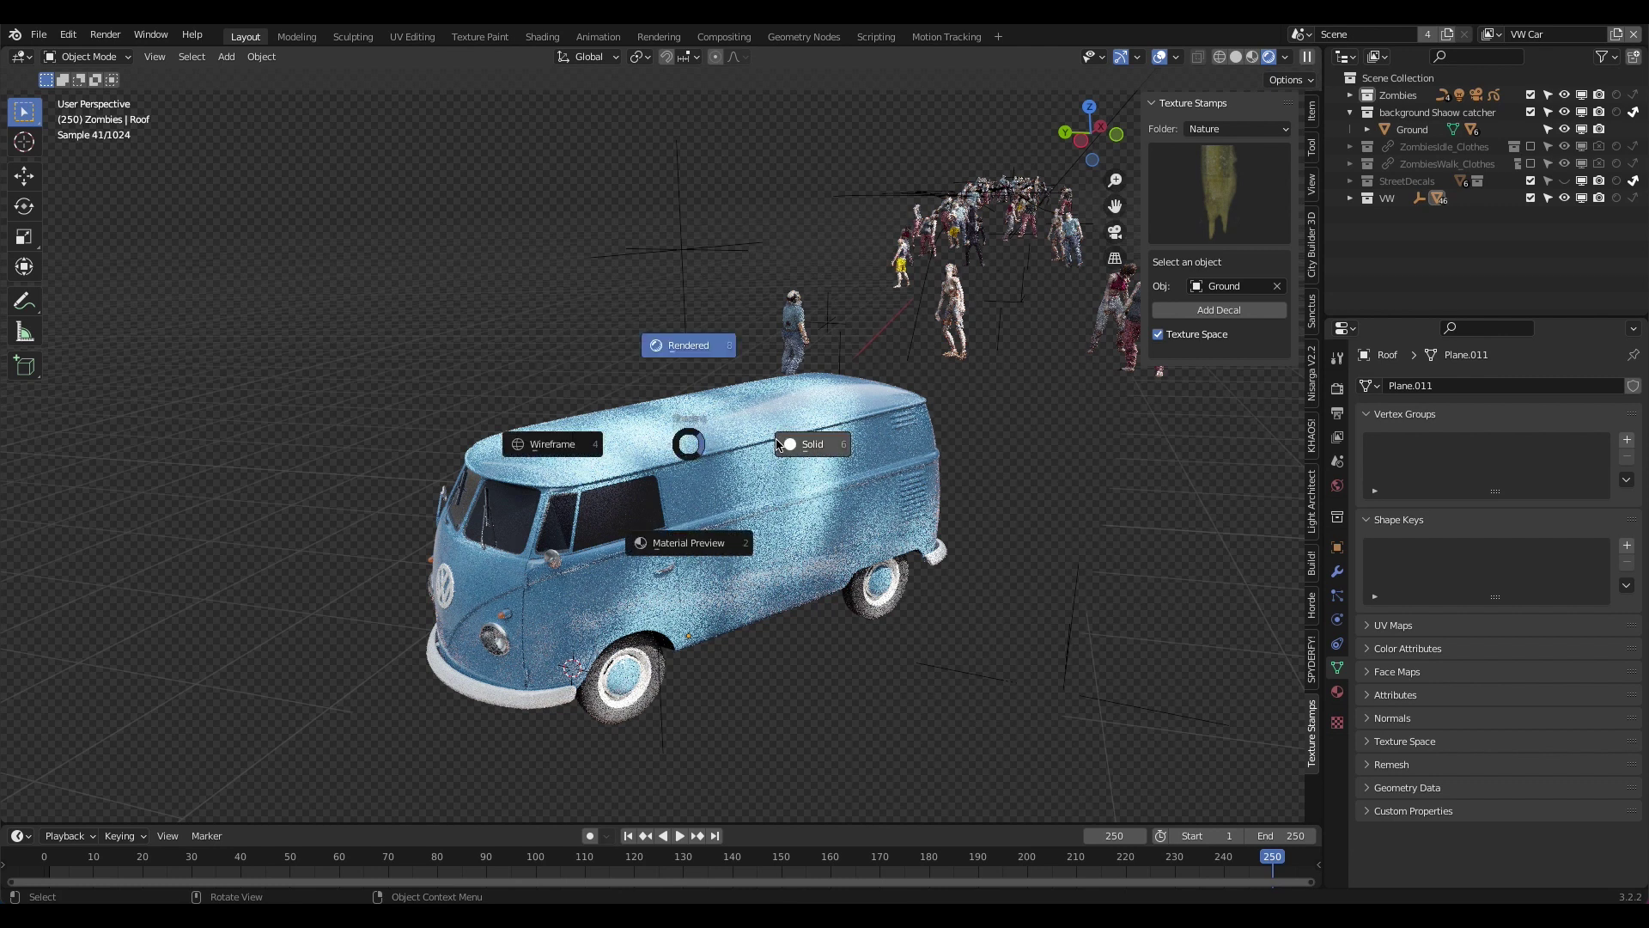
click(810, 446)
- Delete the existing area light above the road
scroll(700, 442, down, 10)
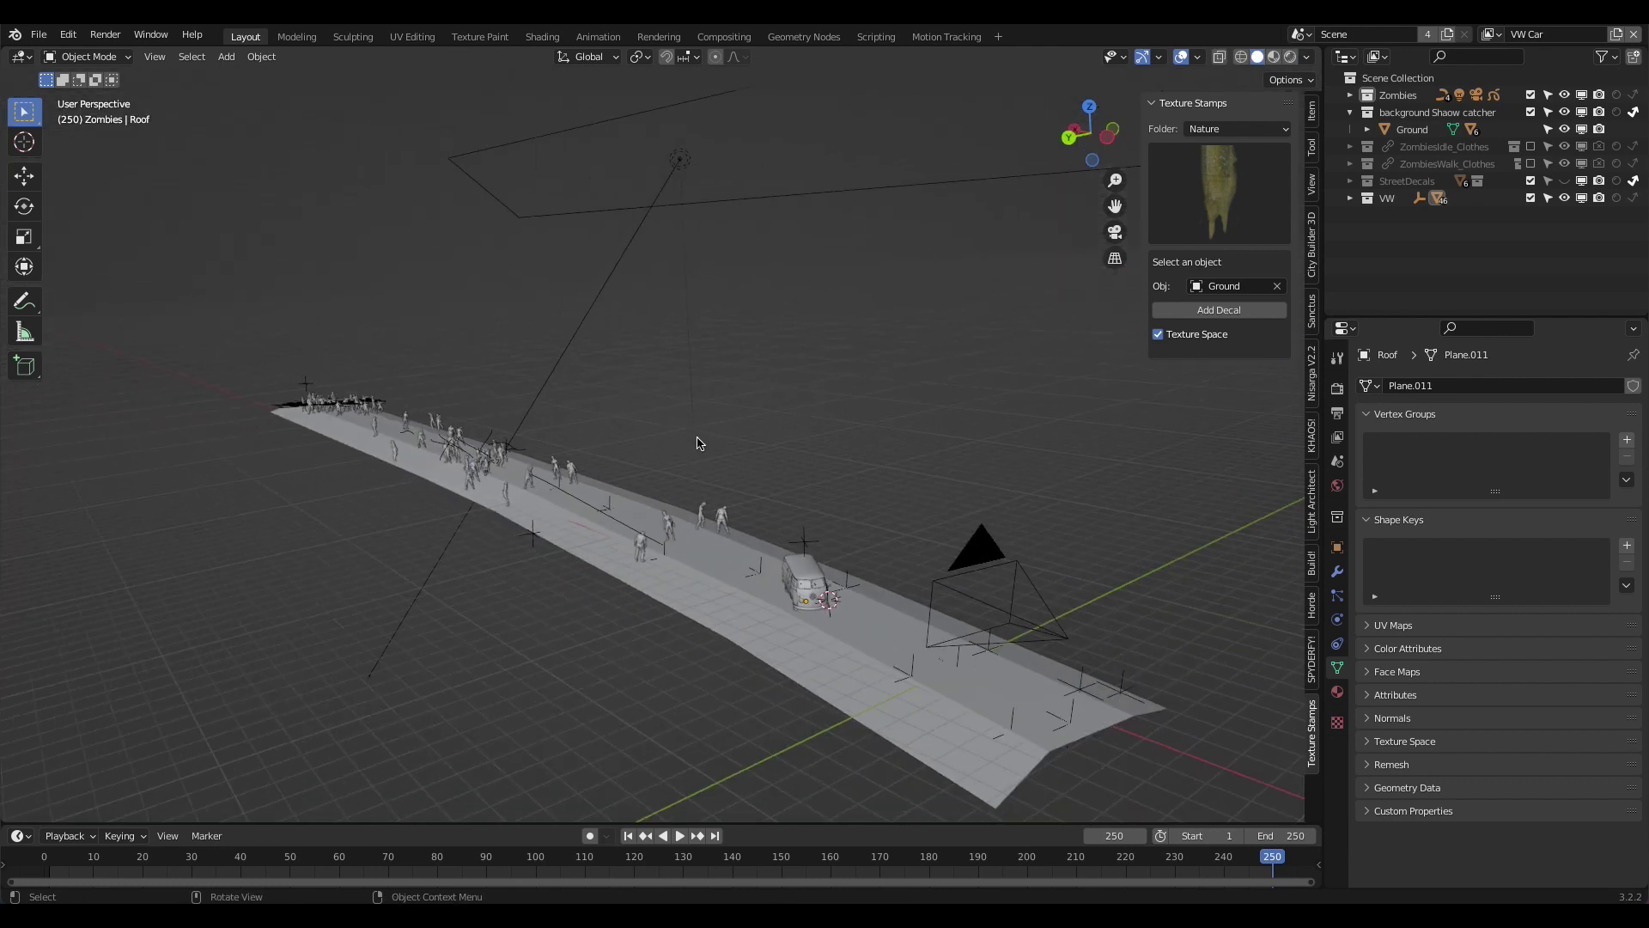
click(678, 163)
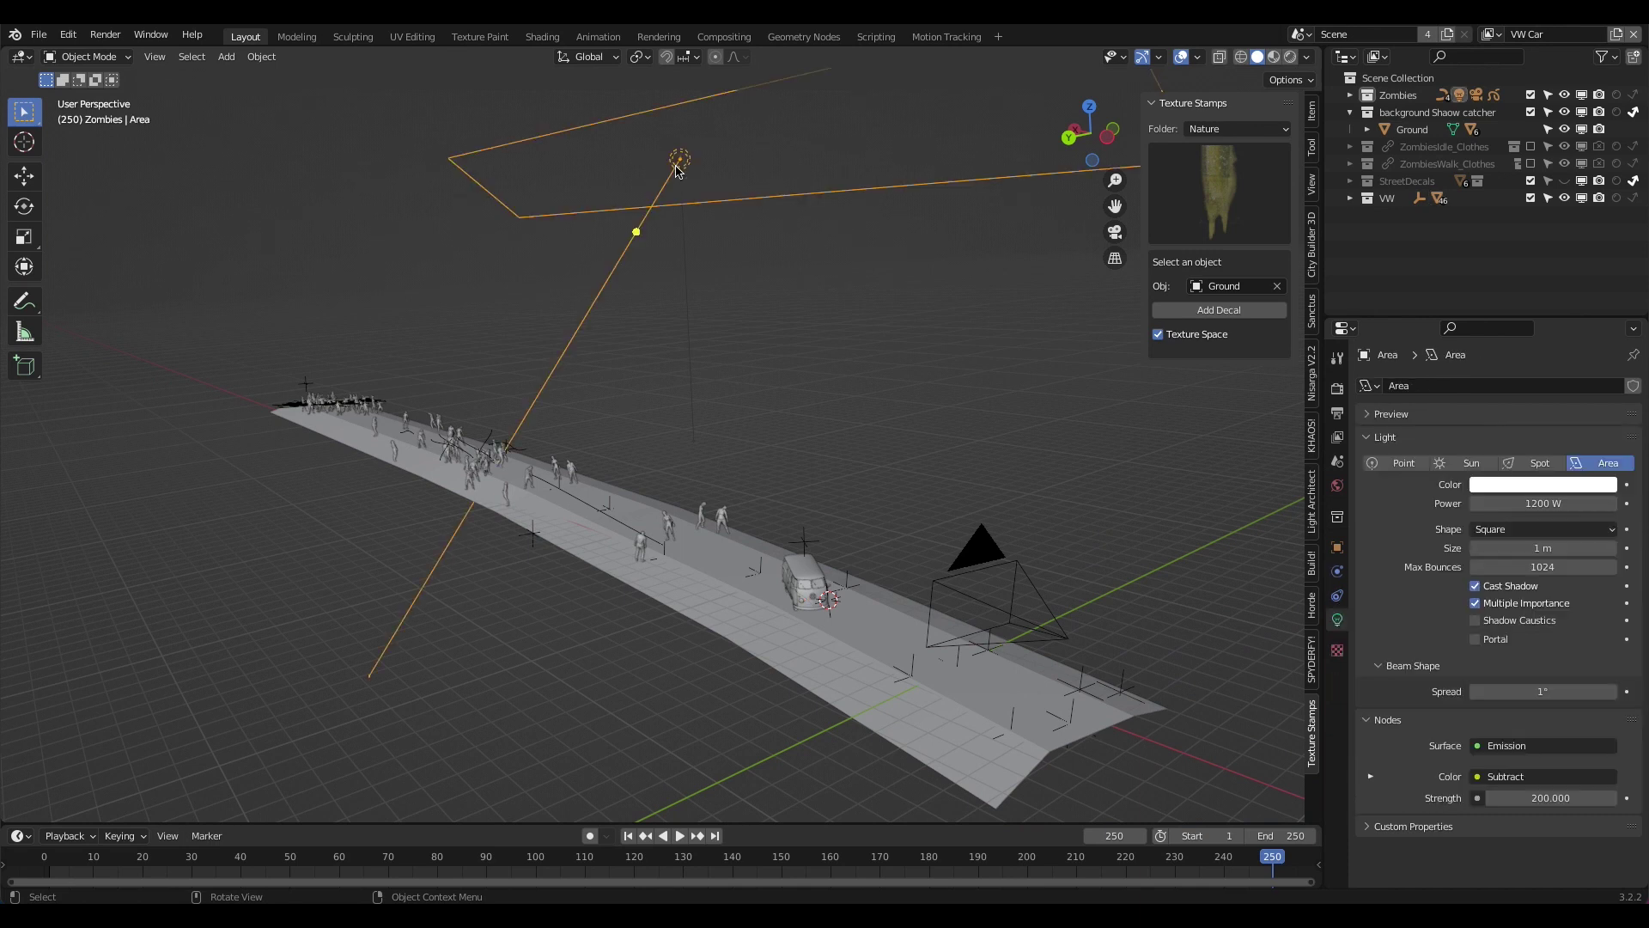
key(x)
click(744, 268)
- Add a new area light at the 3D cursor, raise it high above the van along Z, and scale it up
middle_drag(747, 269, 810, 358)
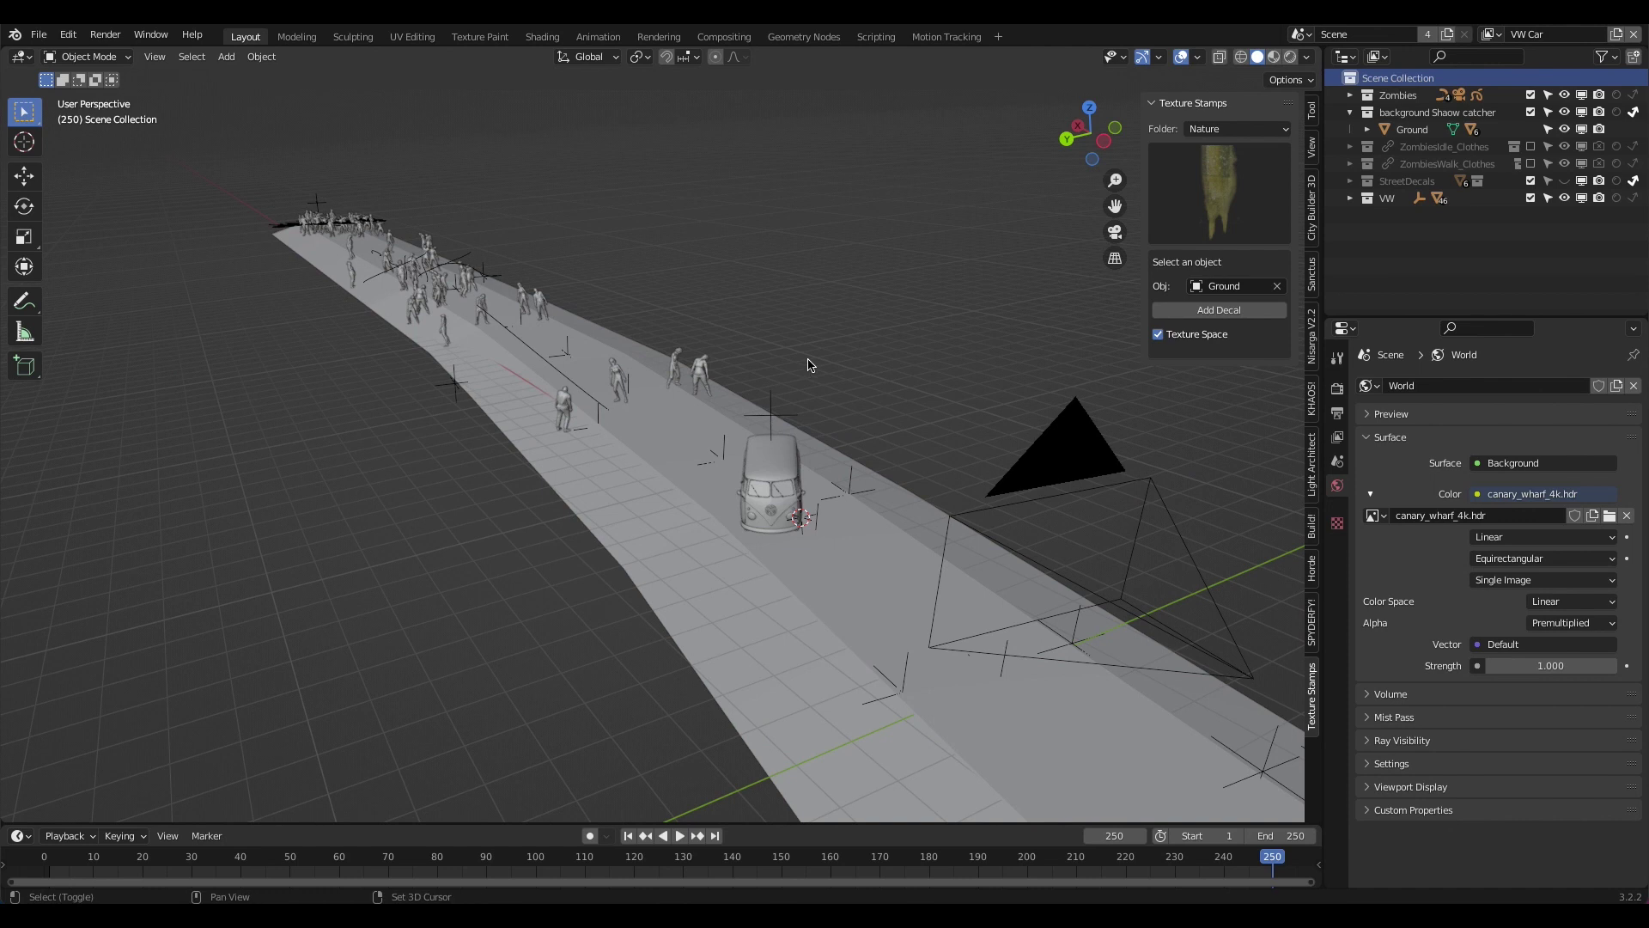
key(shift+a)
mouse_move(814, 342)
mouse_move(826, 551)
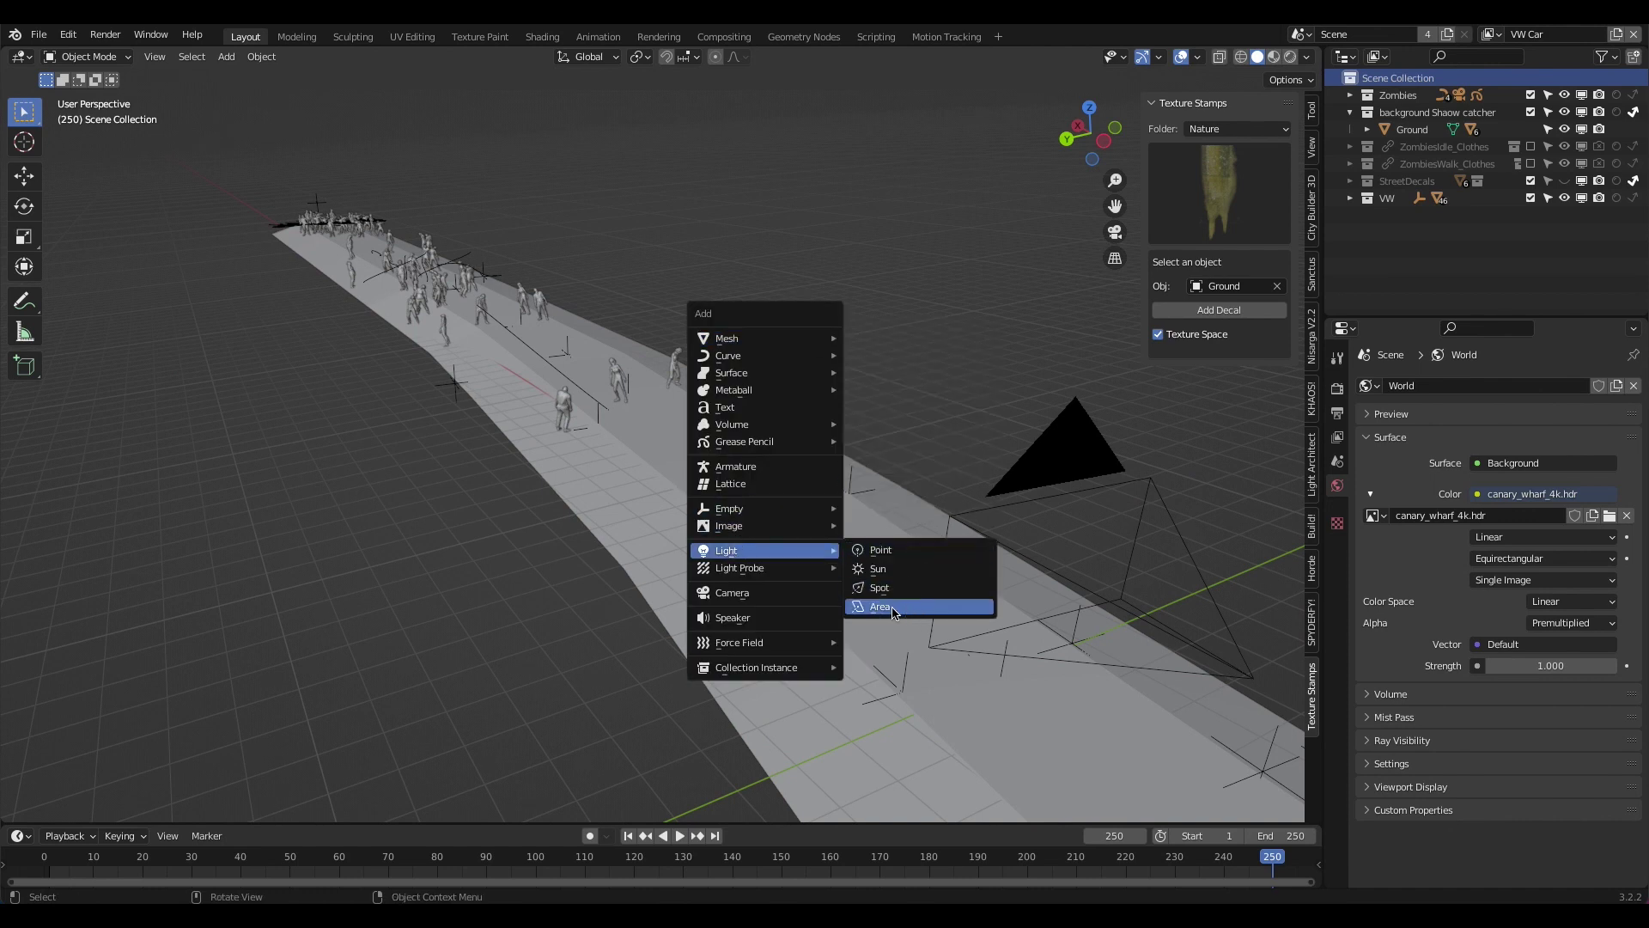
click(897, 609)
key(g)
key(z)
click(901, 233)
key(s)
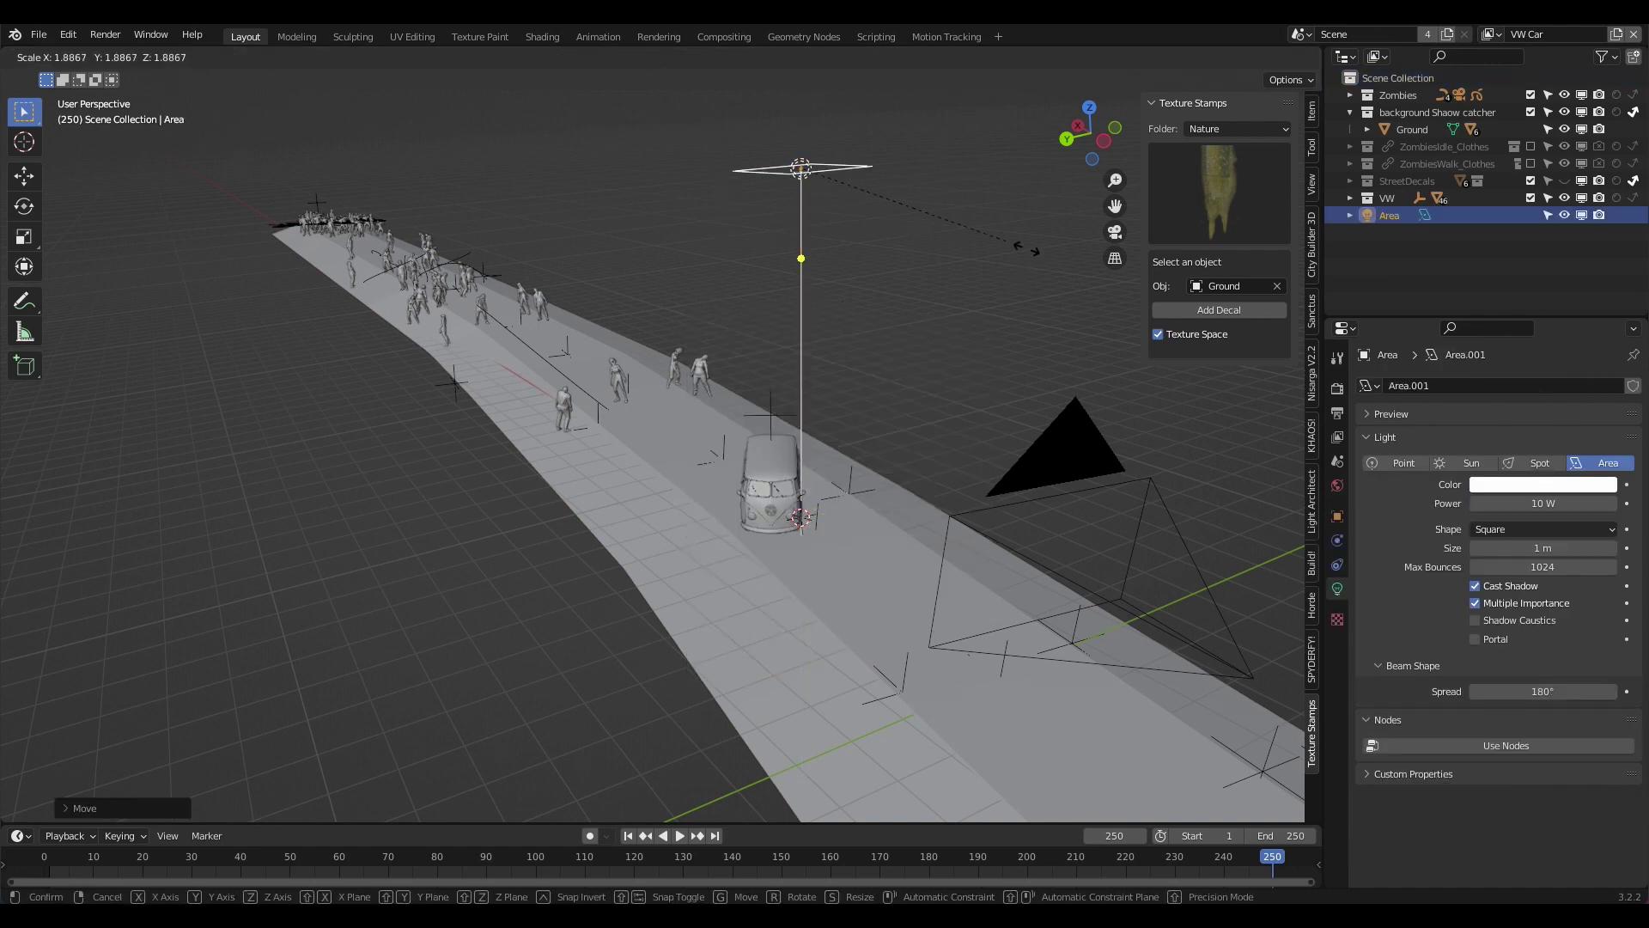
click(516, 377)
- Add a mesh plane at the 3D cursor beneath the area light
middle_drag(663, 380, 671, 423)
scroll(671, 422, up, 6)
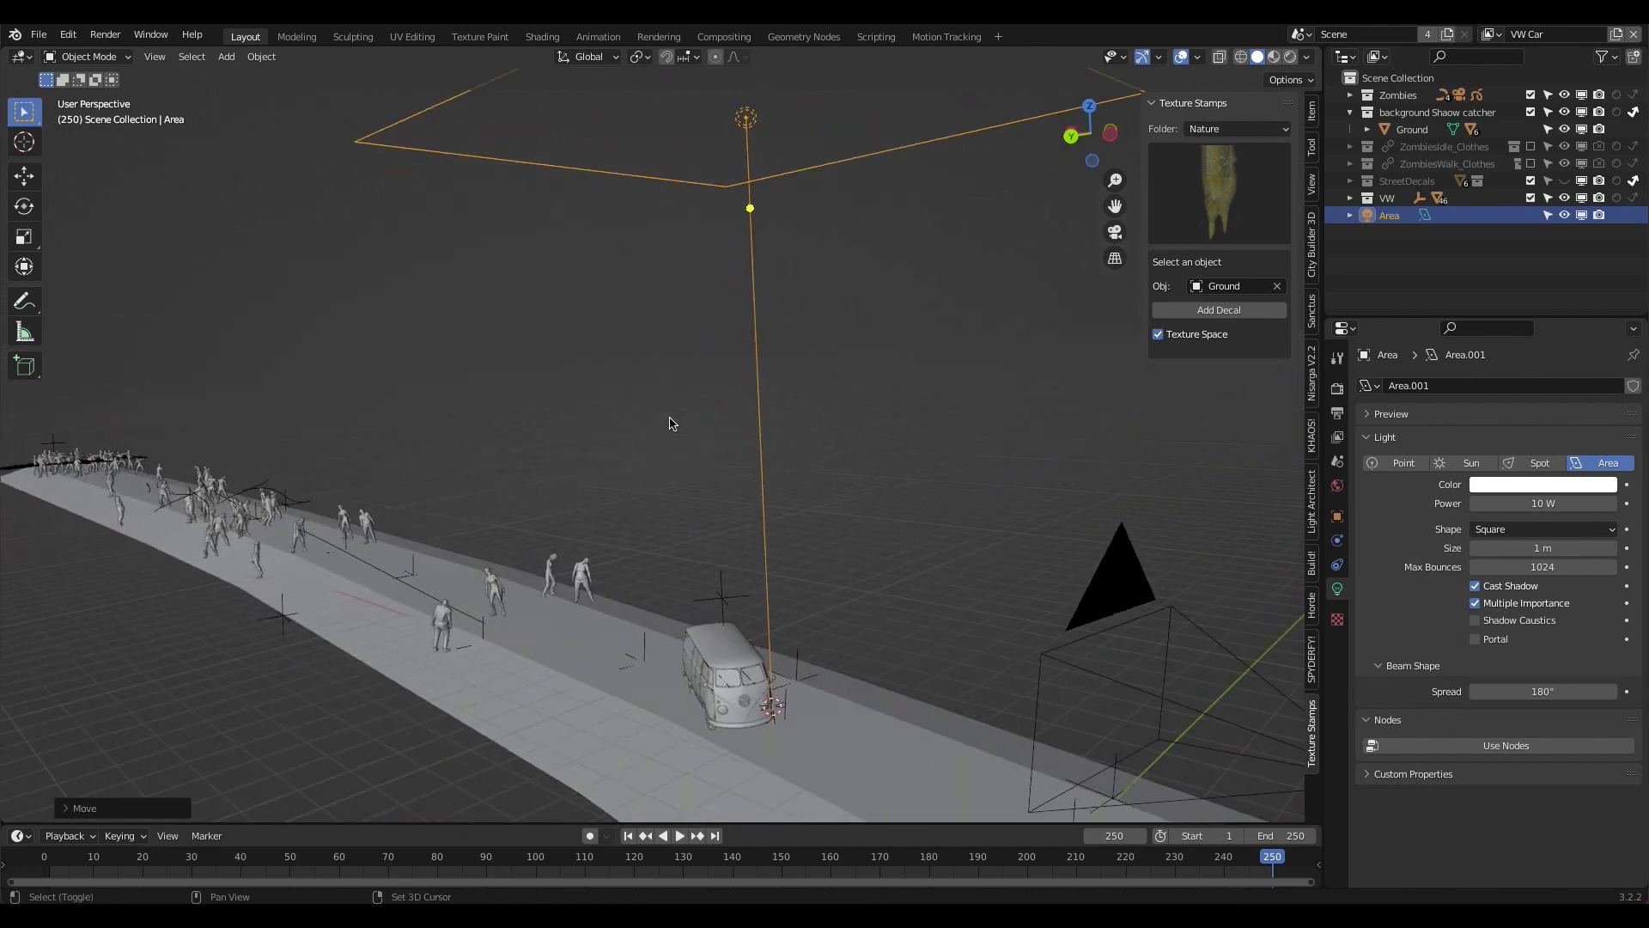
scroll(671, 422, down, 5)
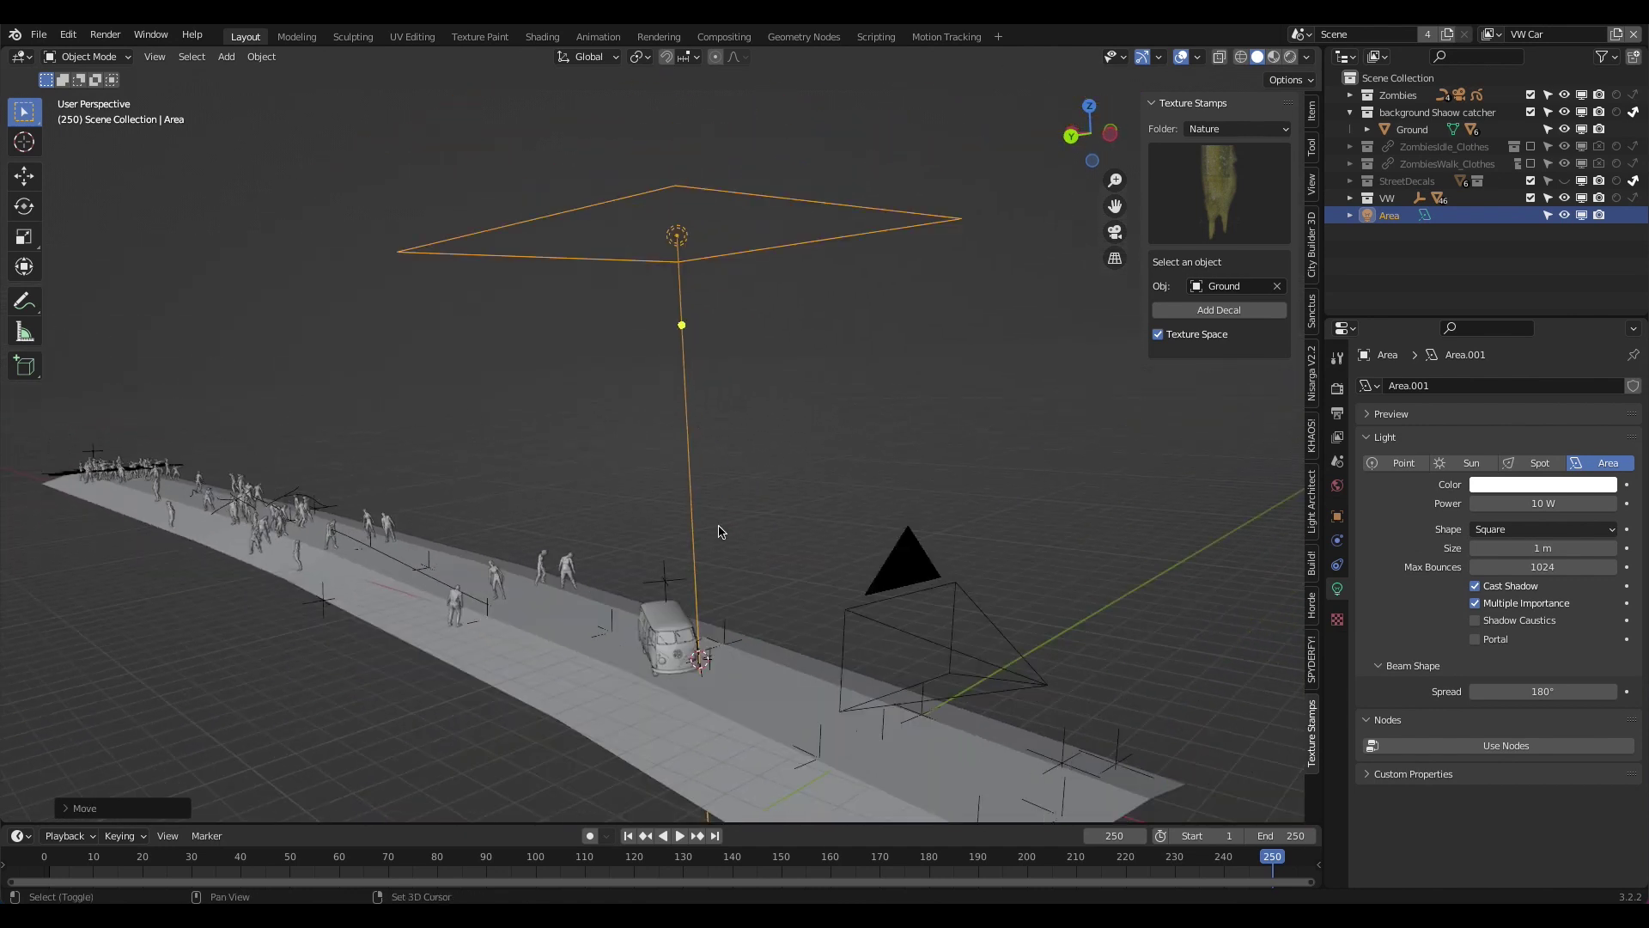
key(shift+a)
mouse_move(718, 529)
mouse_move(678, 315)
click(798, 324)
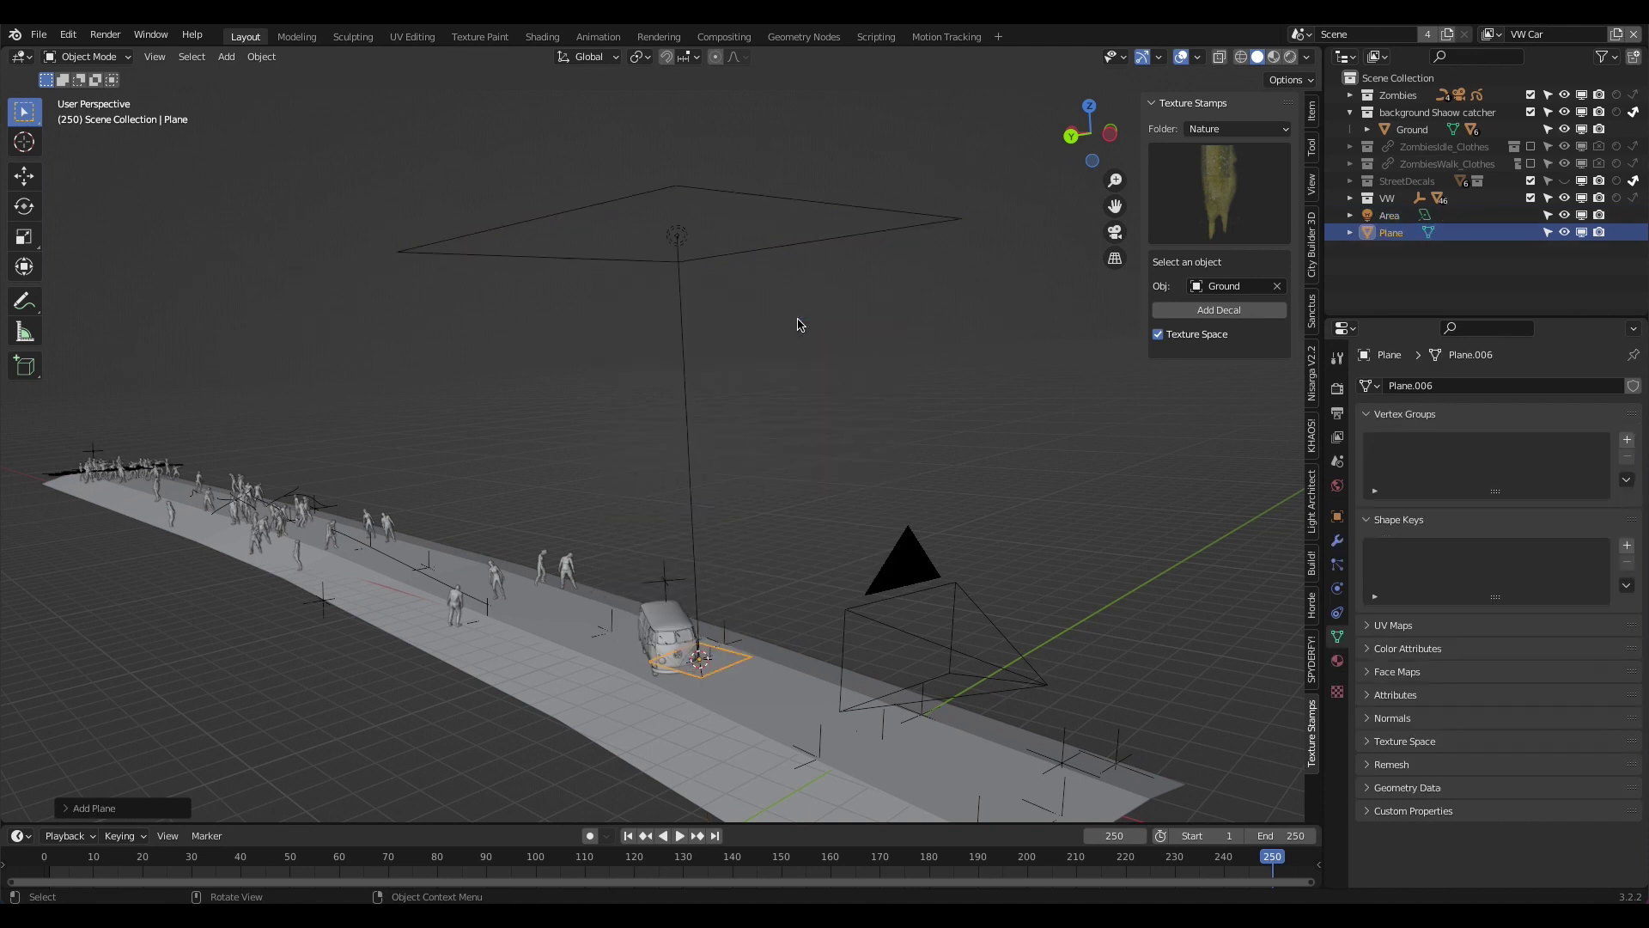
- Raise the plane above the van along Z and scale it up wider than the area light
key(g)
key(z)
key(Return)
key(s)
click(890, 465)
key(Tab)
key(Tab)
- Select the new area light and switch the viewport to rendered shading
click(825, 237)
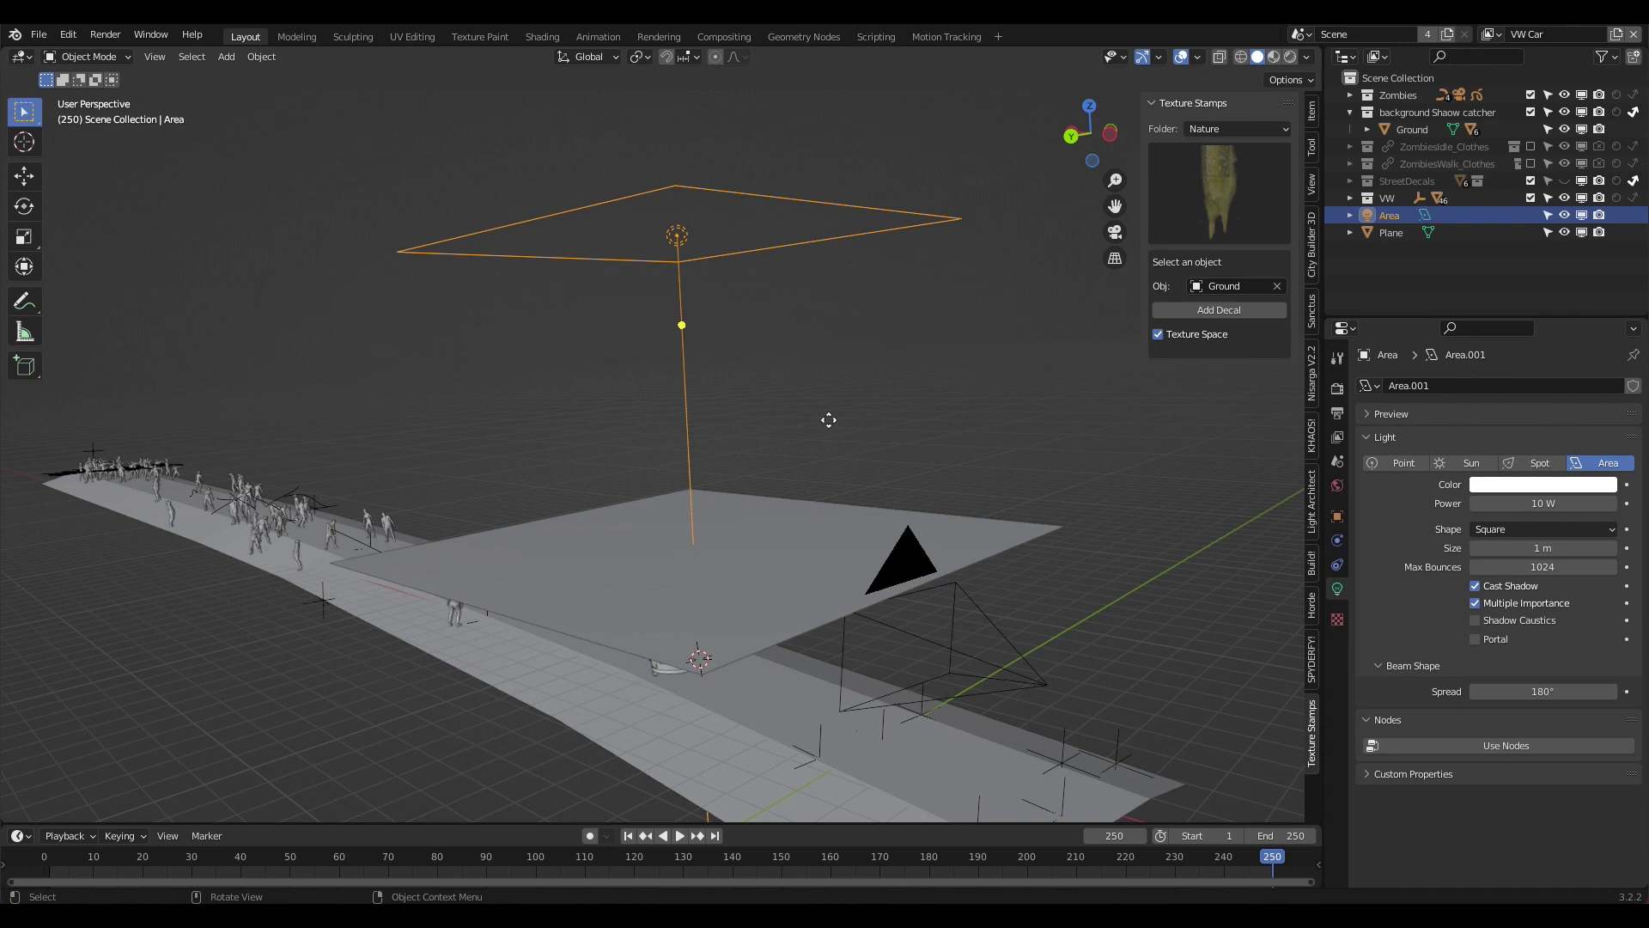
key(z)
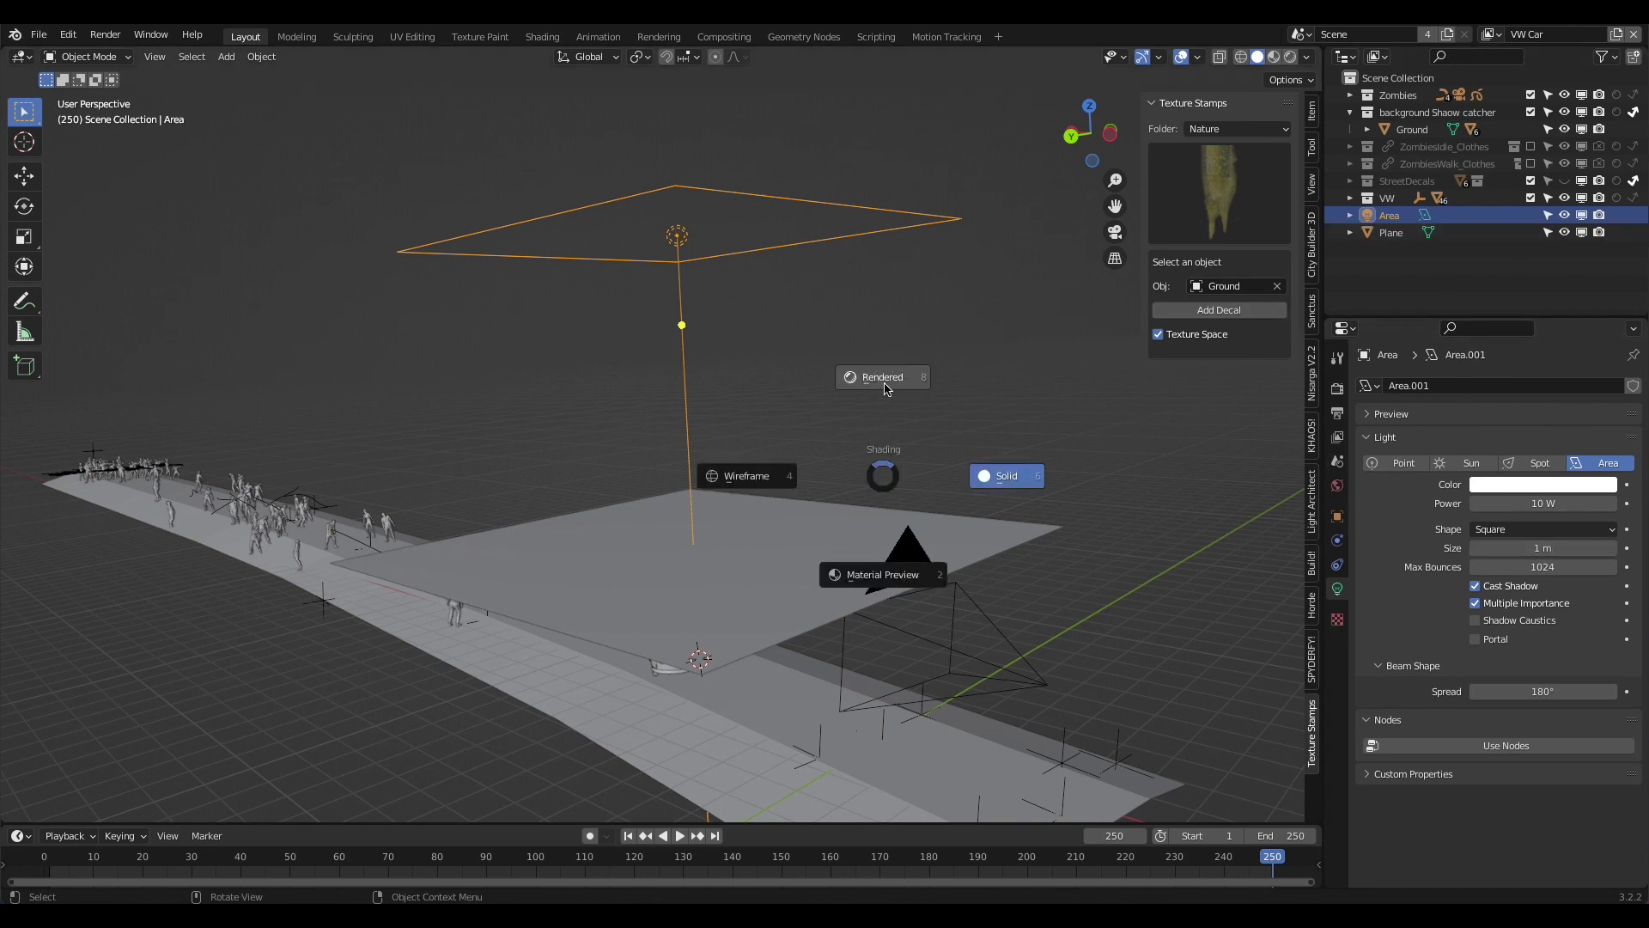
click(886, 379)
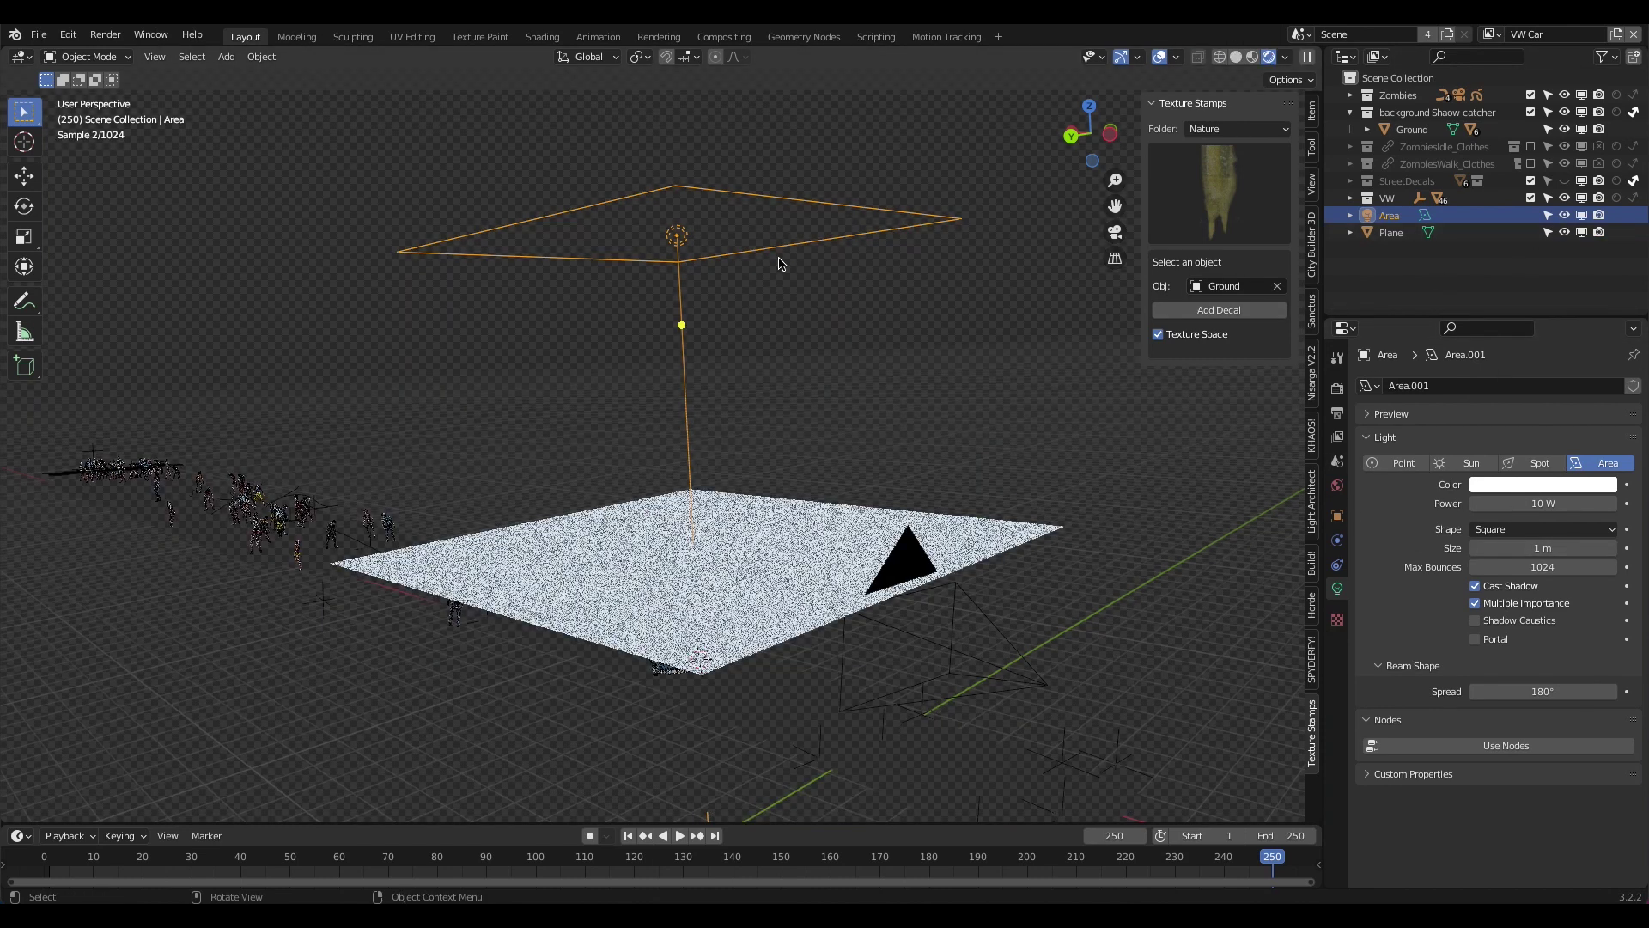
- Set the area light's power to 2000 W and scale the light down slightly
click(1514, 504)
text(2000)
key(Return)
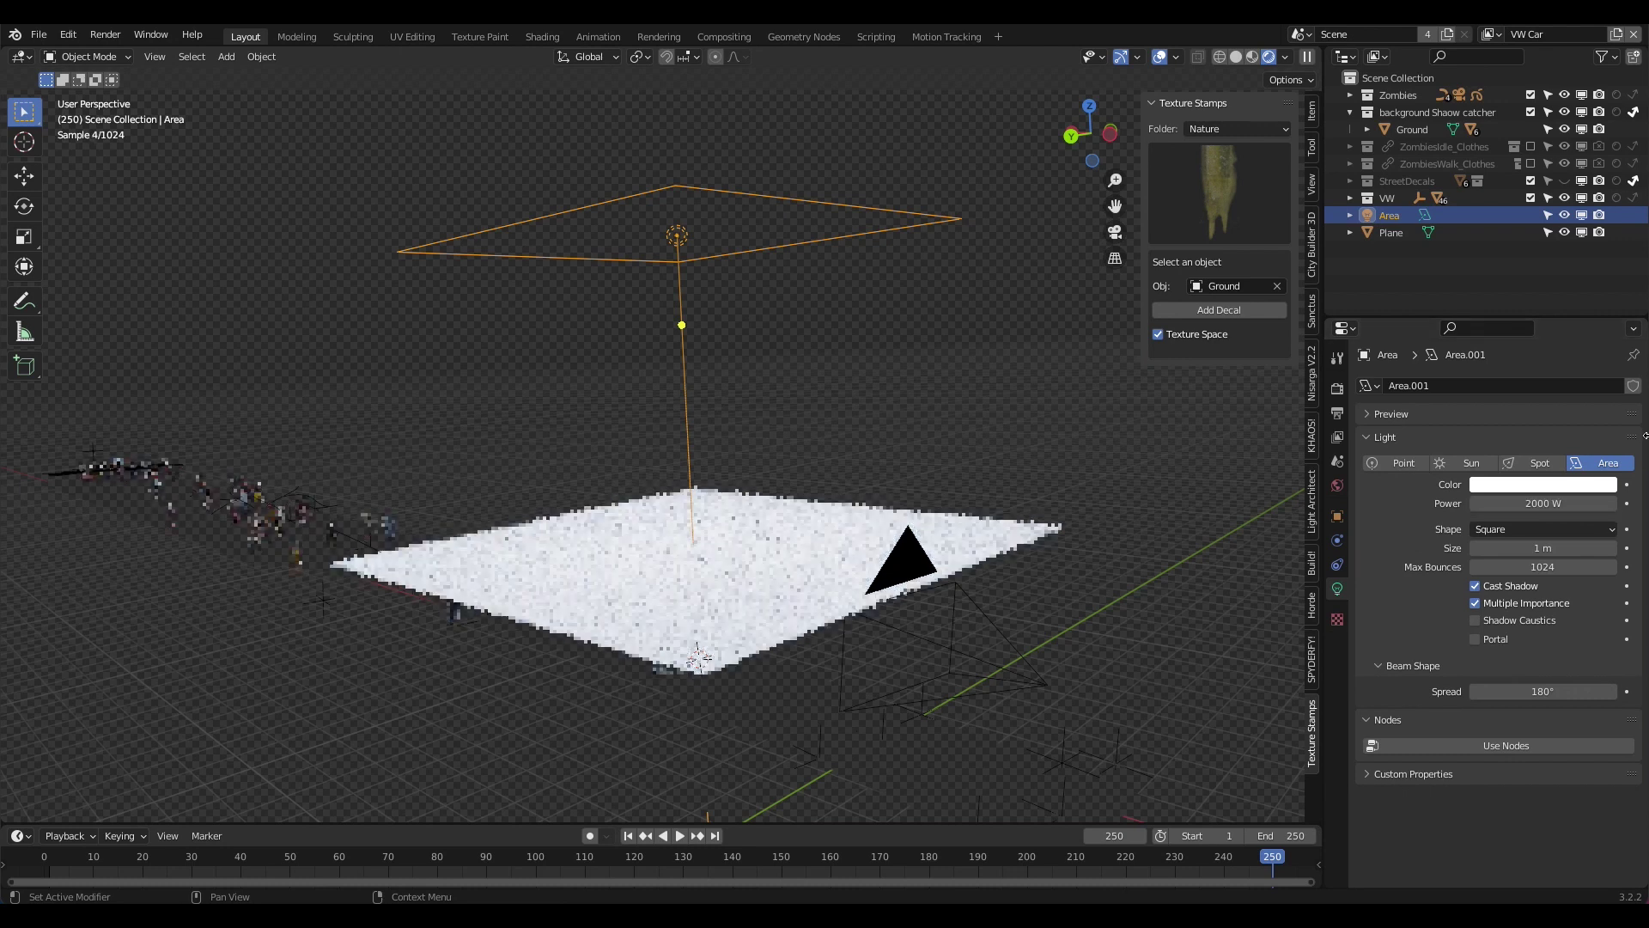
key(s)
click(917, 521)
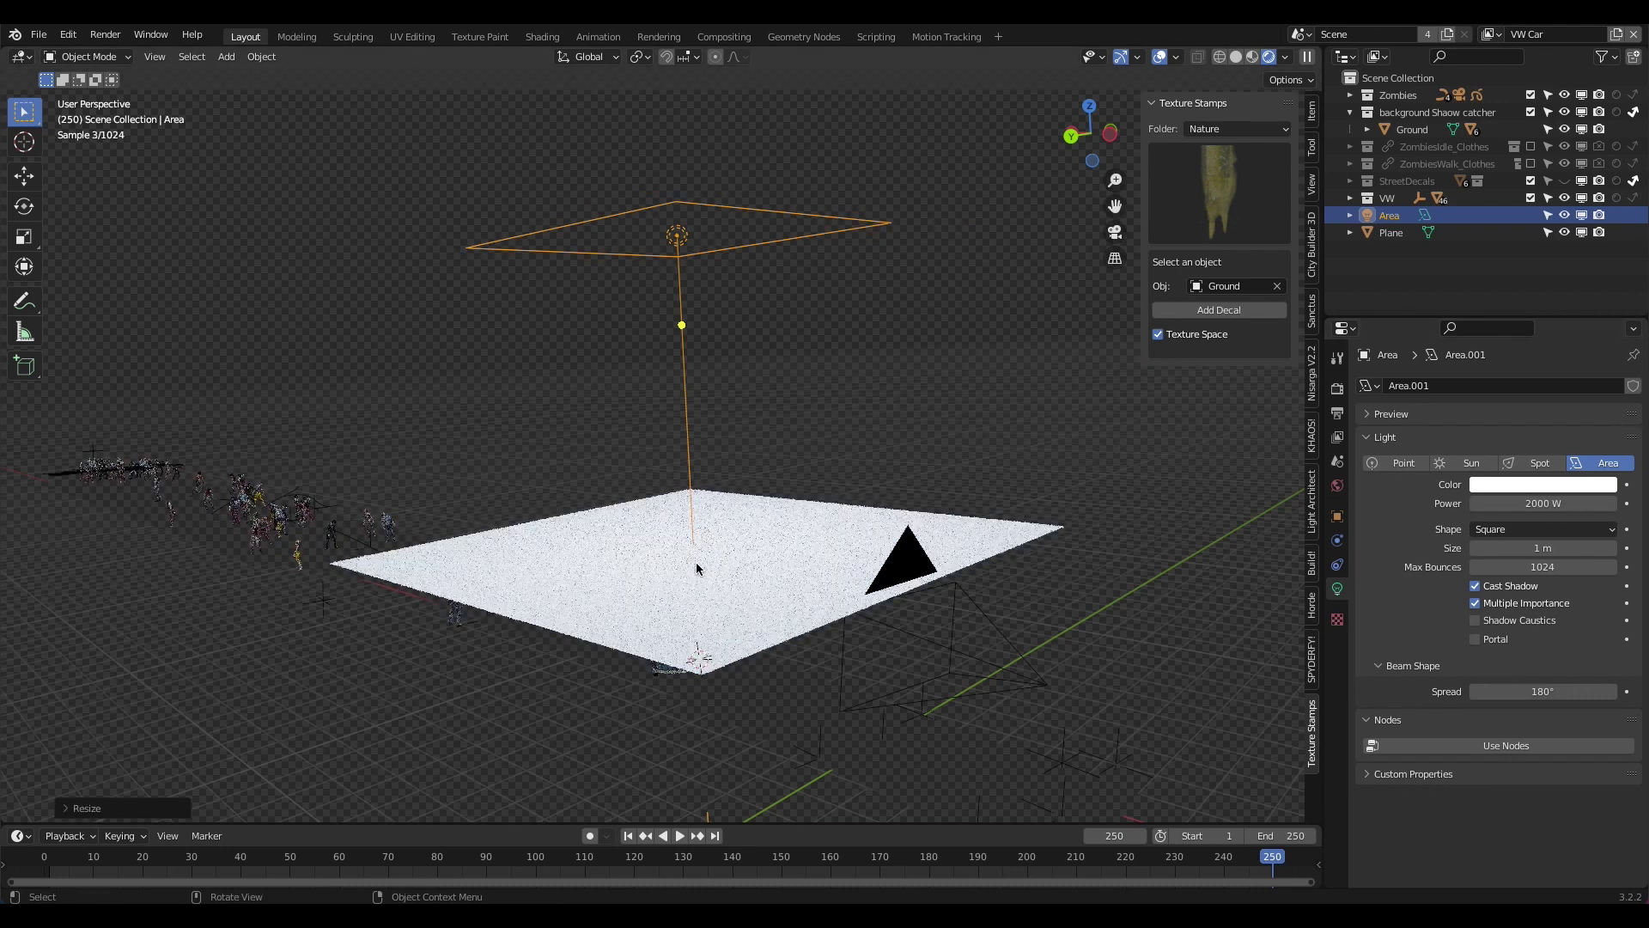
- Give the plane a new material with a dark grey base color
click(791, 522)
click(1338, 662)
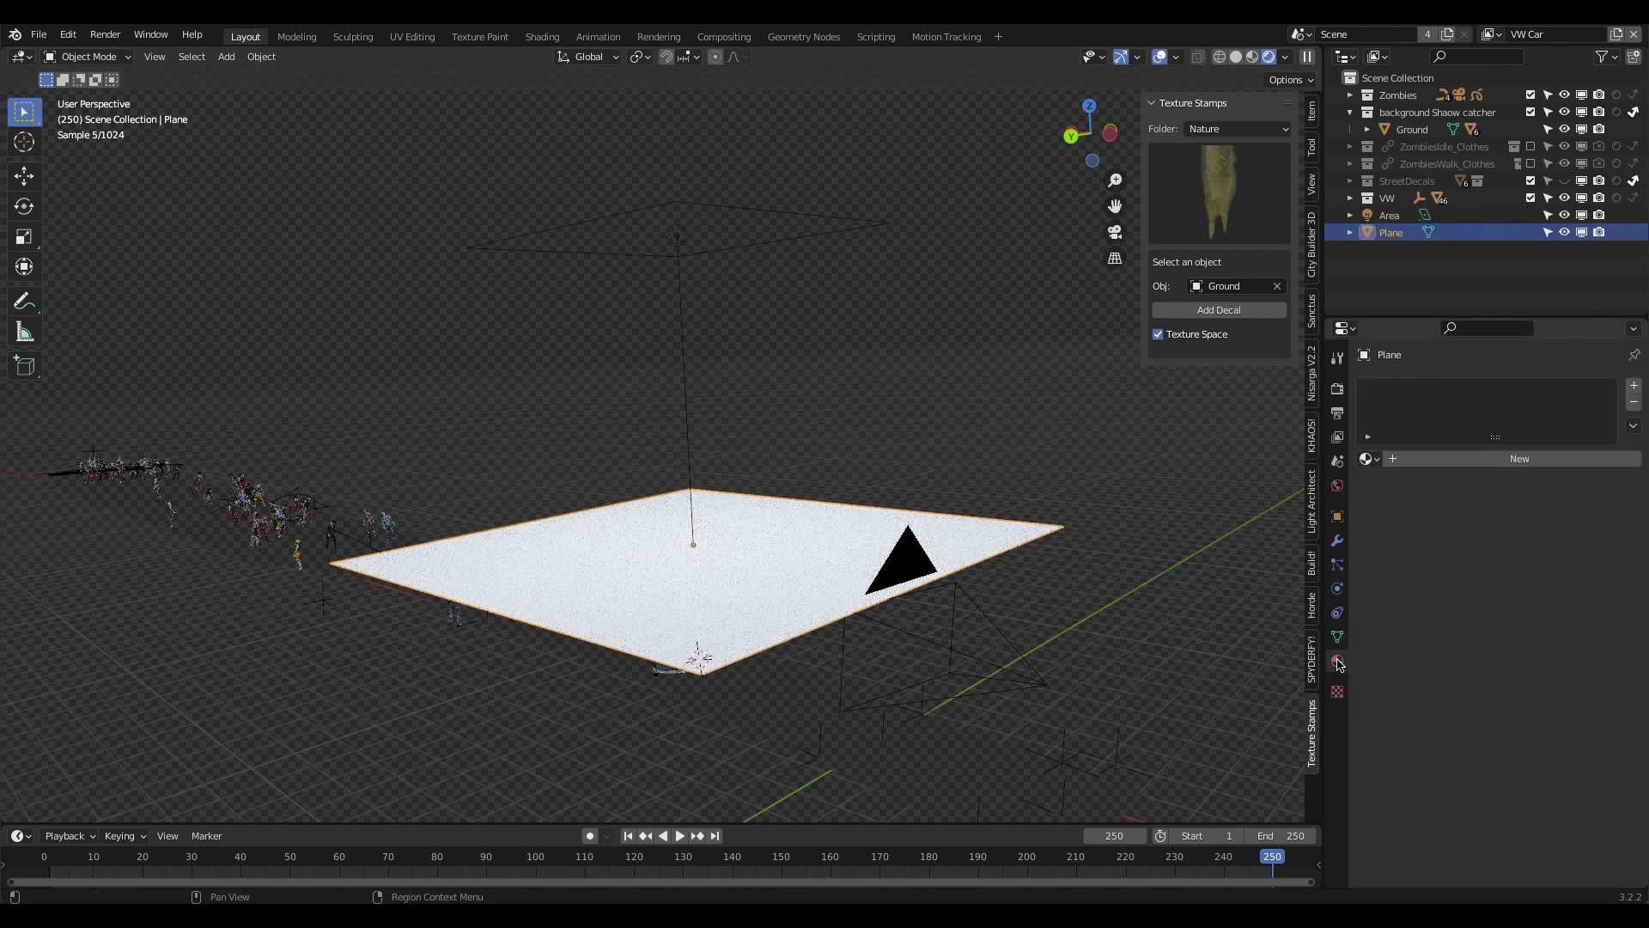
click(1415, 465)
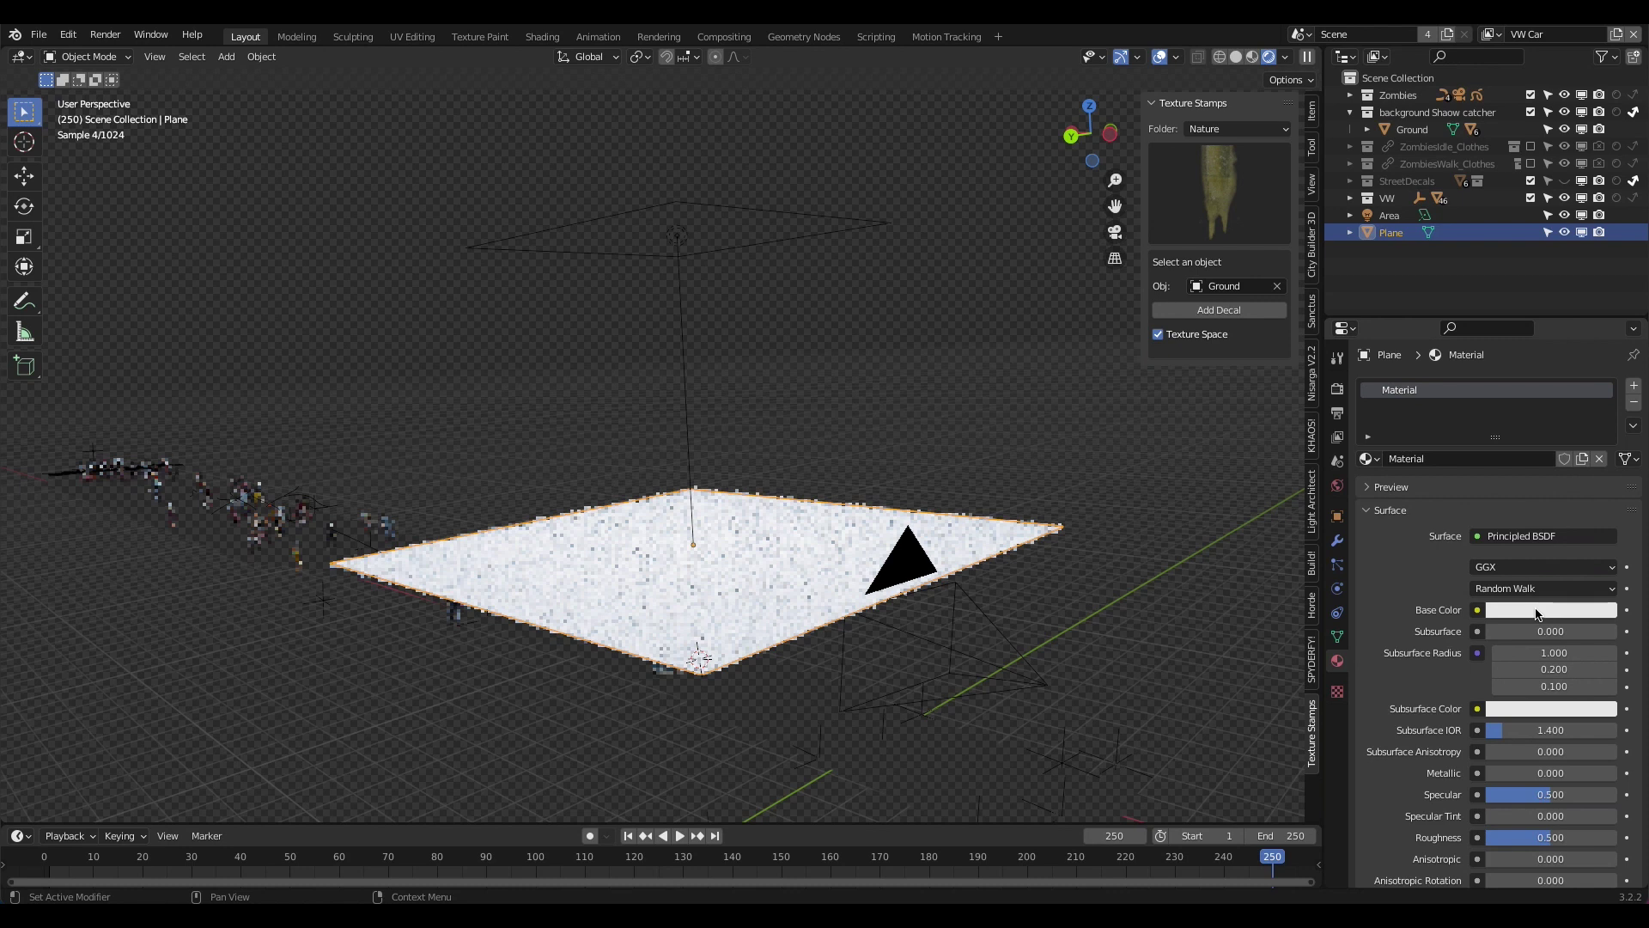
click(1538, 612)
click(1603, 440)
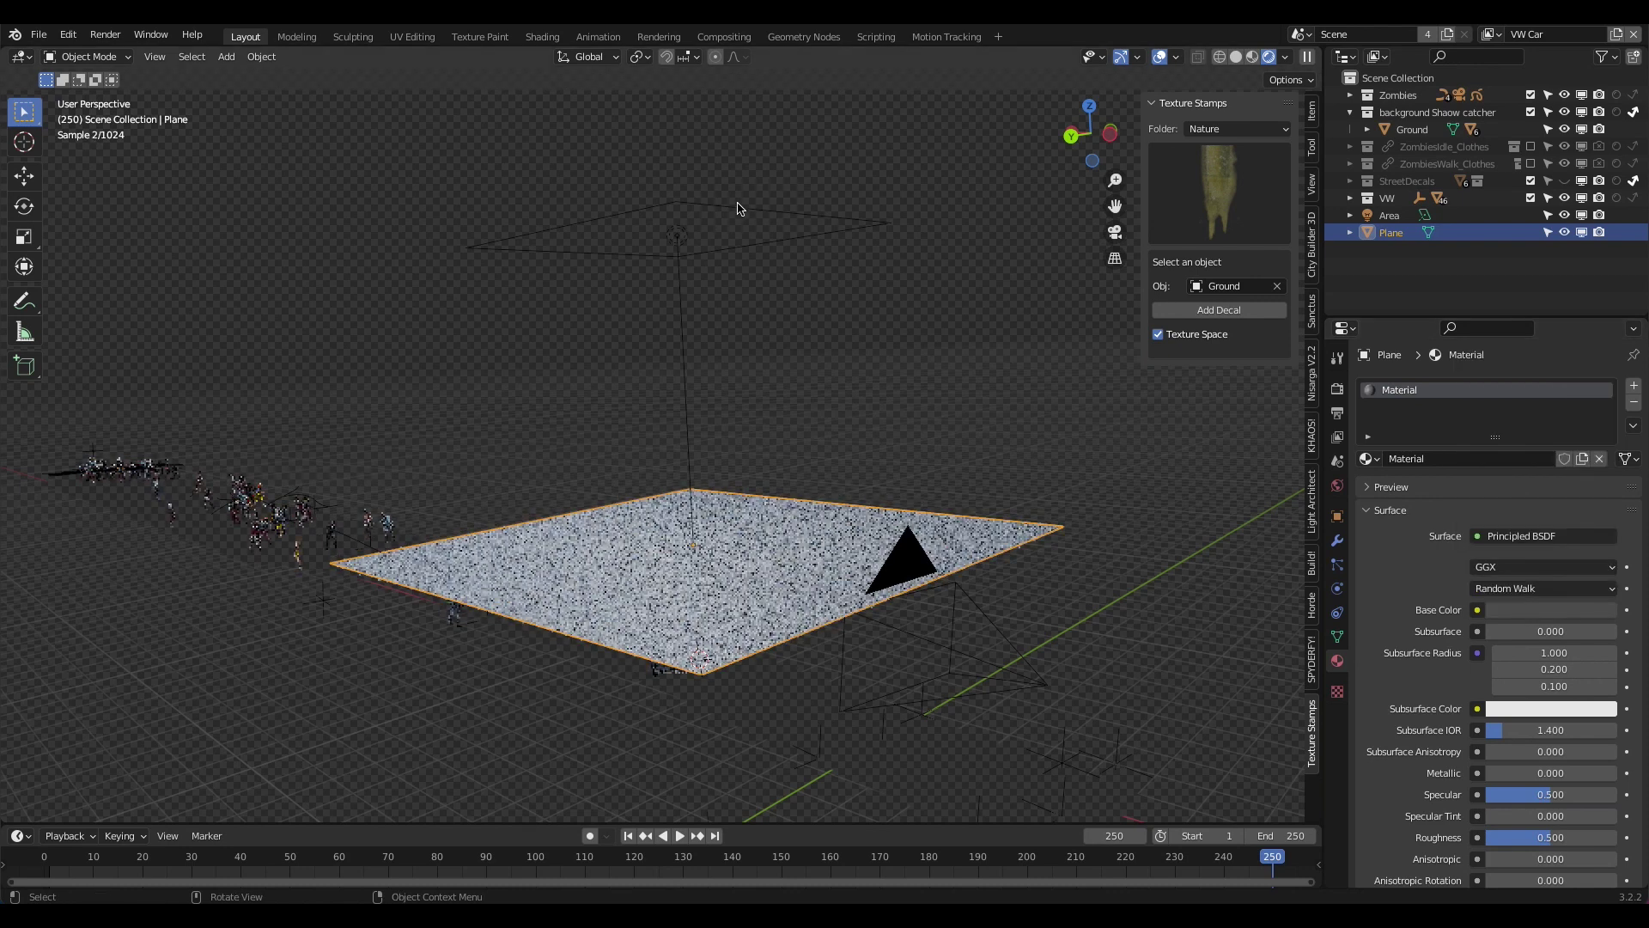
- Select the area light above the plane and set its beam spread to 1°
click(737, 208)
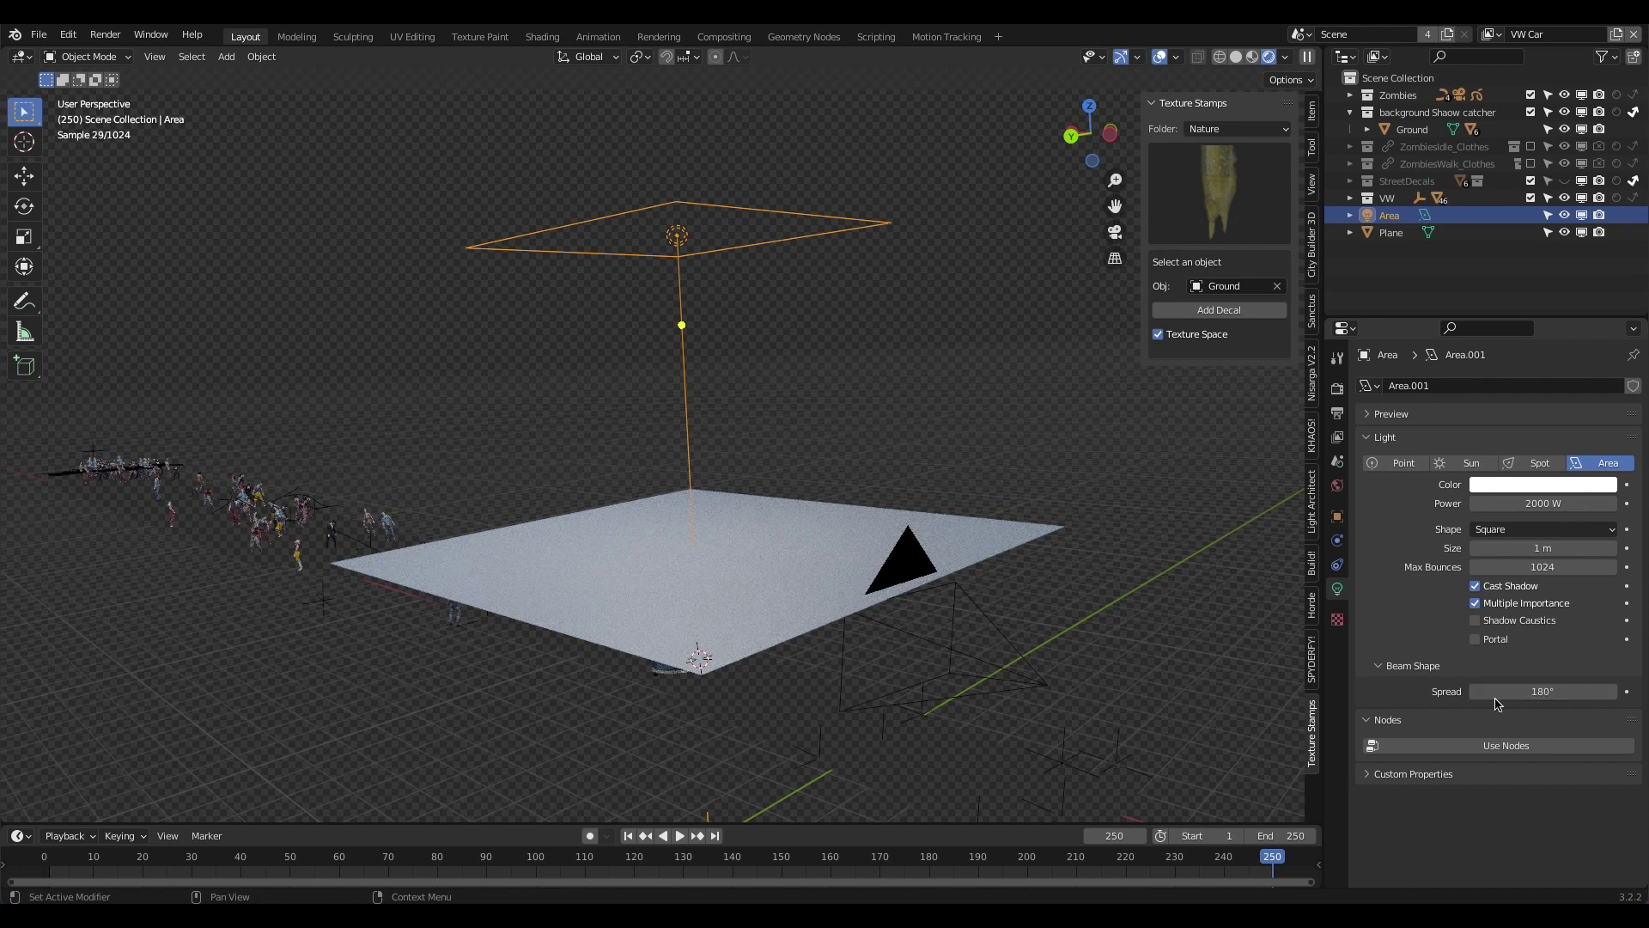
middle_drag(1073, 652, 820, 301)
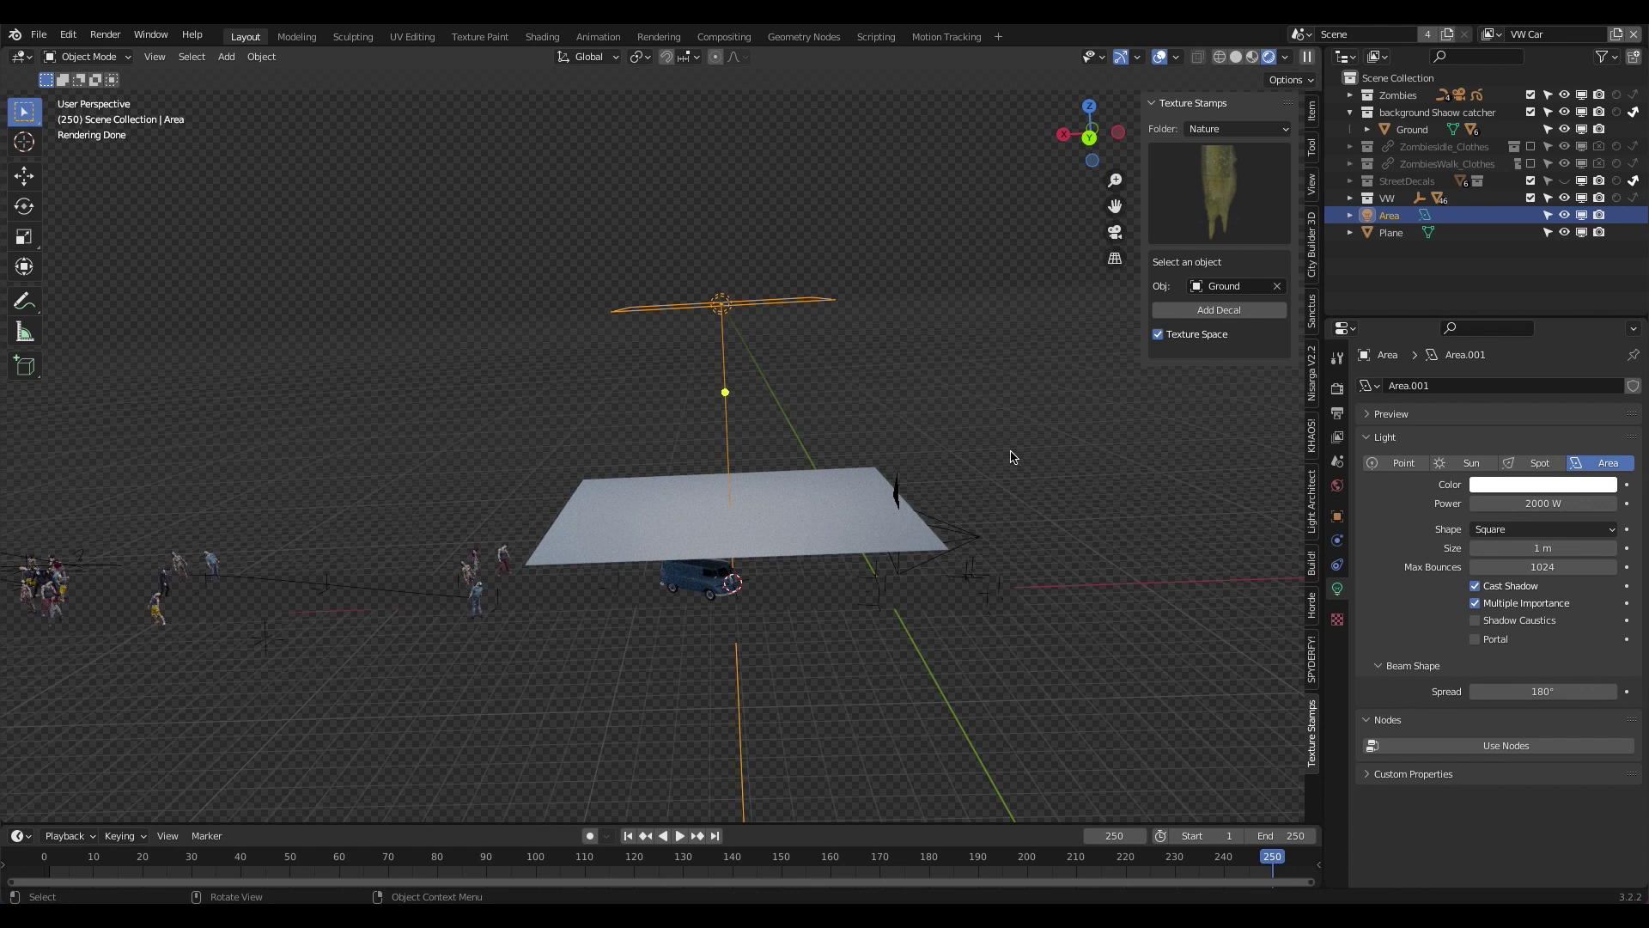
drag(1544, 691, 1559, 694)
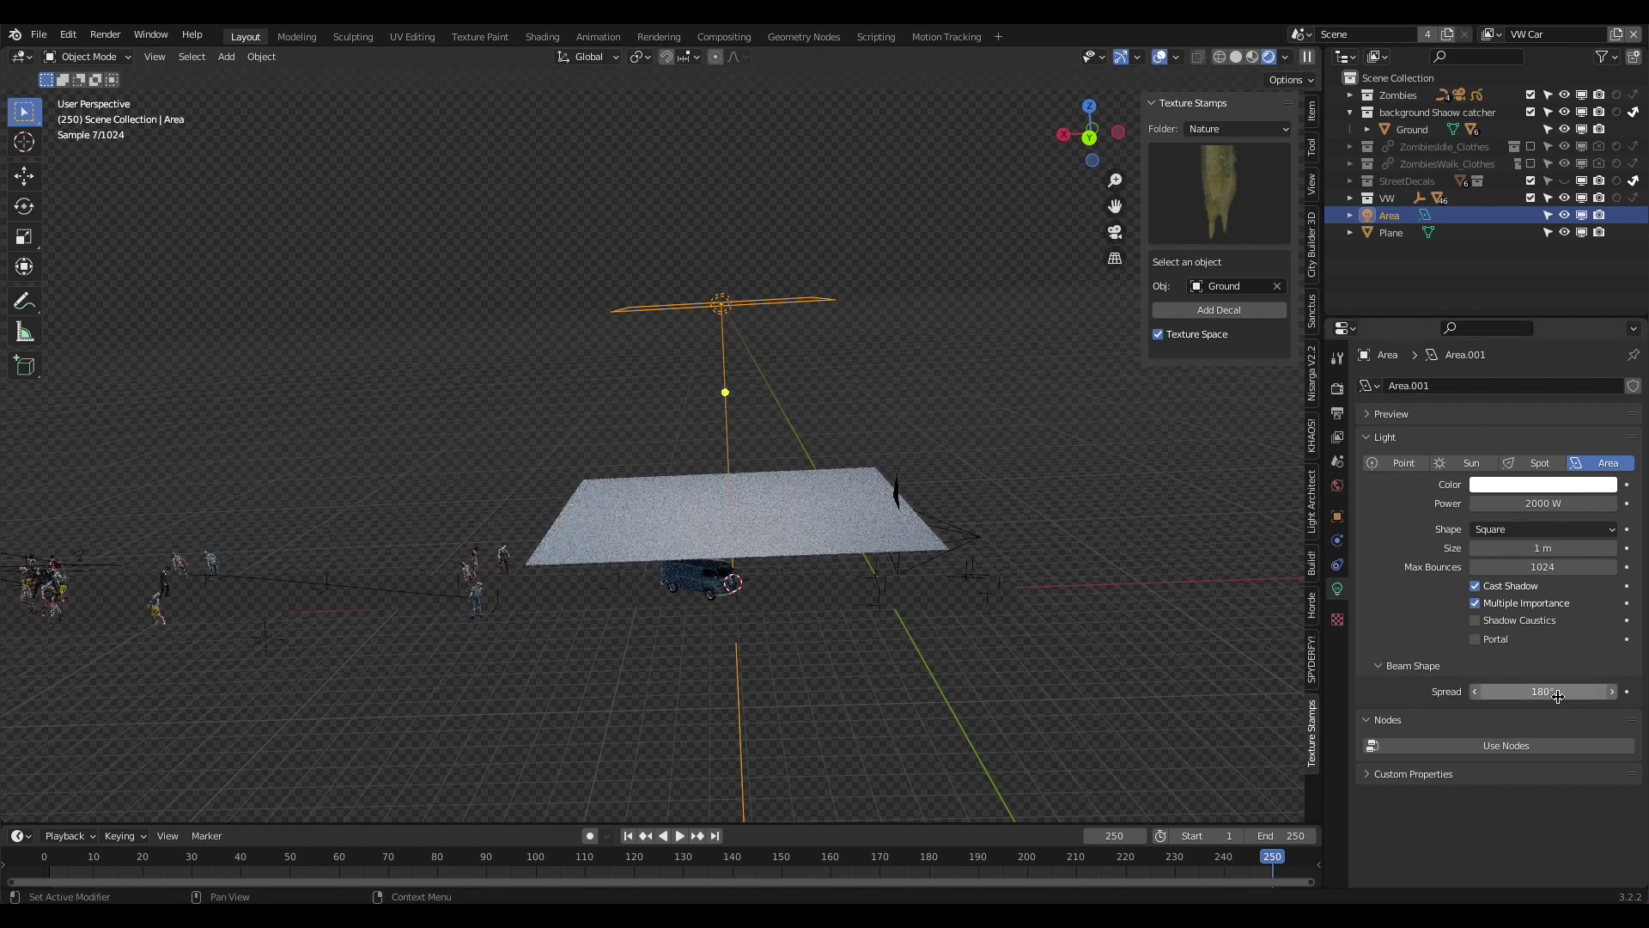
text(1)
key(Return)
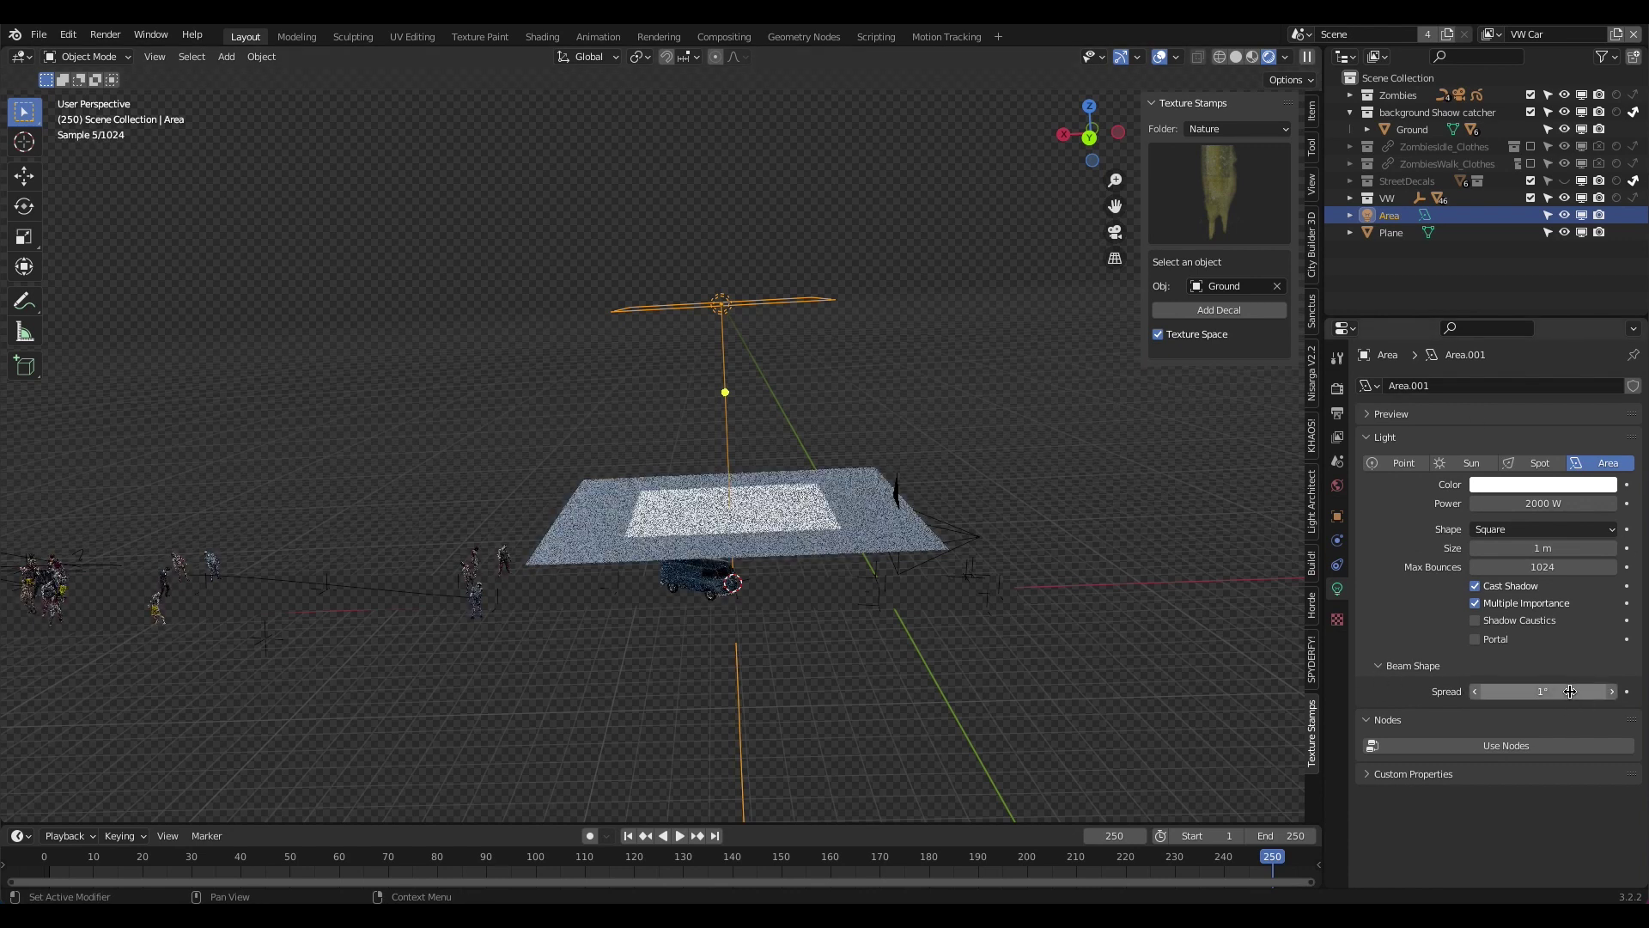
scroll(822, 533, up, 1)
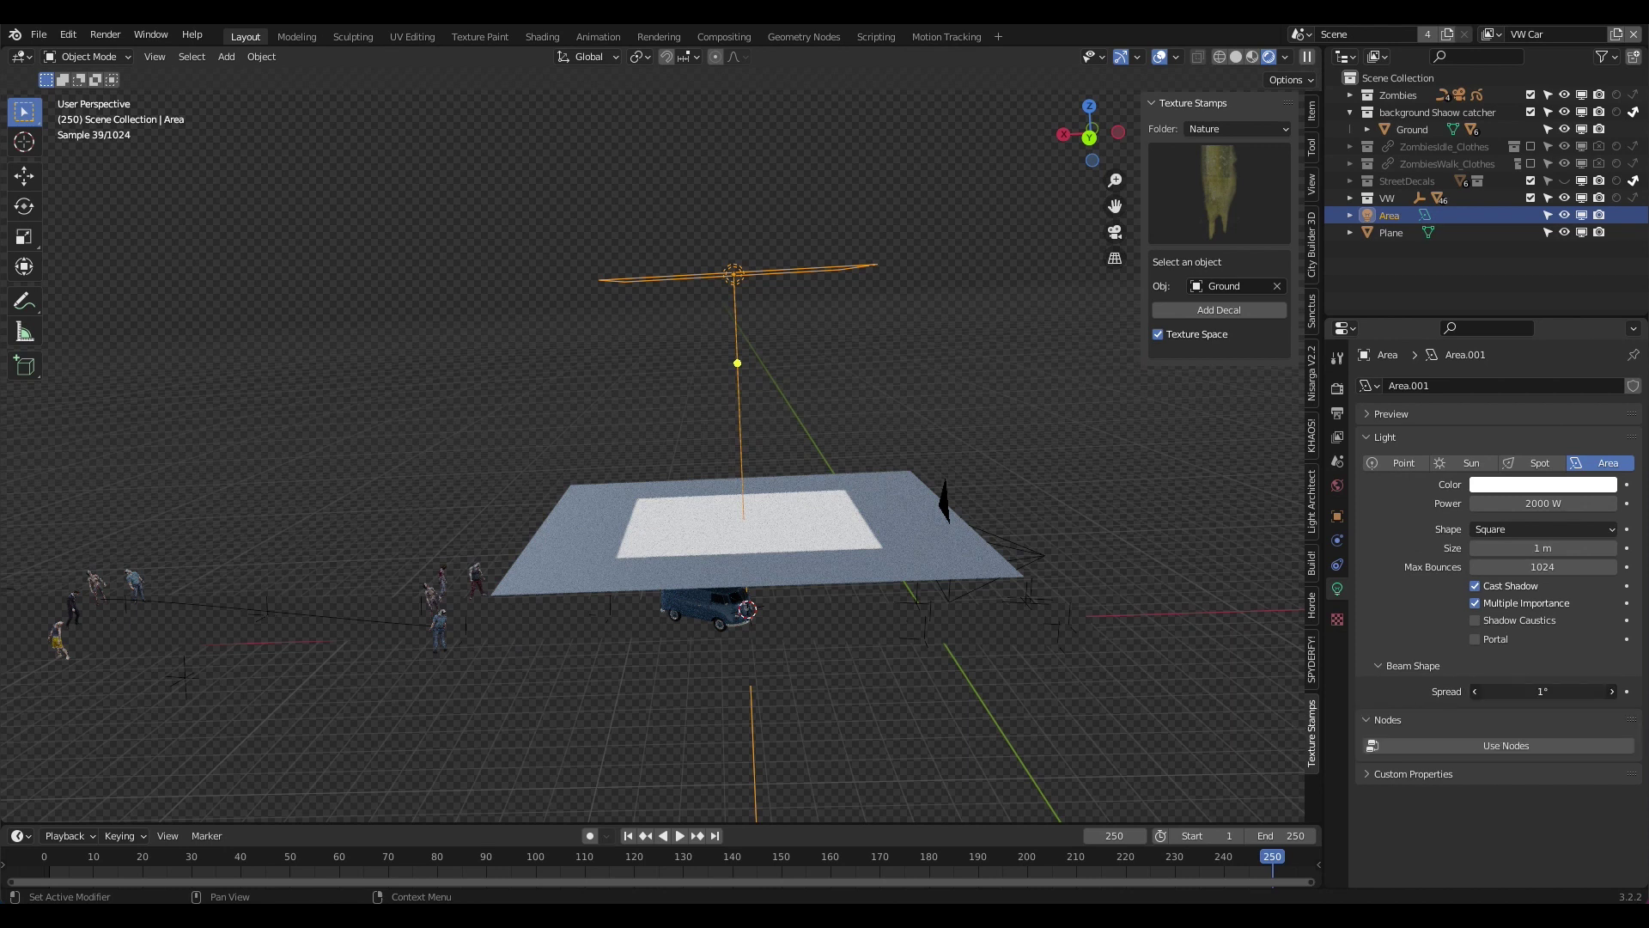
drag(1543, 692, 1581, 691)
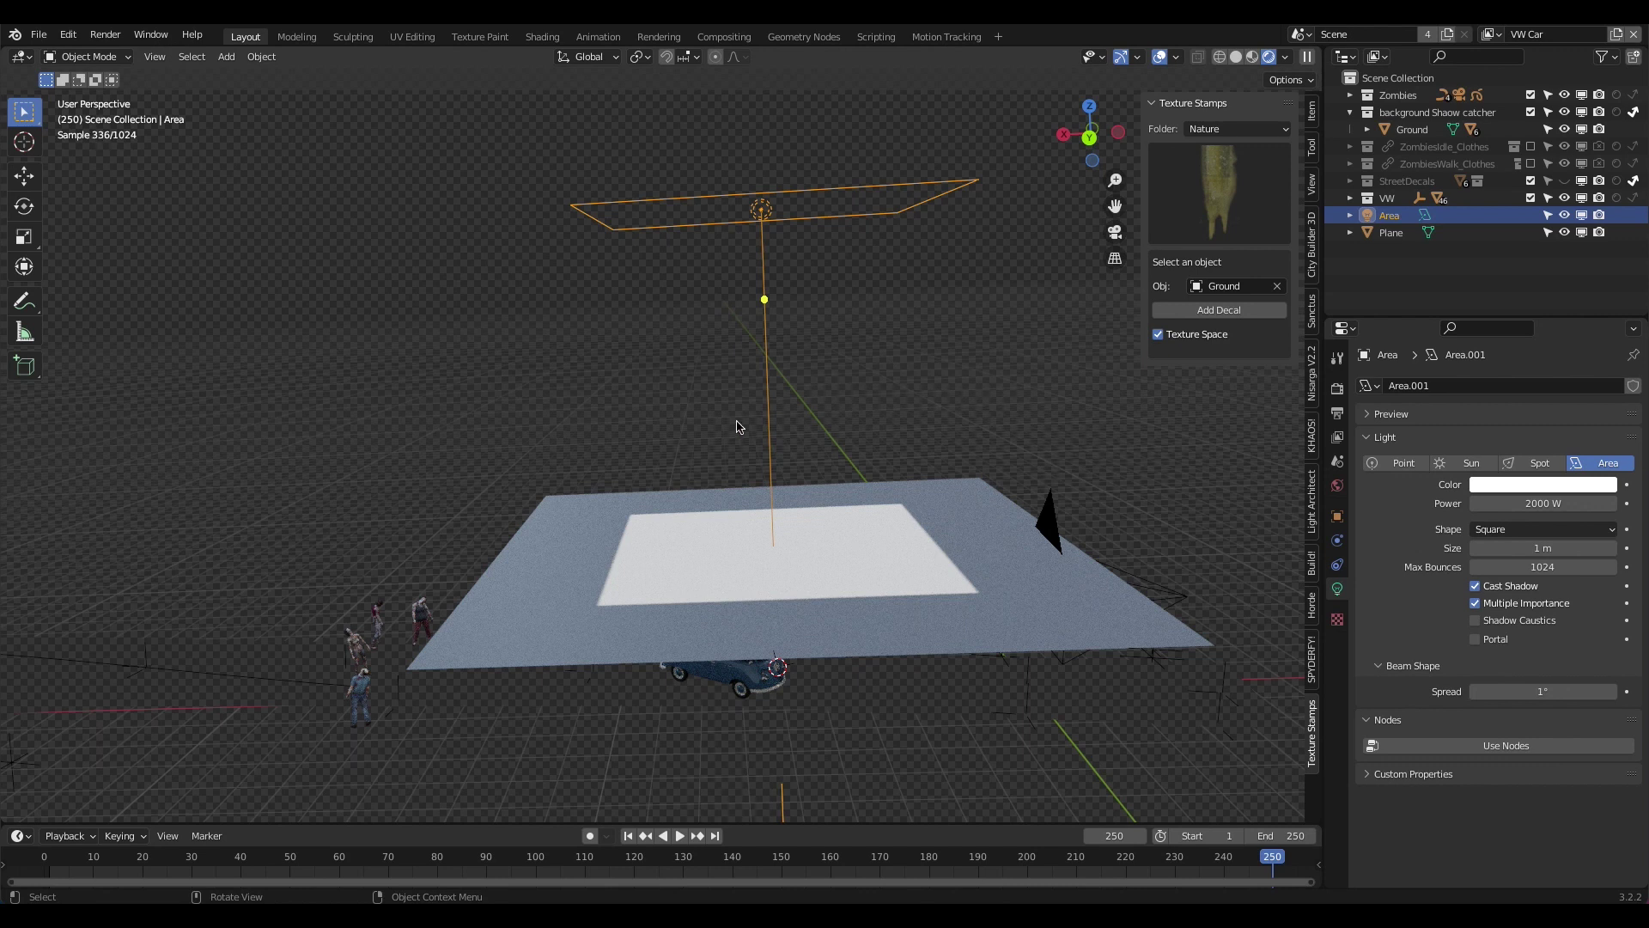
- Enable nodes on the area light and open the Shading workspace with the viewport in rendered shading
click(1516, 744)
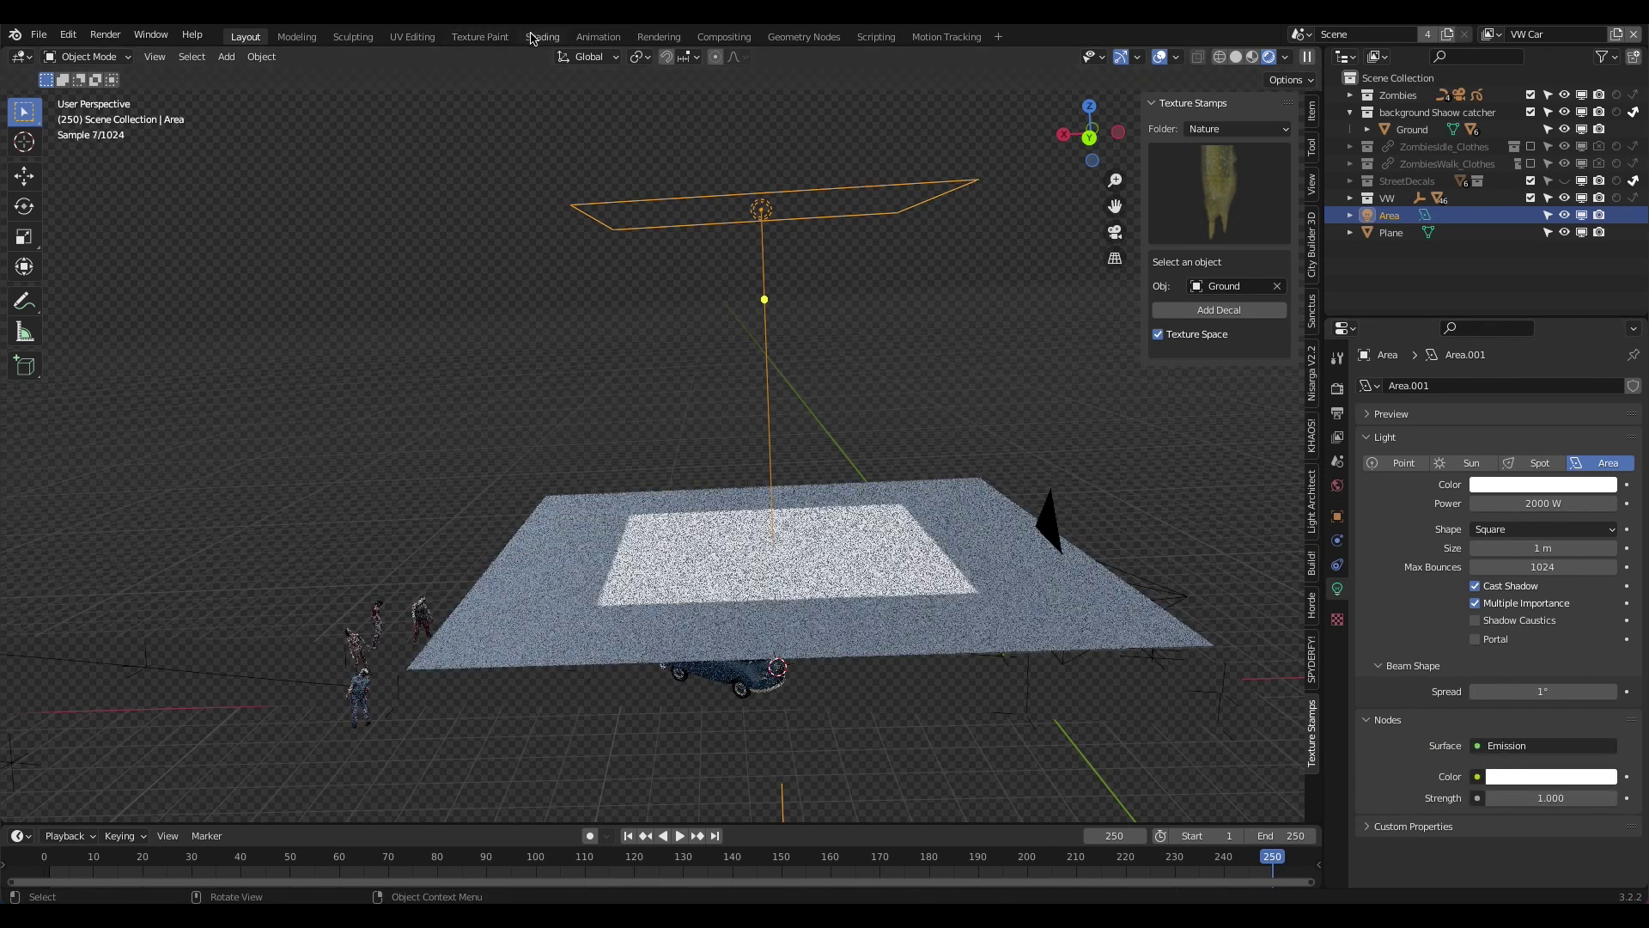
key(z)
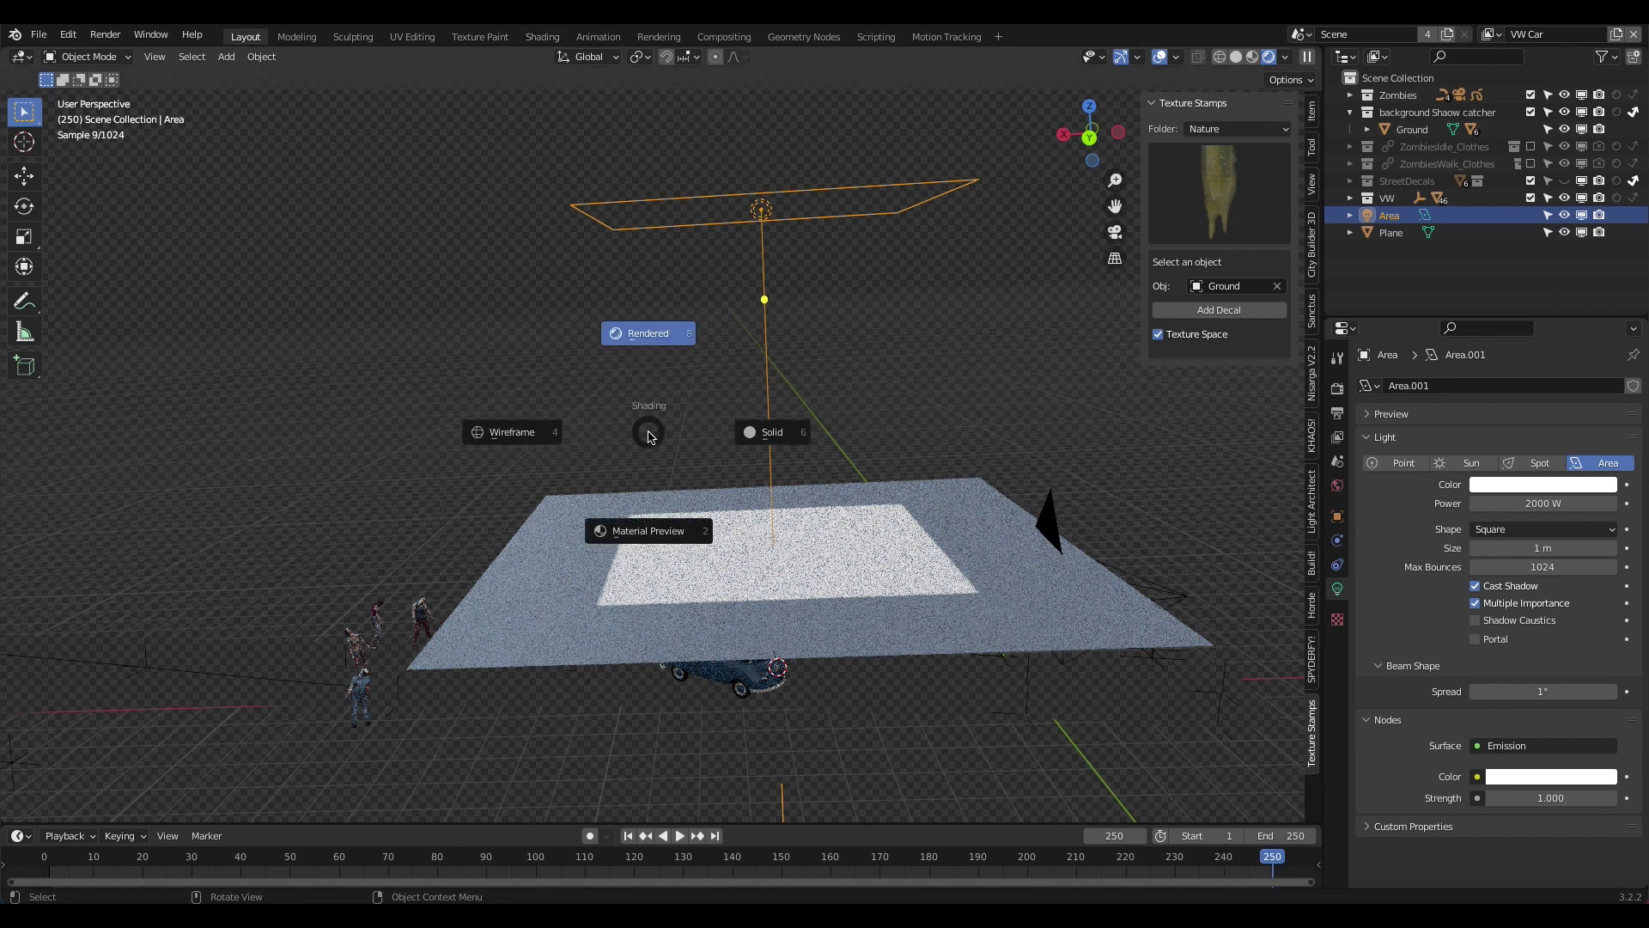
click(776, 444)
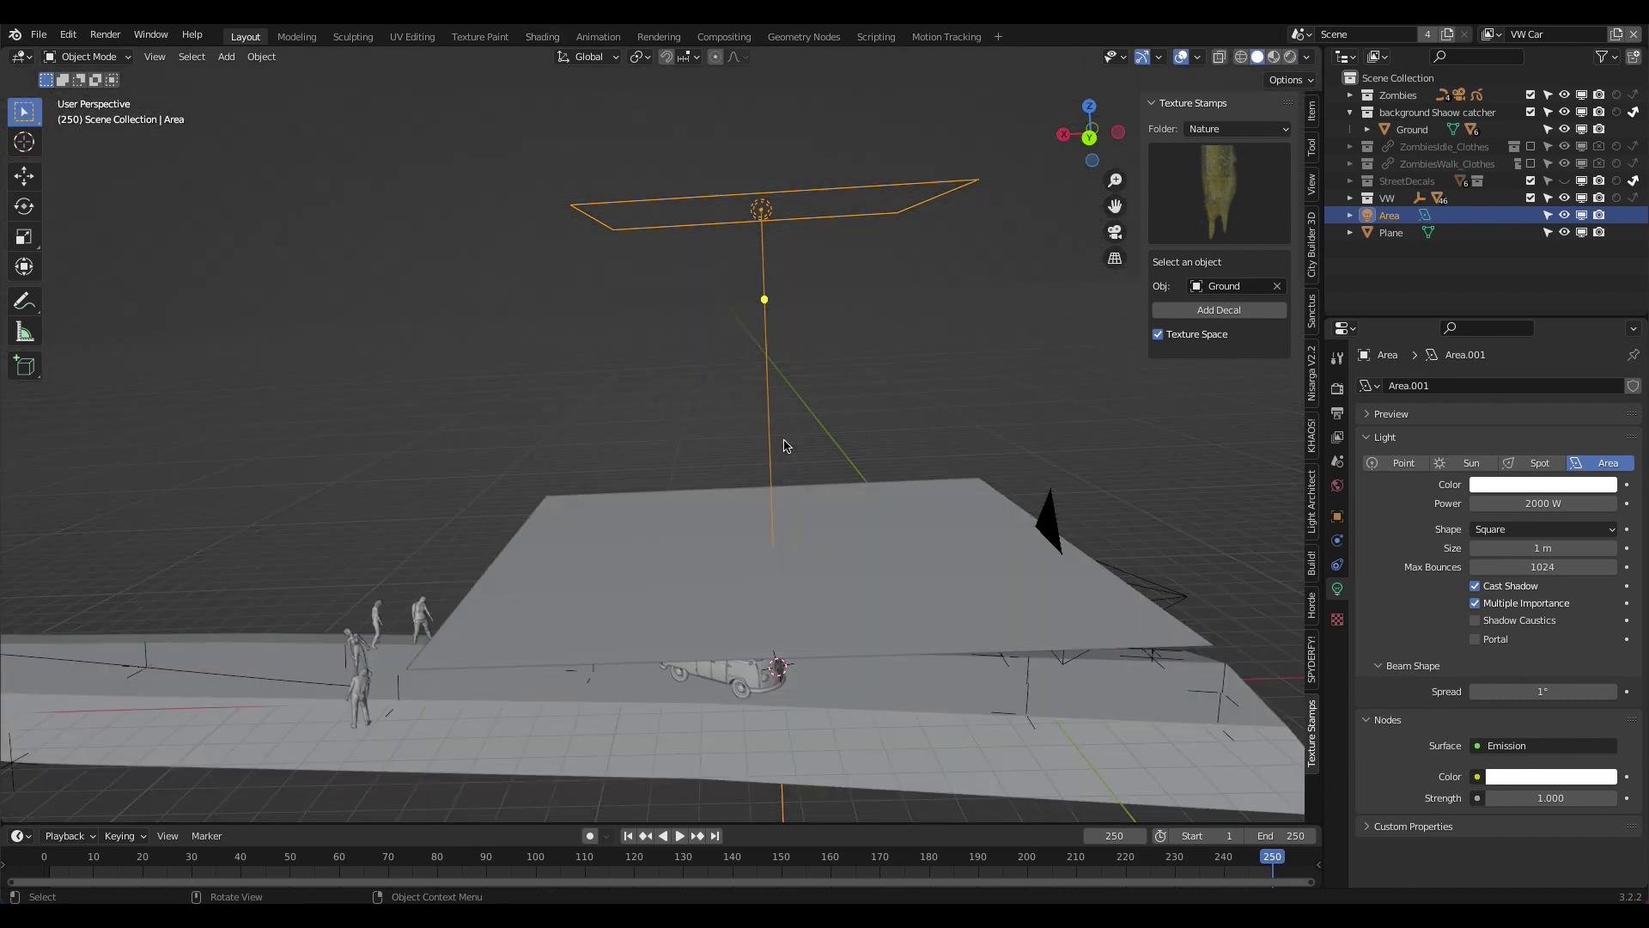
click(543, 38)
key(z)
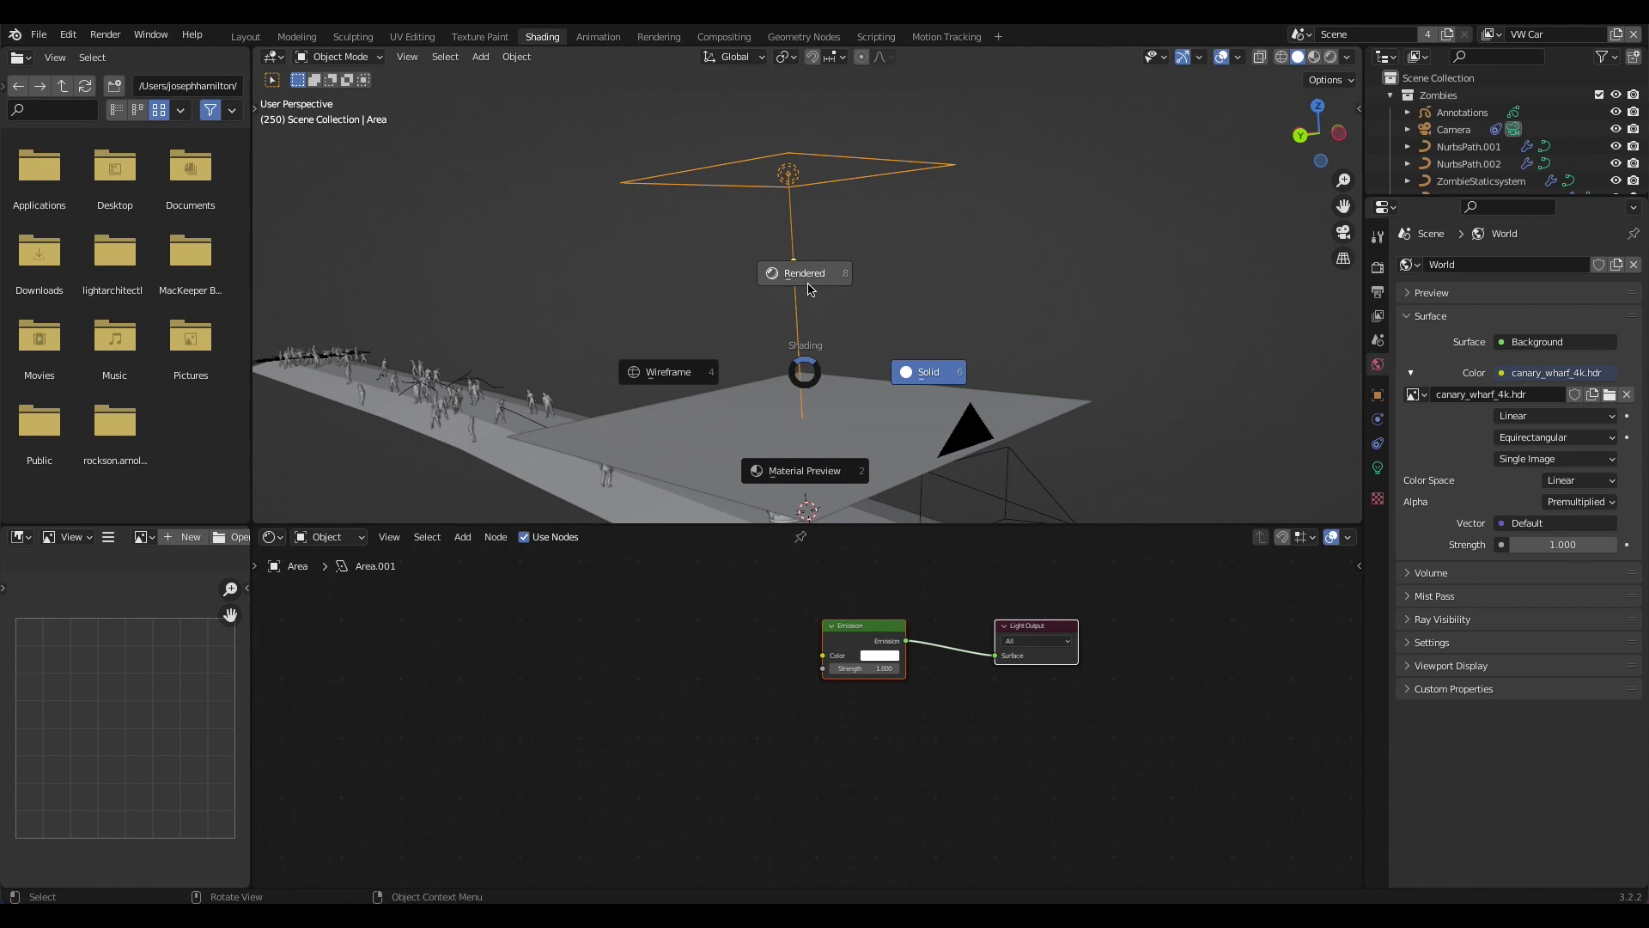
click(809, 288)
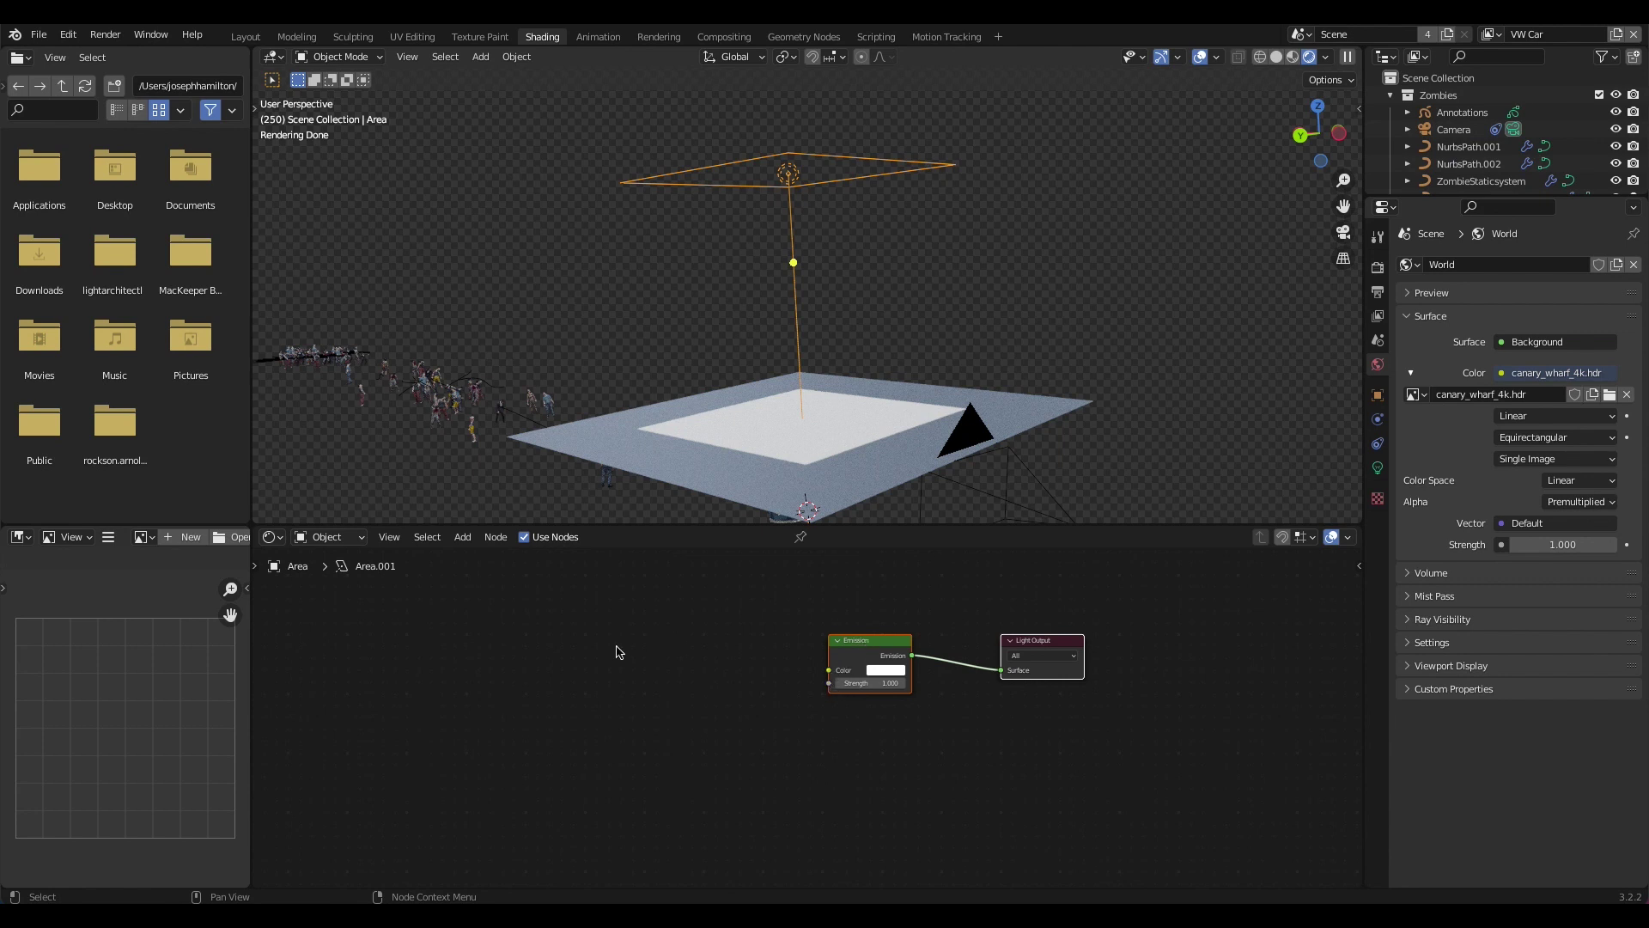
- Add a Checker Texture node and connect its Color output to the Emission node's Color input
key(shift+a)
mouse_move(550, 735)
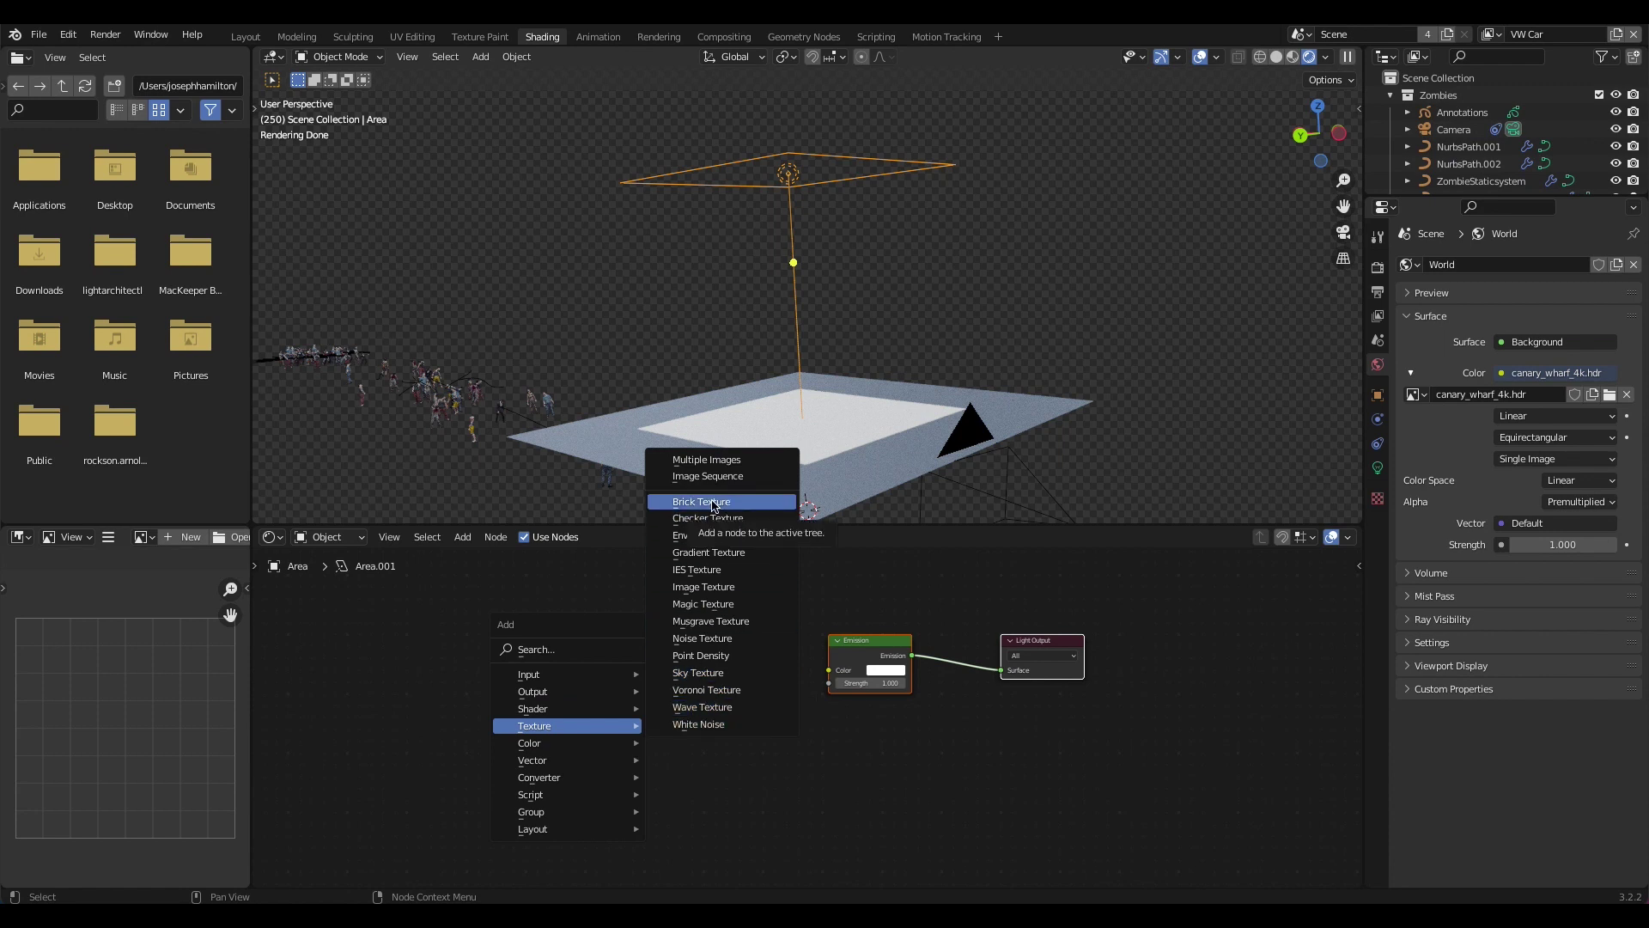
click(749, 518)
click(760, 645)
drag(724, 642, 829, 670)
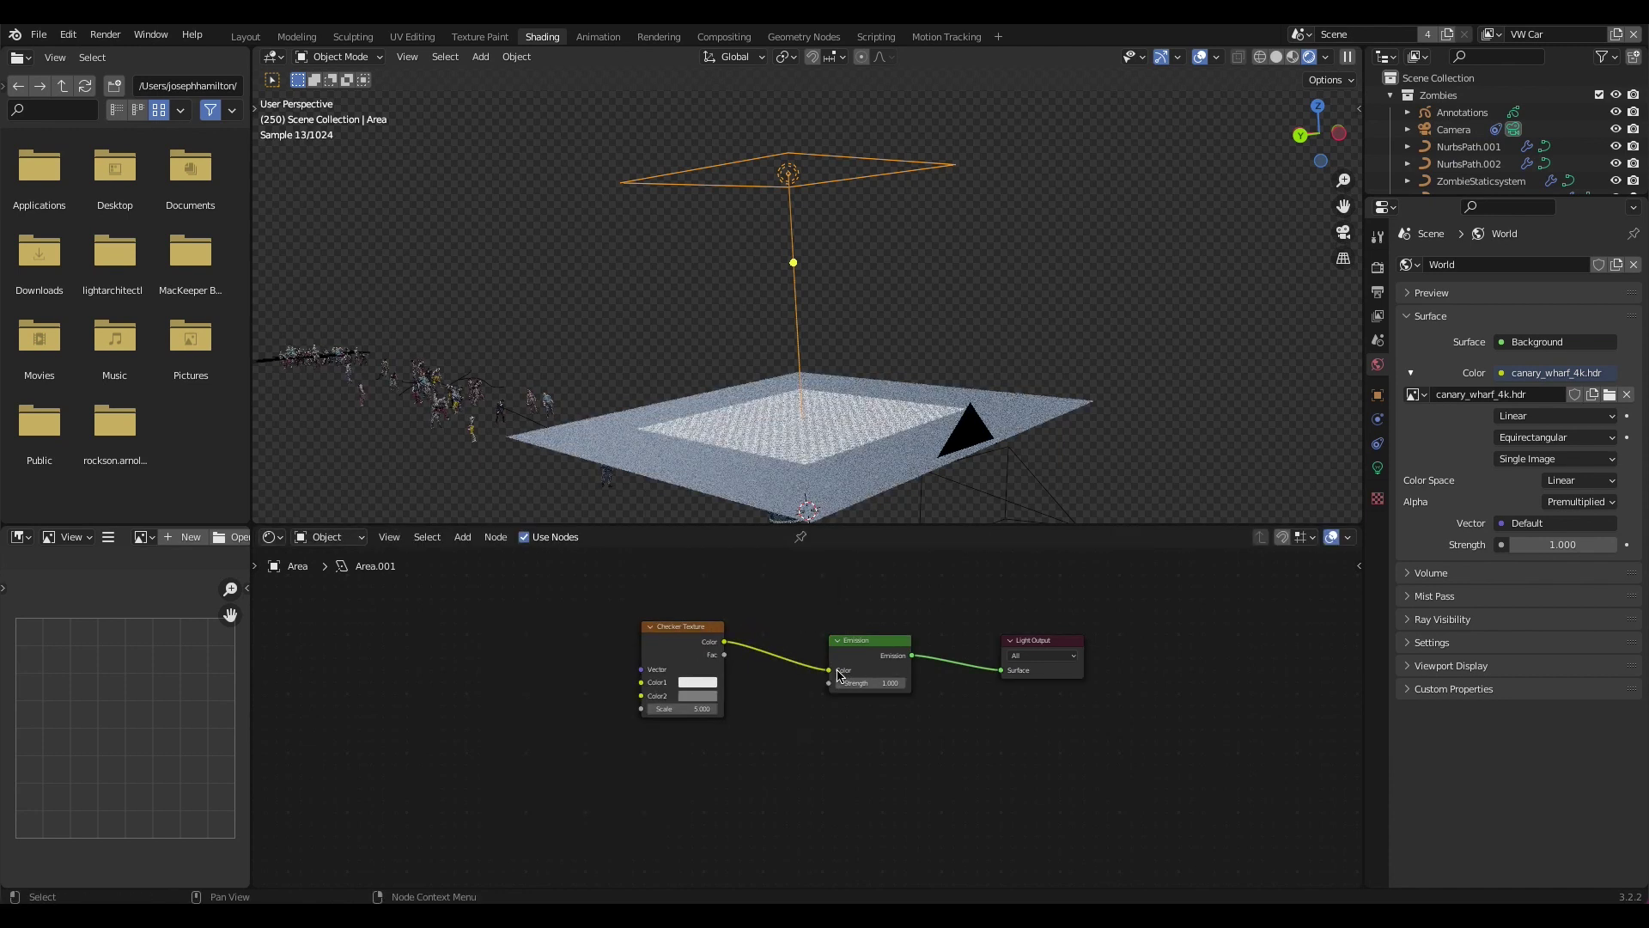
- Set the Checker Texture's scale to 1 and its second color to black
scroll(769, 443, up, 10)
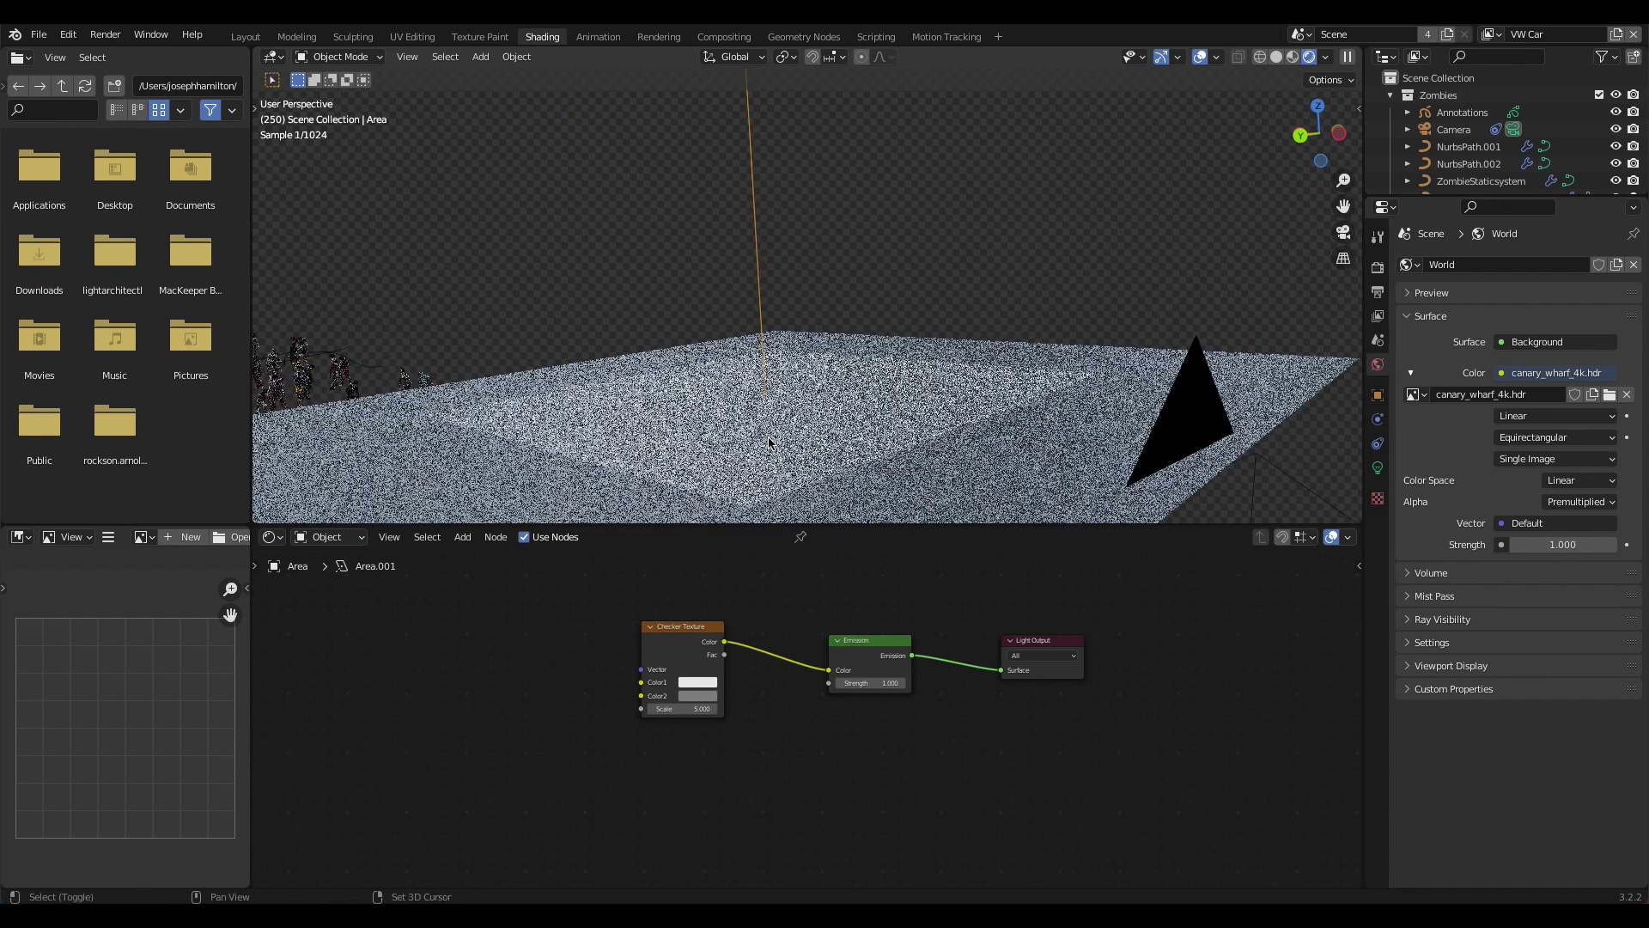
scroll(1058, 340, down, 6)
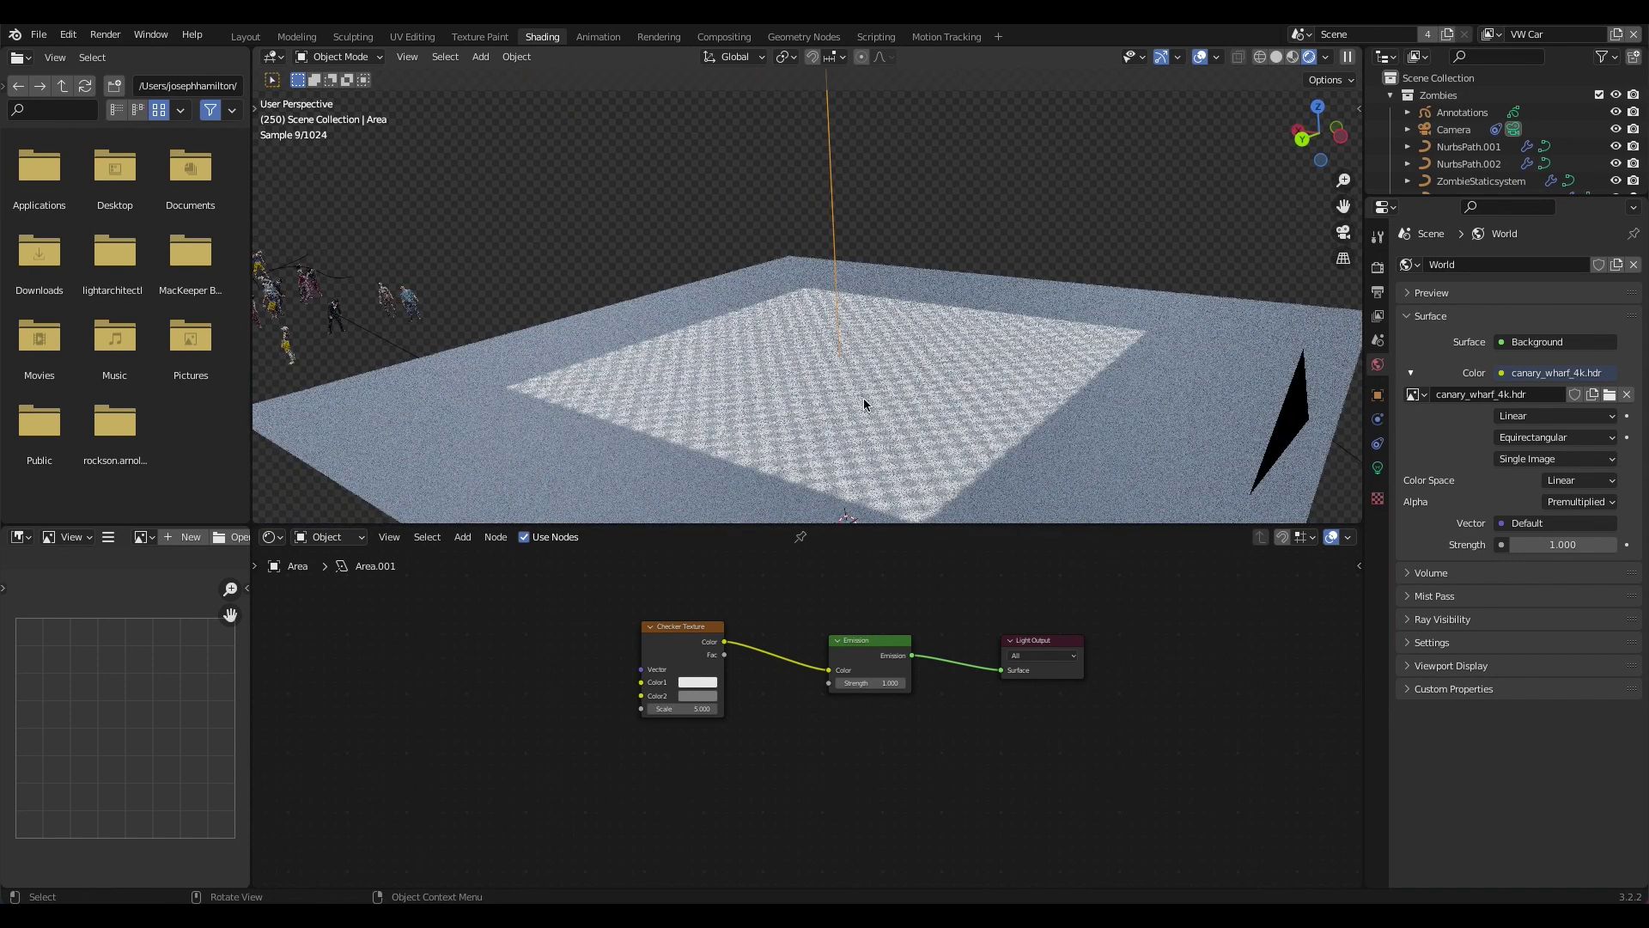
click(687, 707)
text(1)
key(Return)
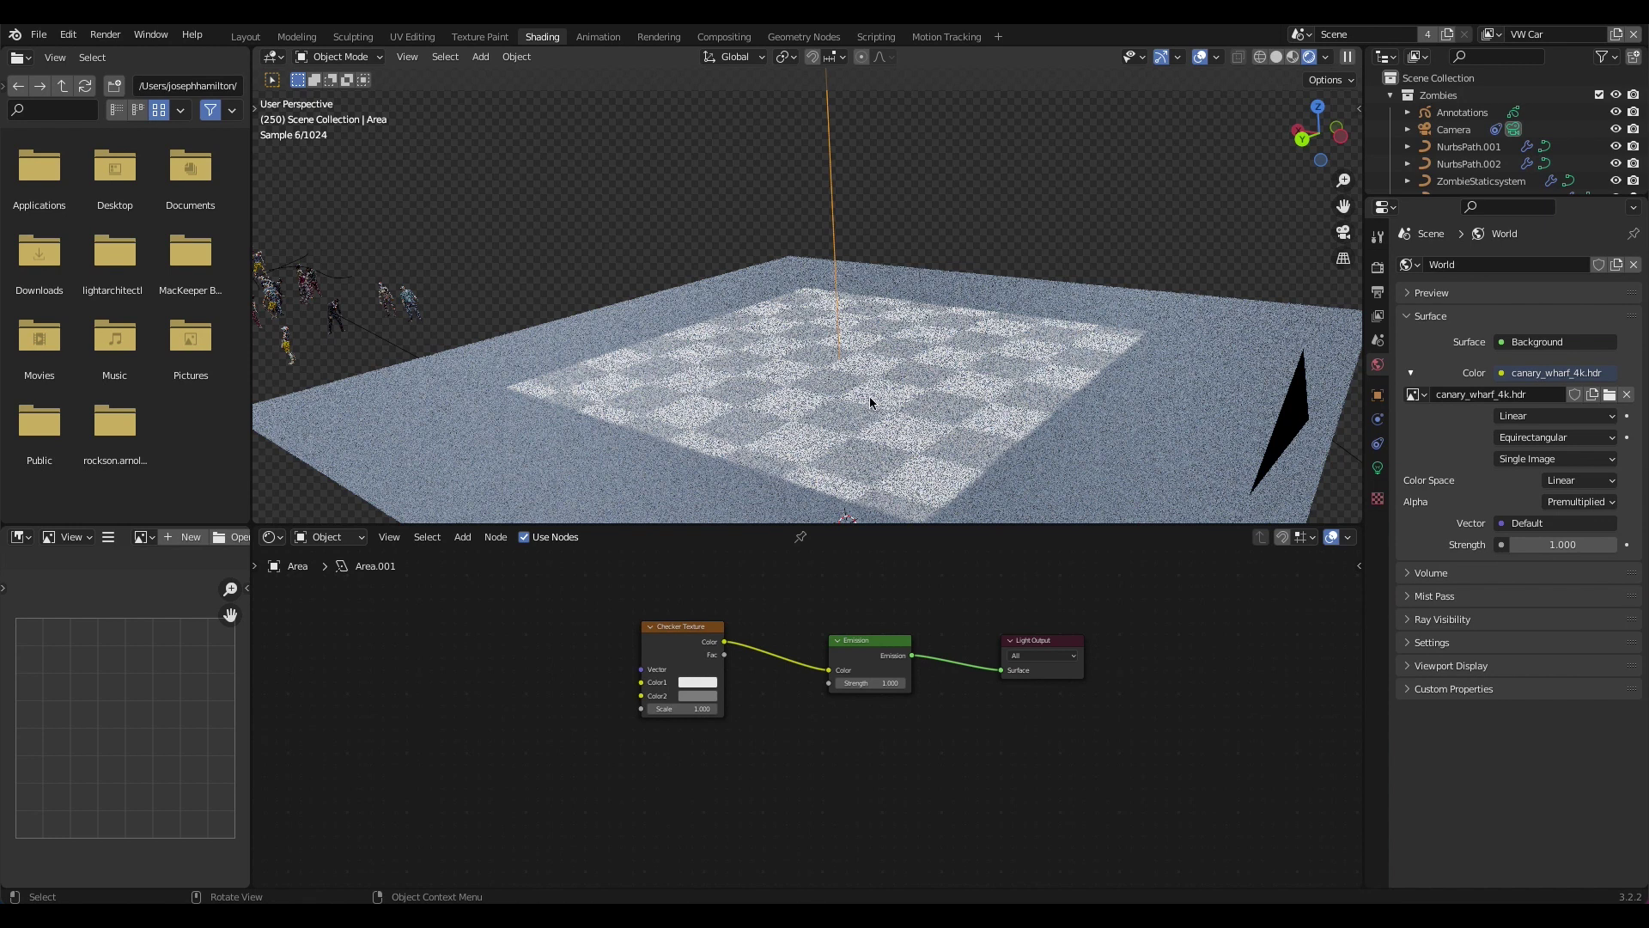
click(694, 697)
drag(781, 571, 781, 612)
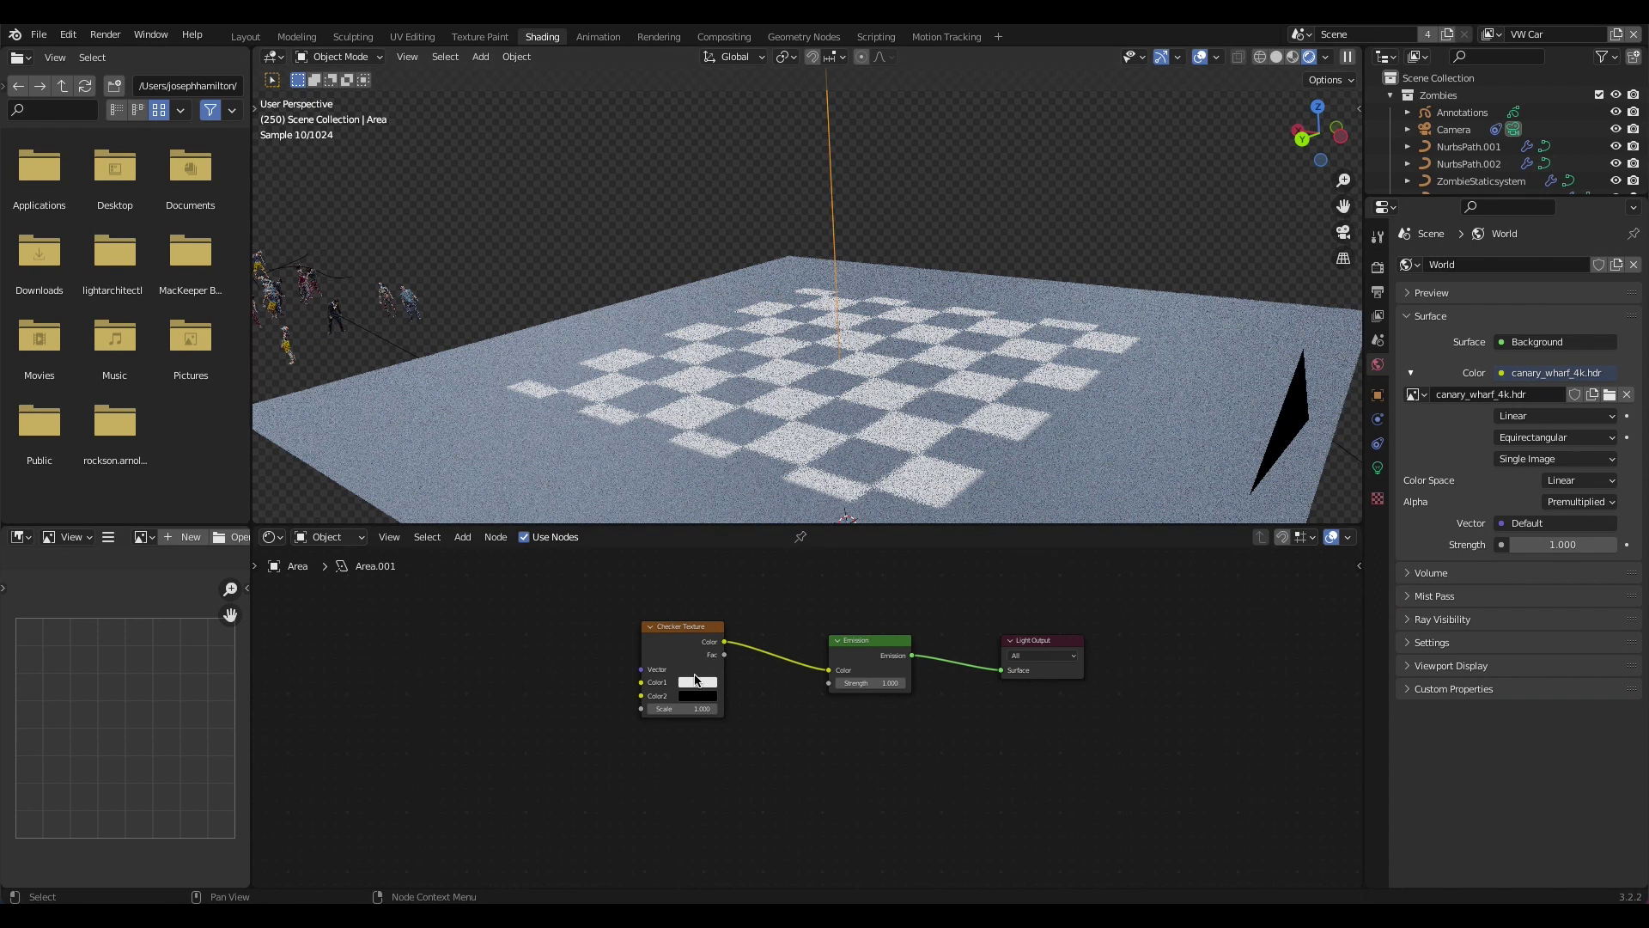
- Replace the Checker Texture with a Noise Texture node and connect its Color output to the Emission node's Strength
click(463, 536)
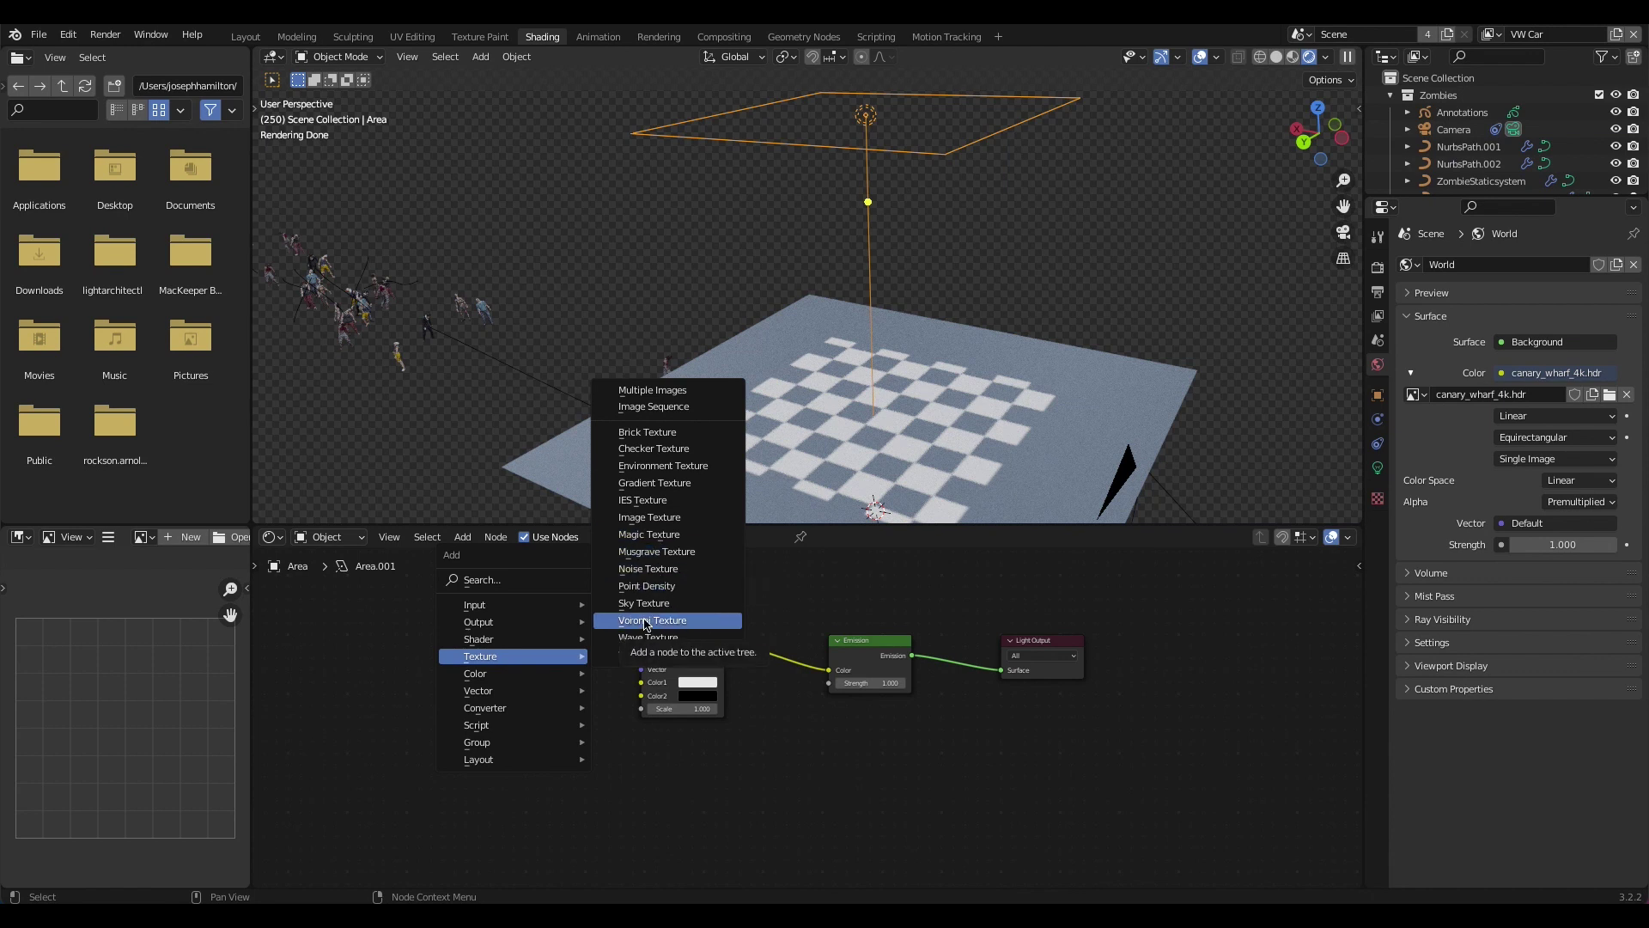
click(663, 569)
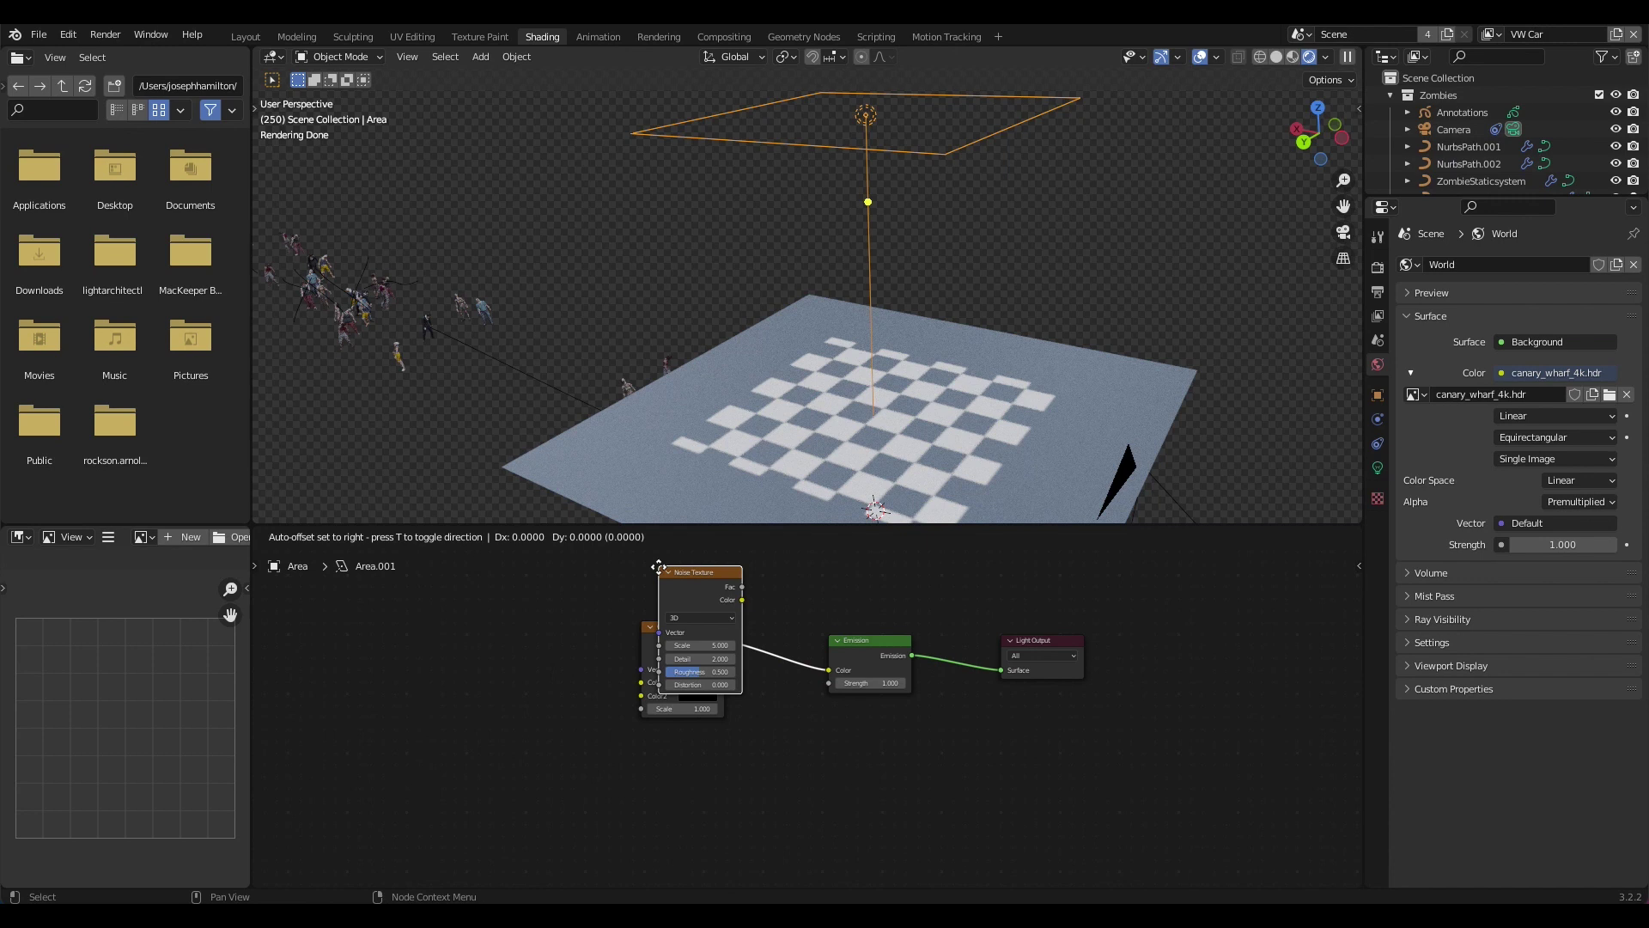
click(523, 605)
click(685, 642)
key(x)
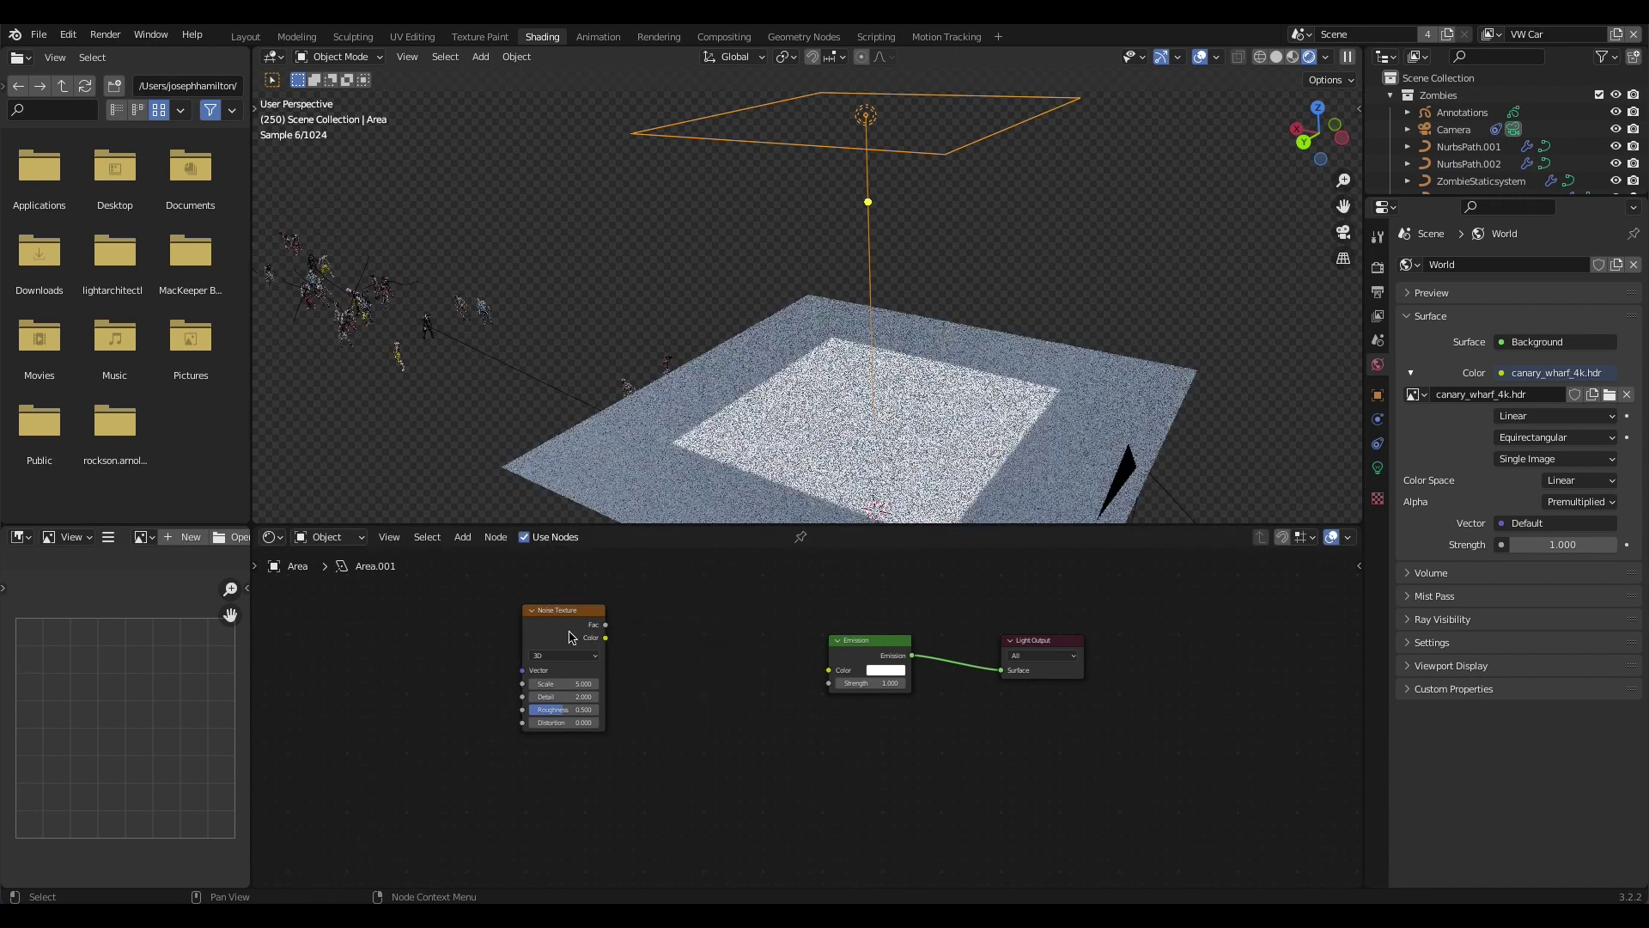
drag(569, 636, 685, 639)
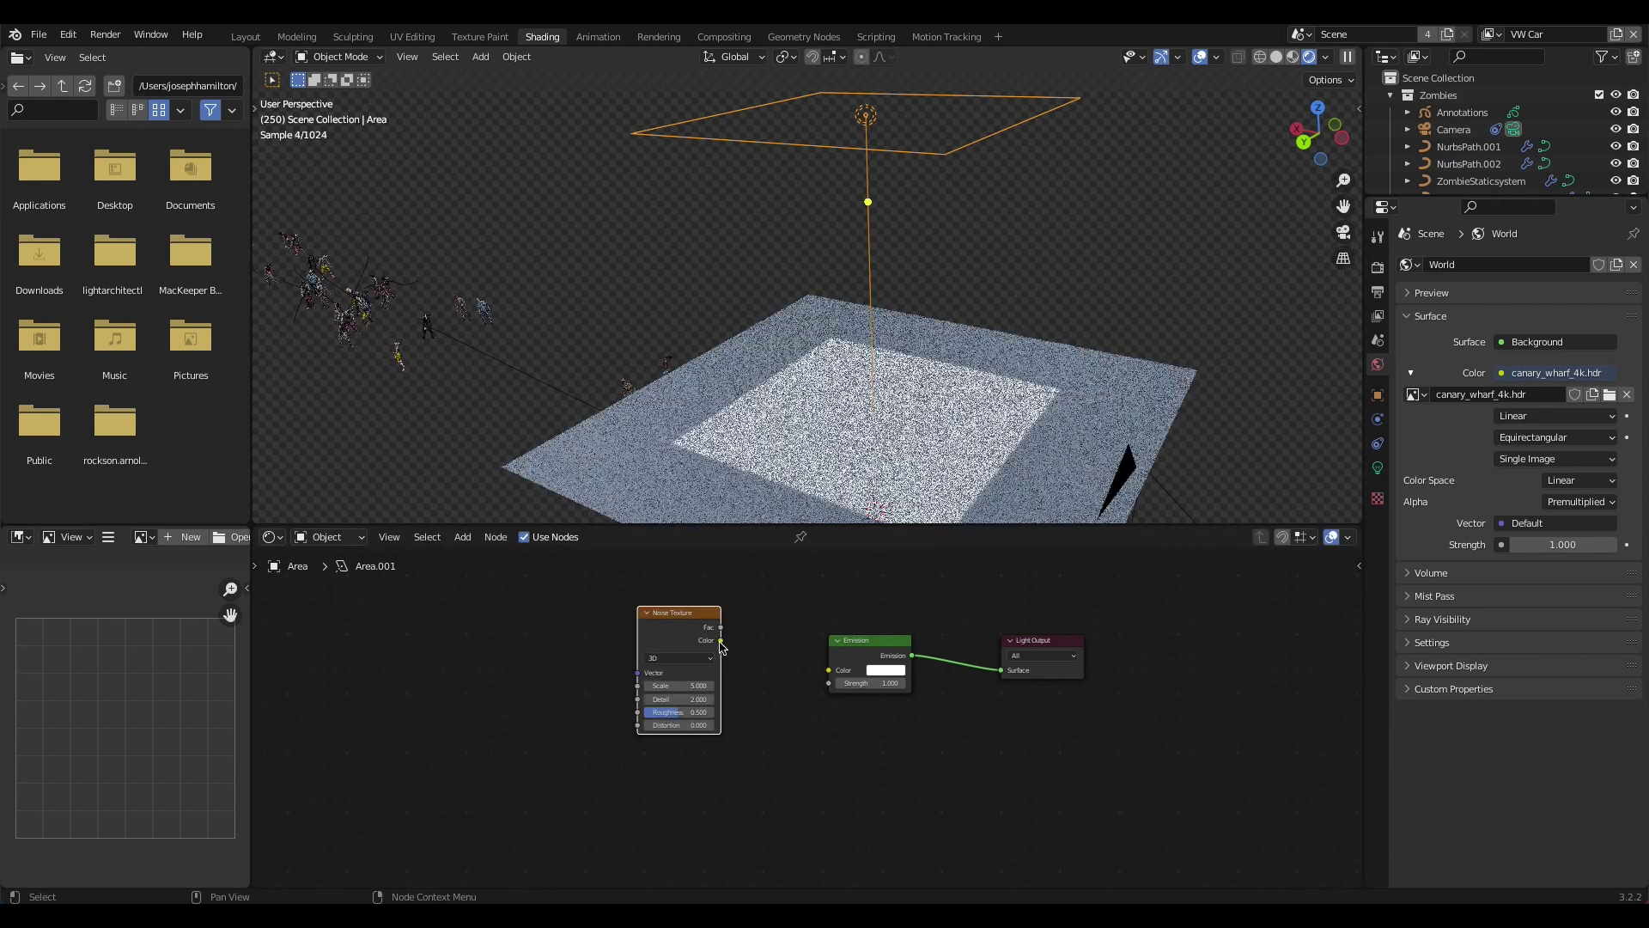
drag(720, 641, 830, 684)
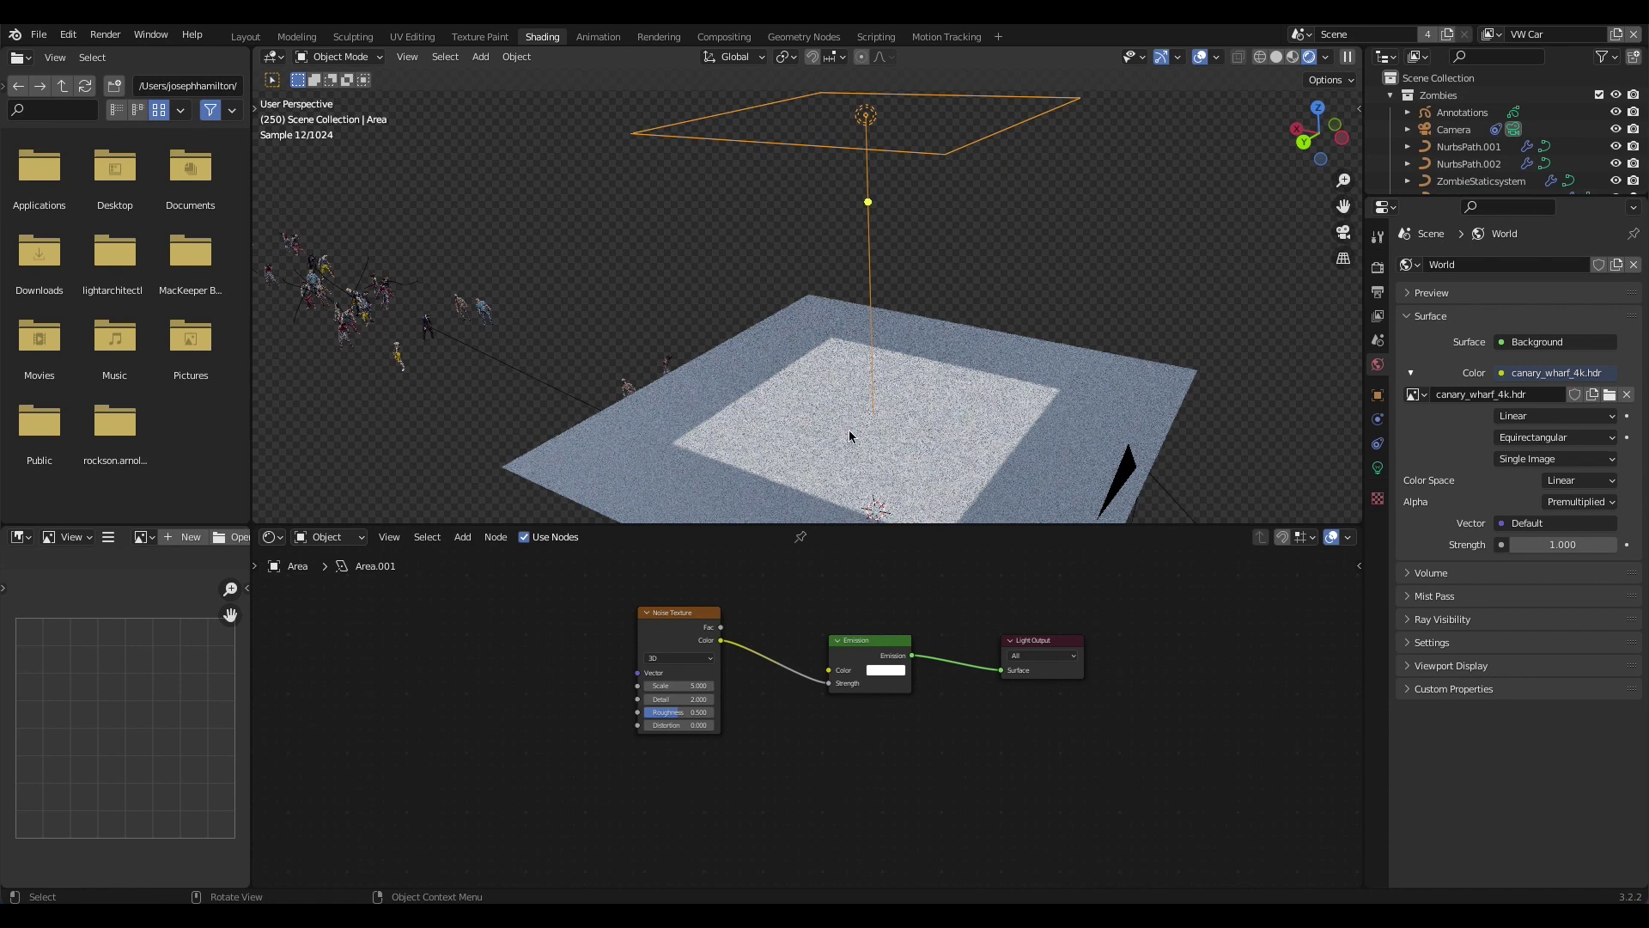
- Show the light's properties and insert a ColorRamp between the Noise Texture and Emission nodes, with its black stop at 0.509
click(1378, 469)
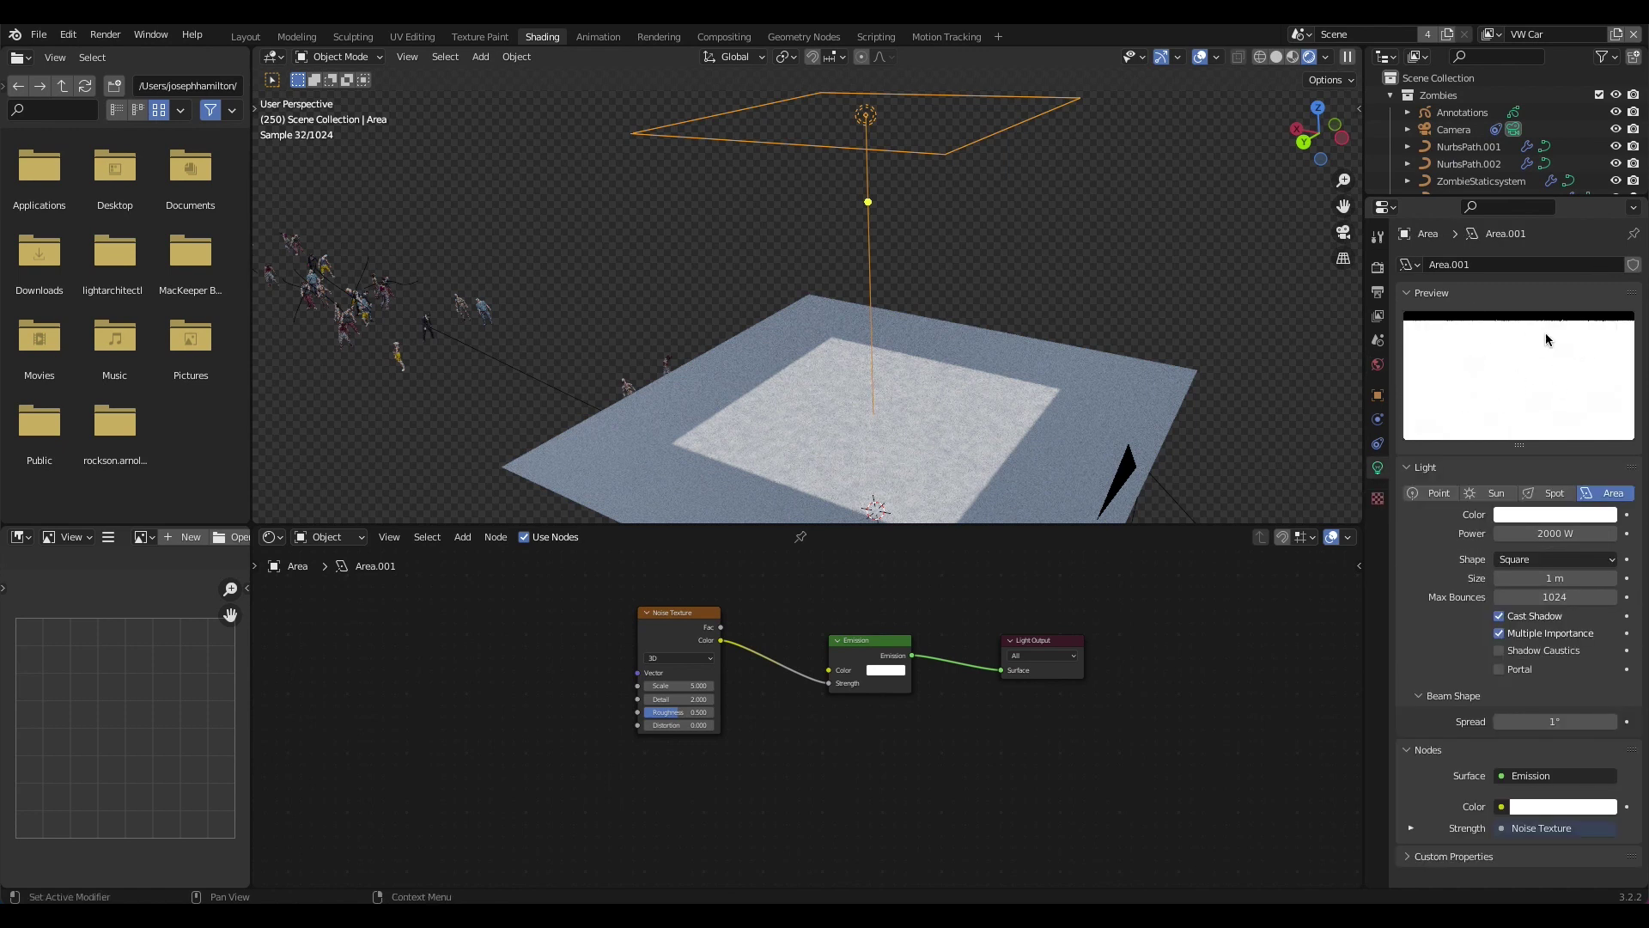
scroll(1027, 415, up, 3)
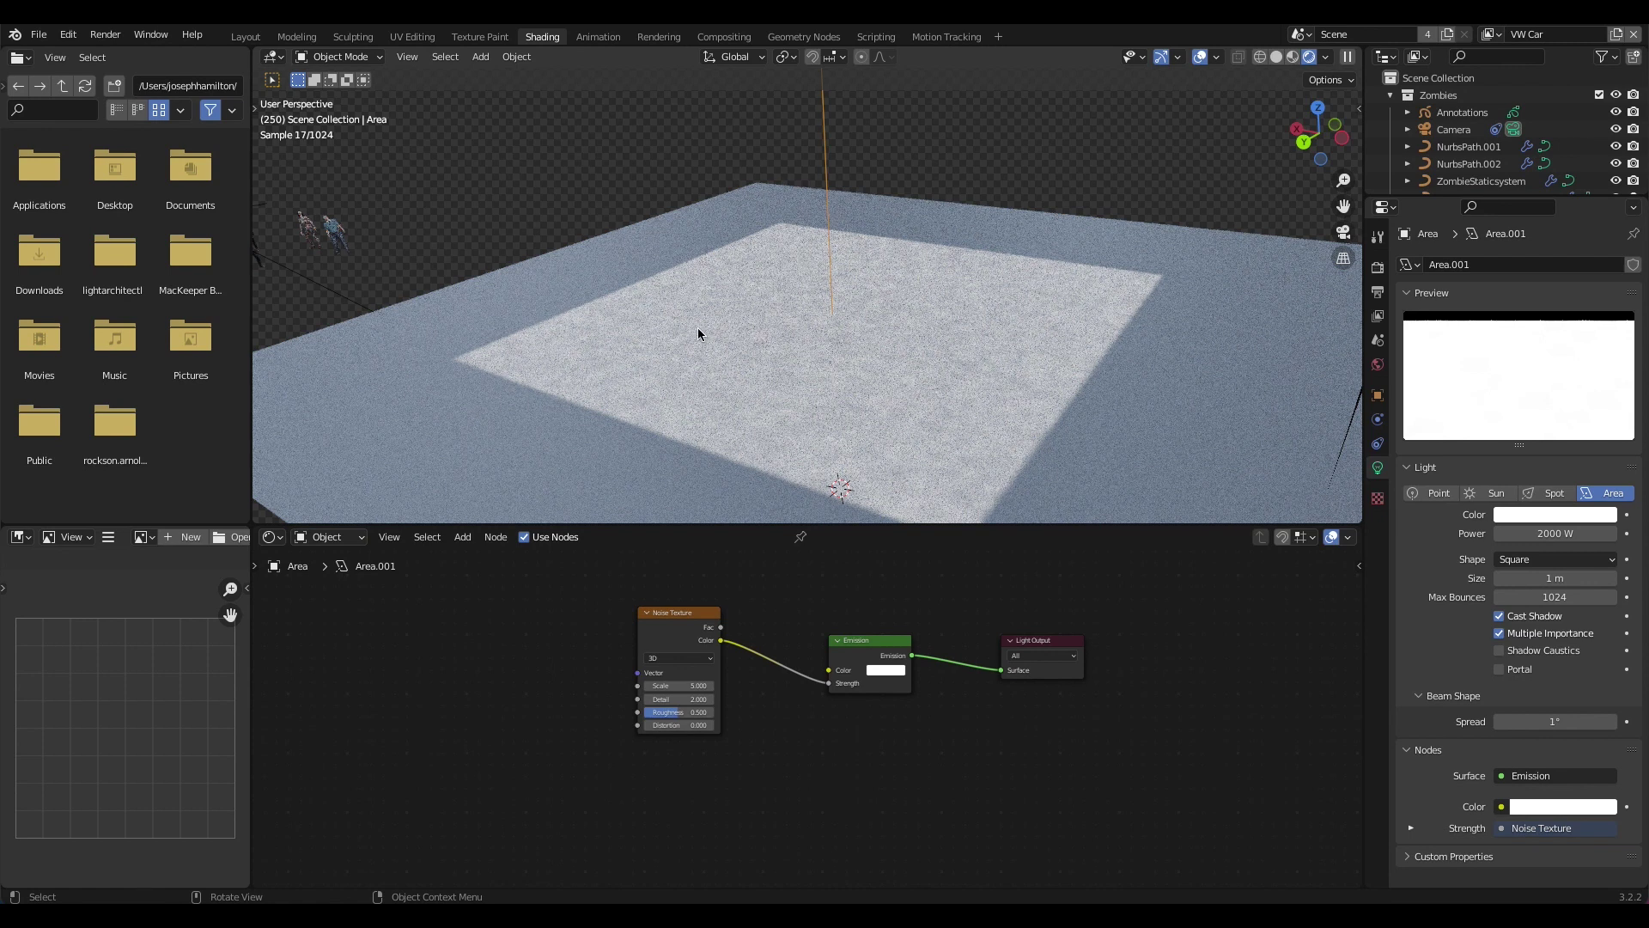
key(shift+a)
mouse_move(843, 772)
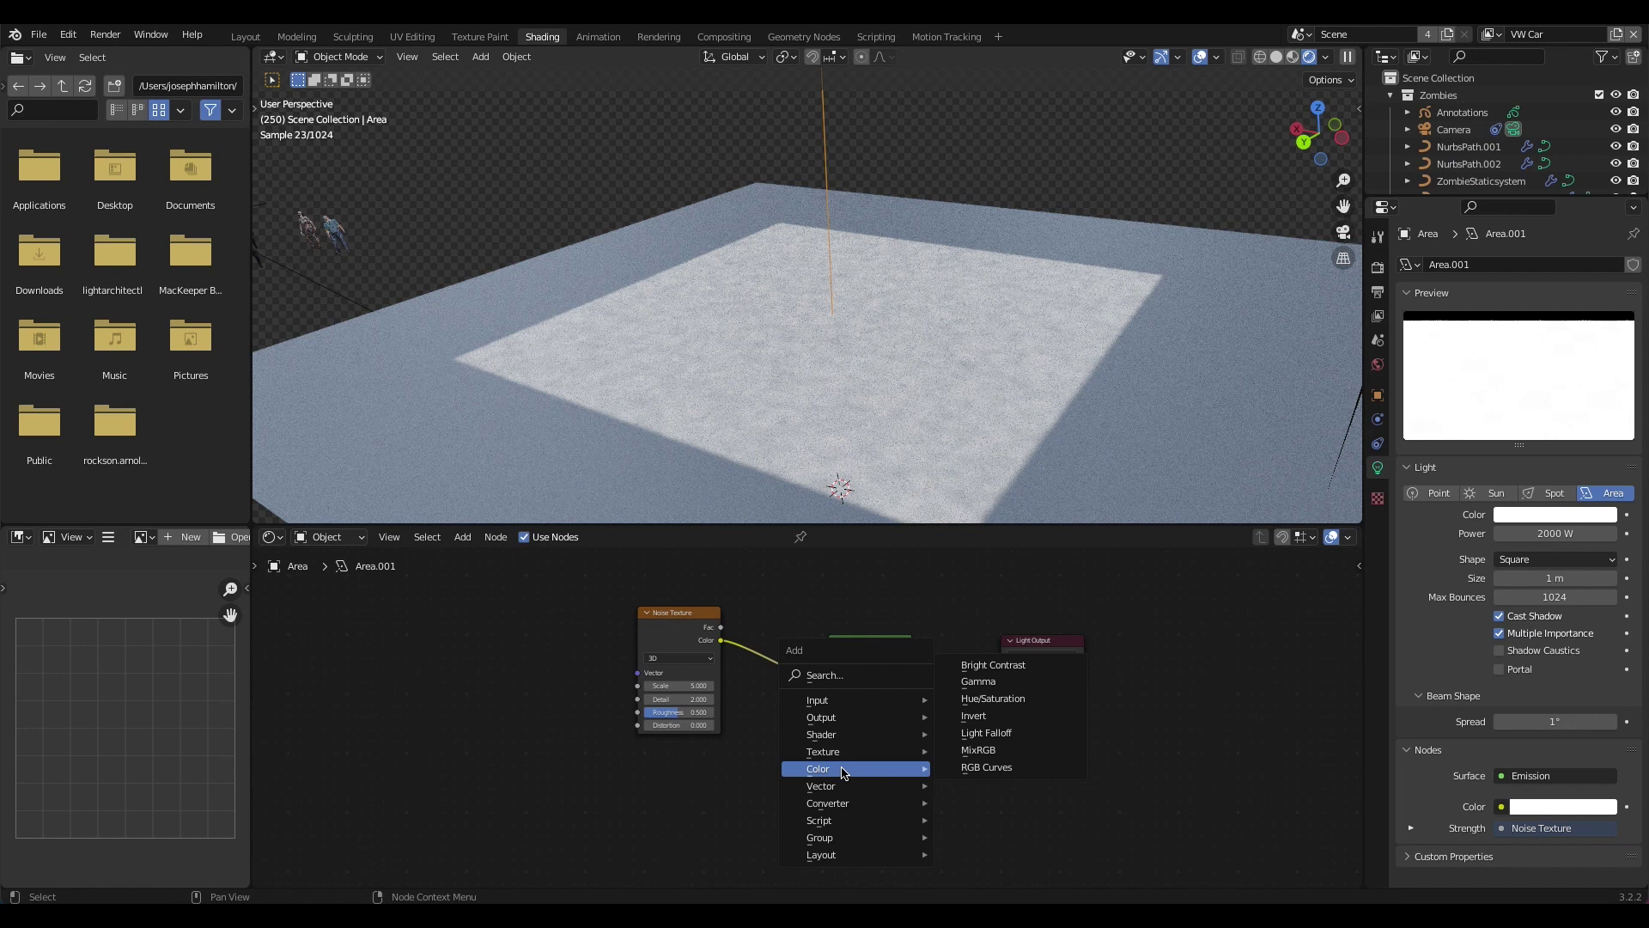
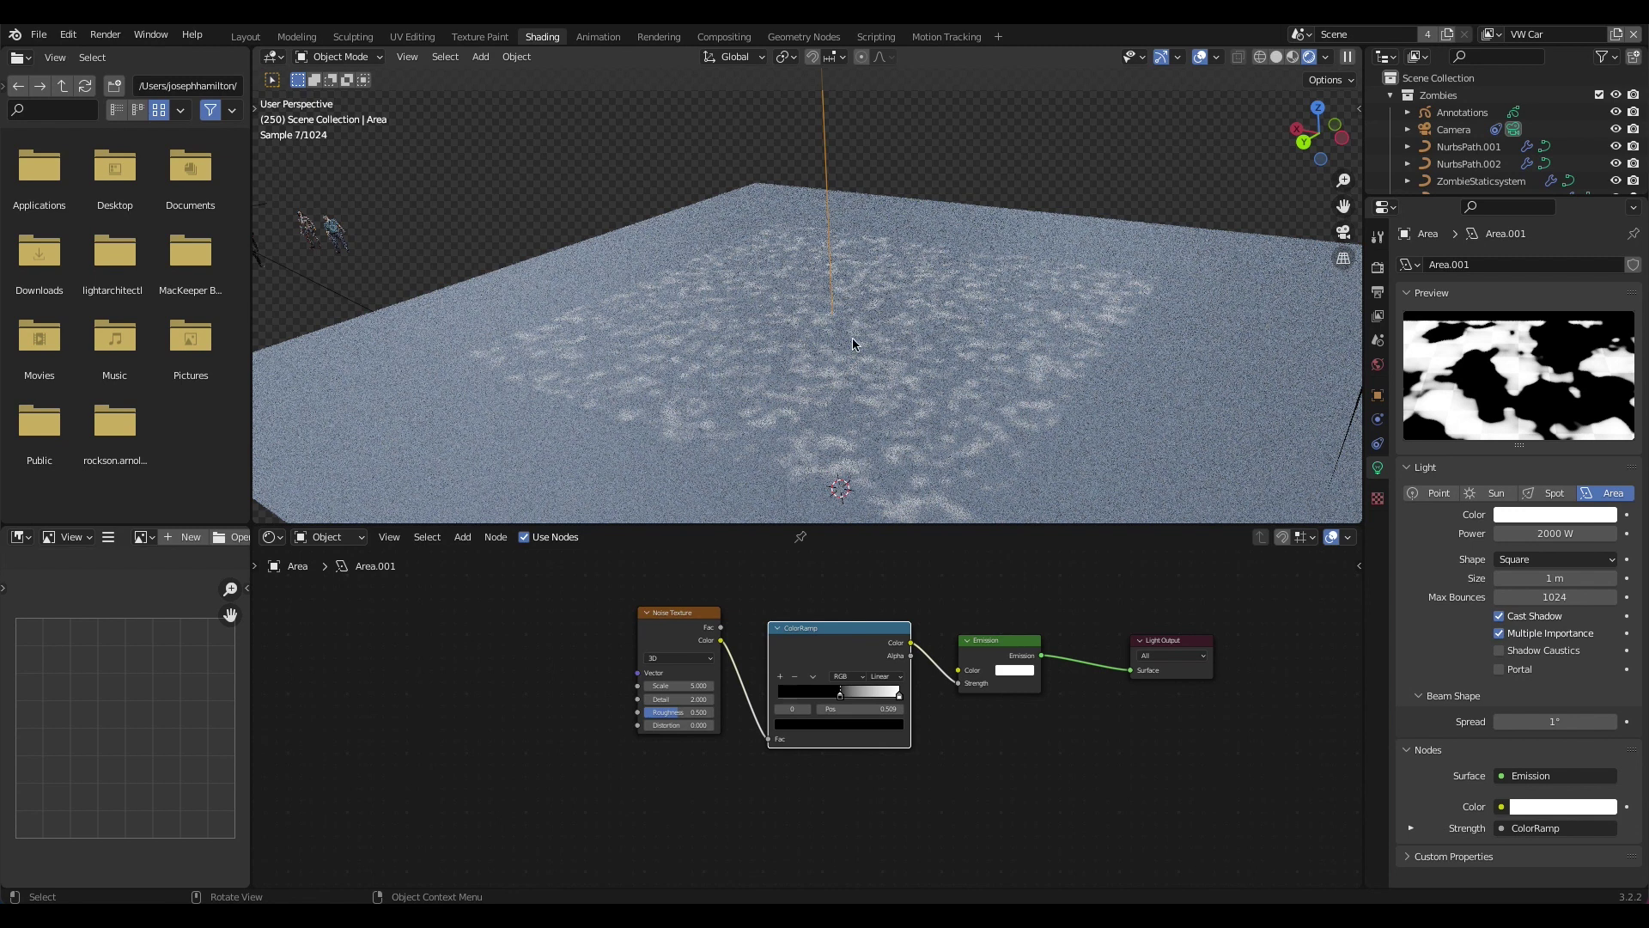
- Set the area light's power to 4000 W
click(1544, 534)
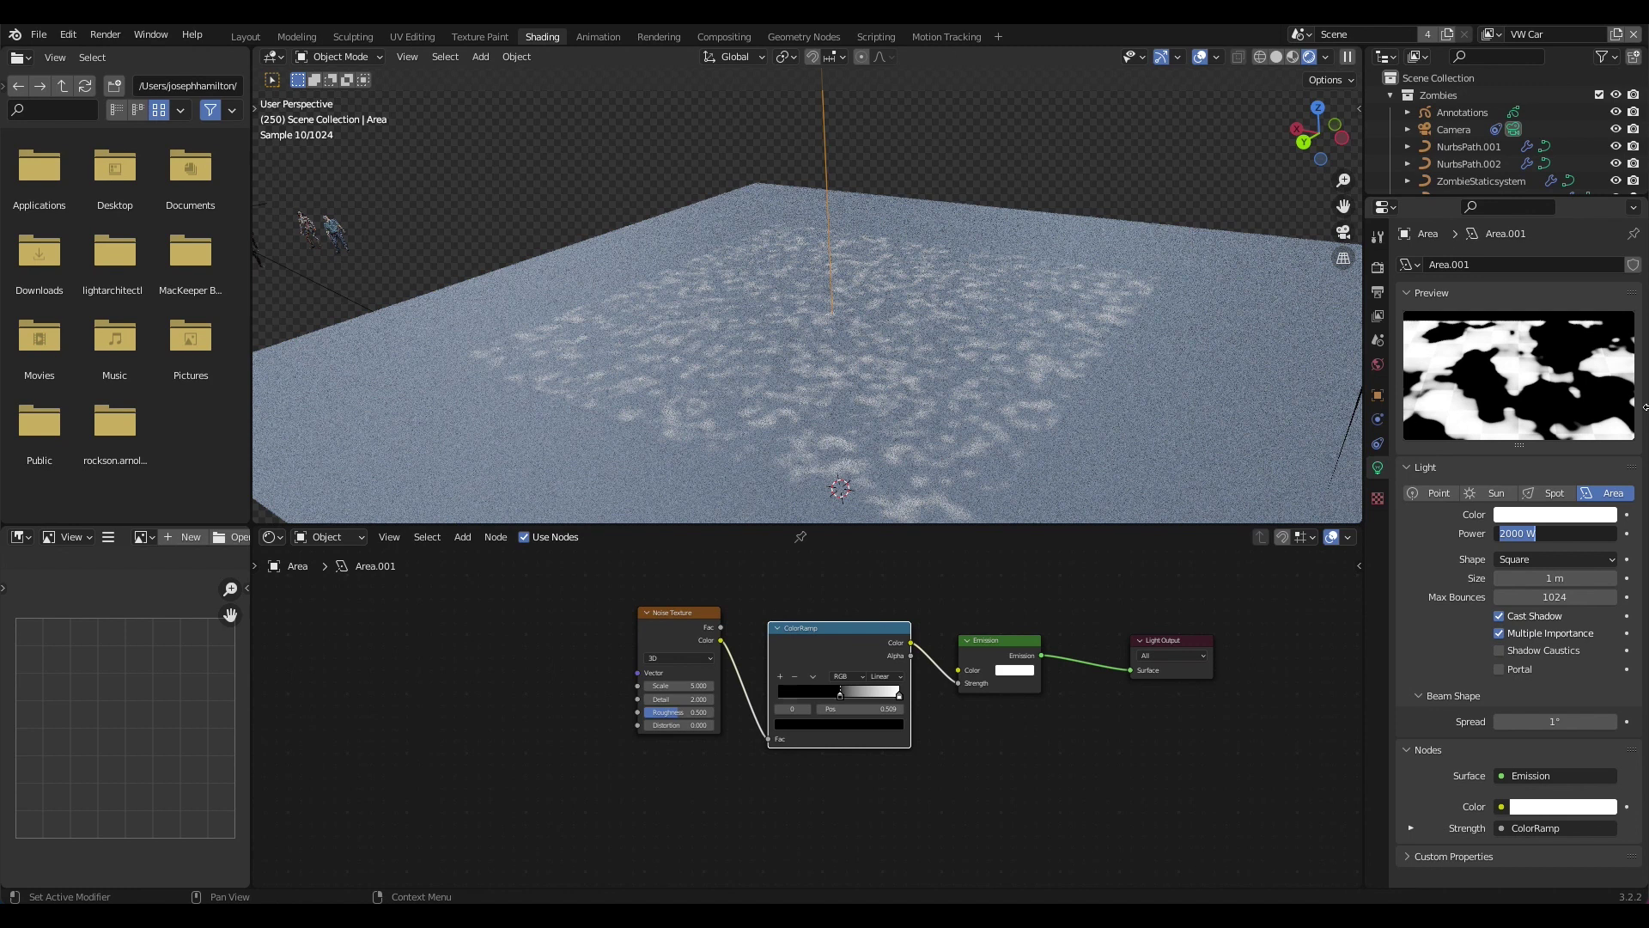
text(4000)
key(Return)
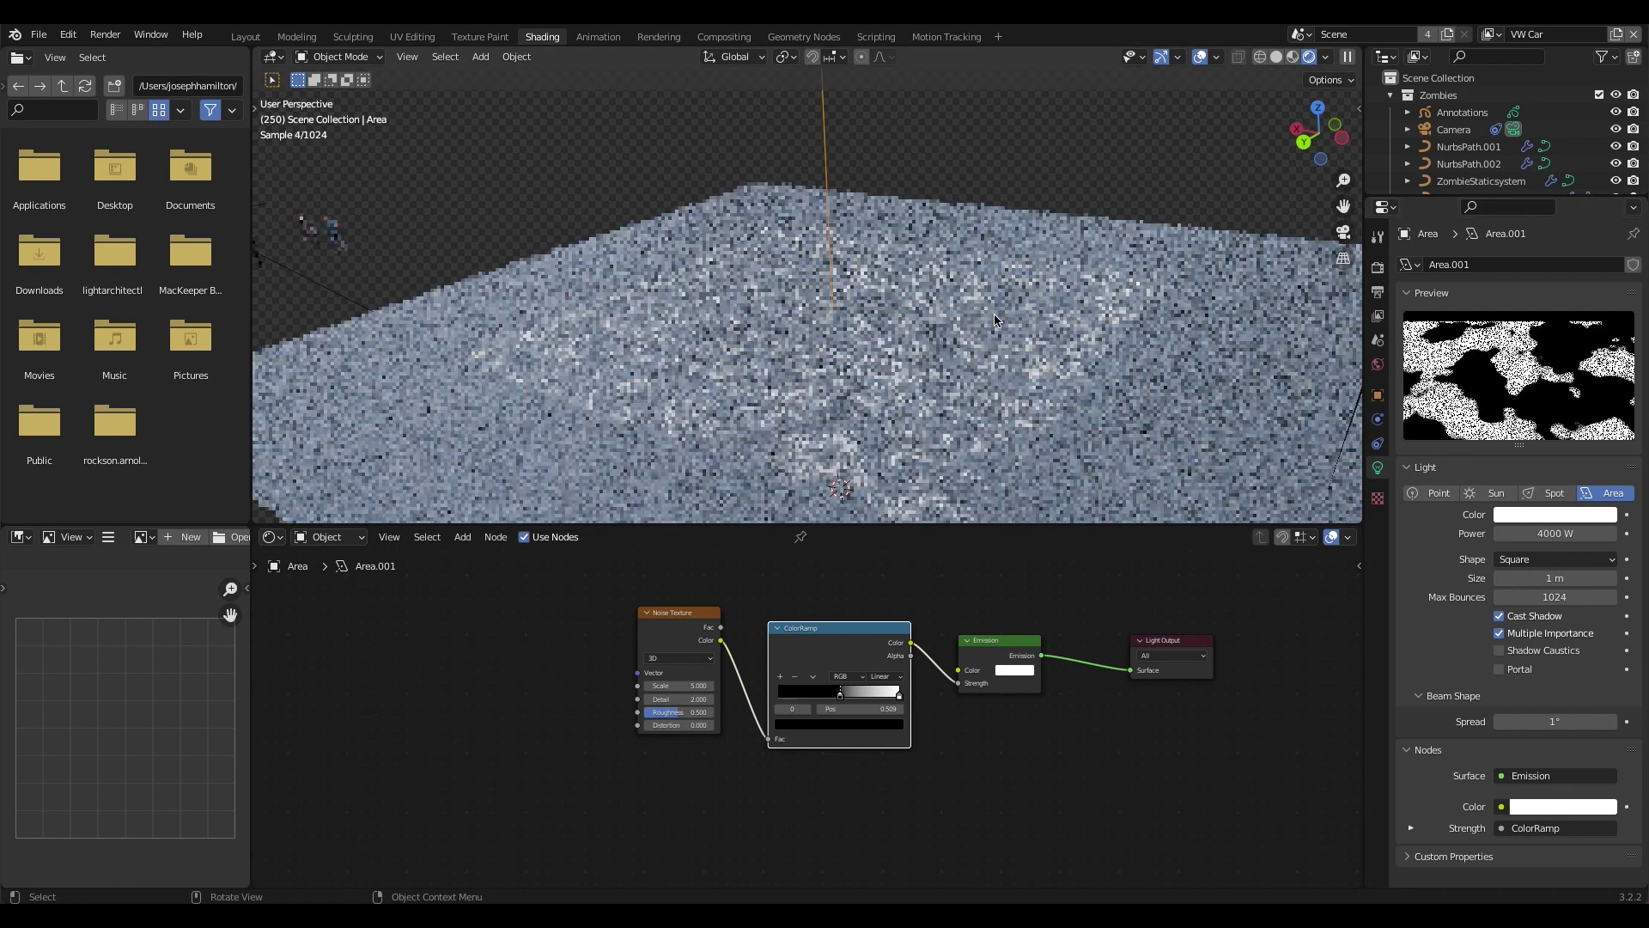
- Set the Noise Texture's scale to 1 for larger light patches on the plane
scroll(647, 673, up, 3)
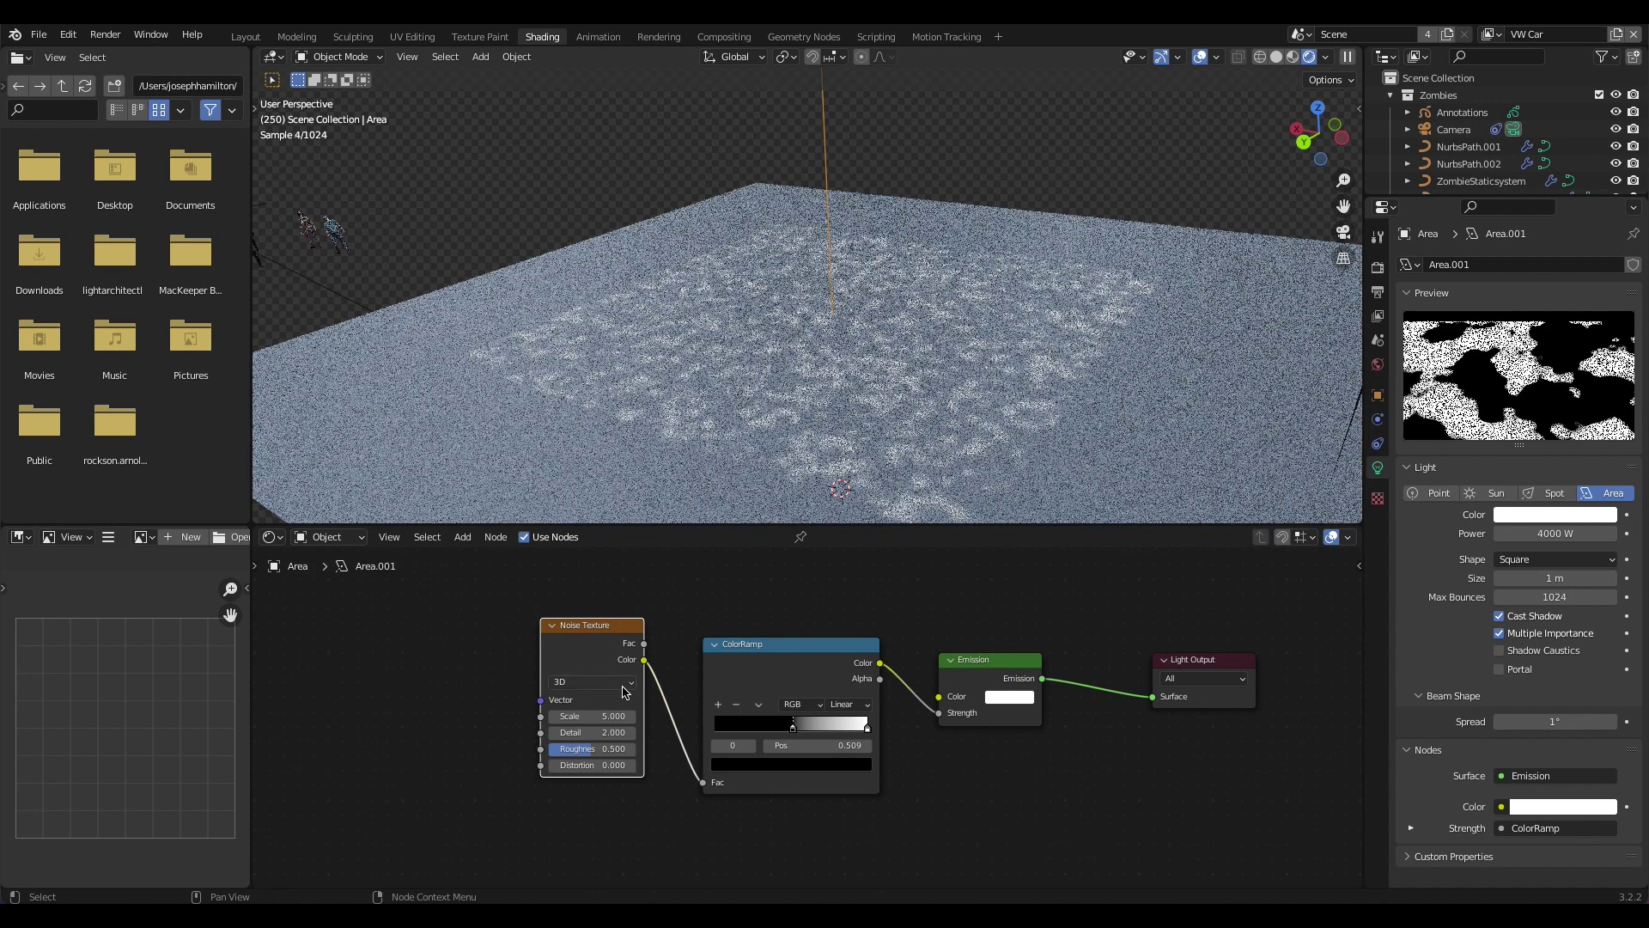
middle_drag(624, 692, 639, 696)
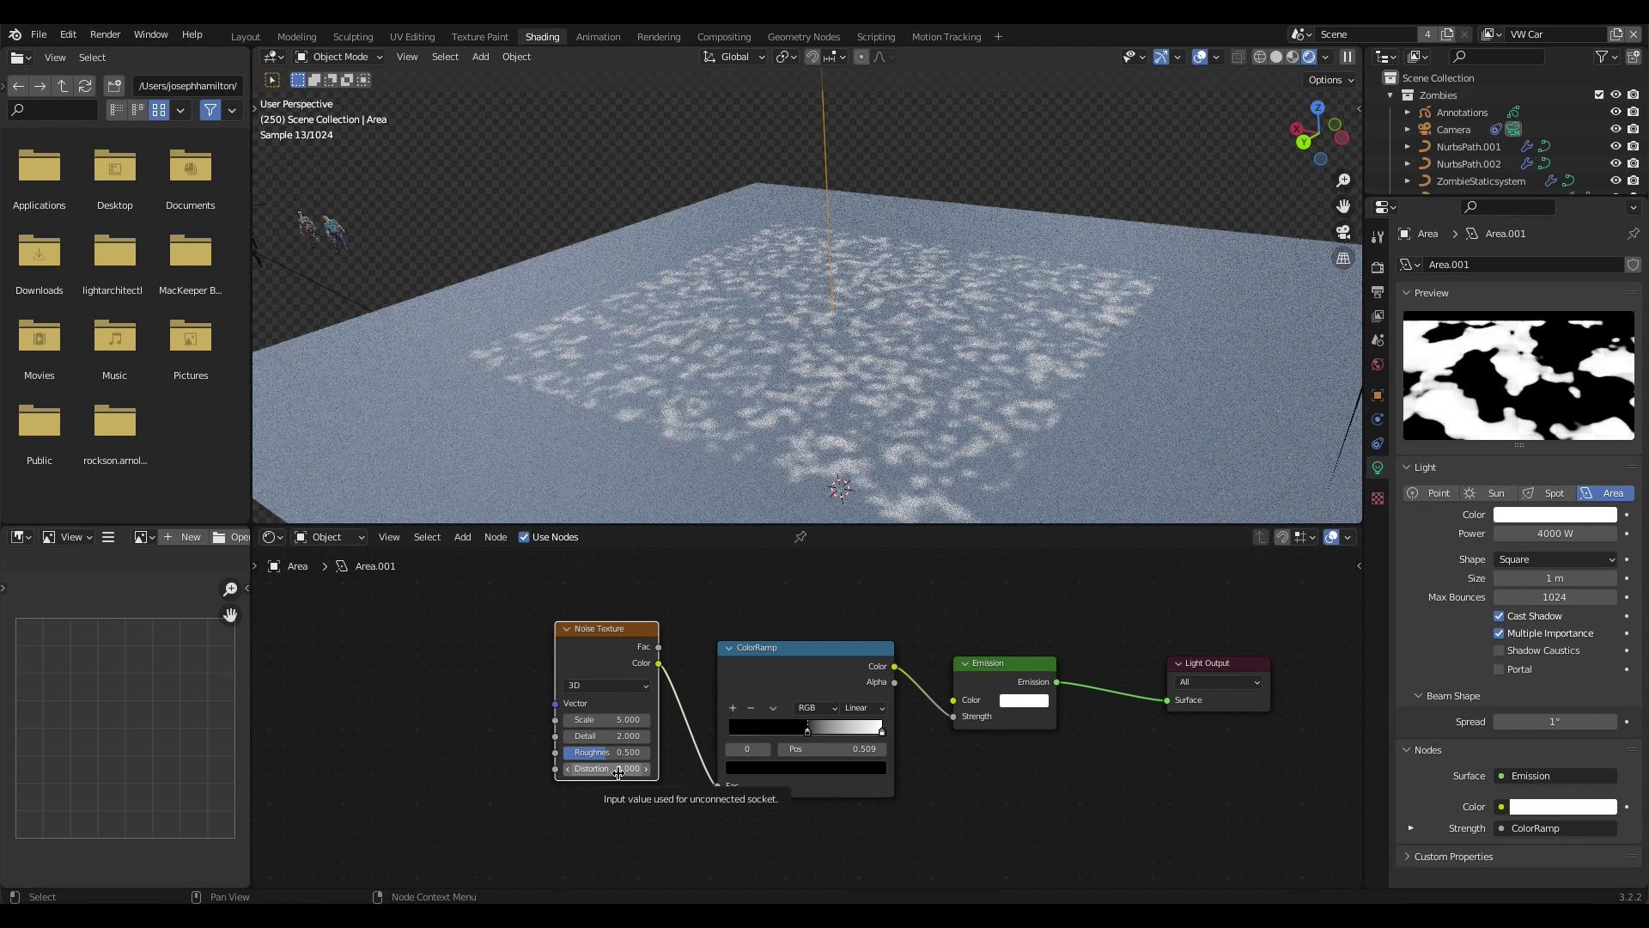
middle_drag(597, 632, 651, 638)
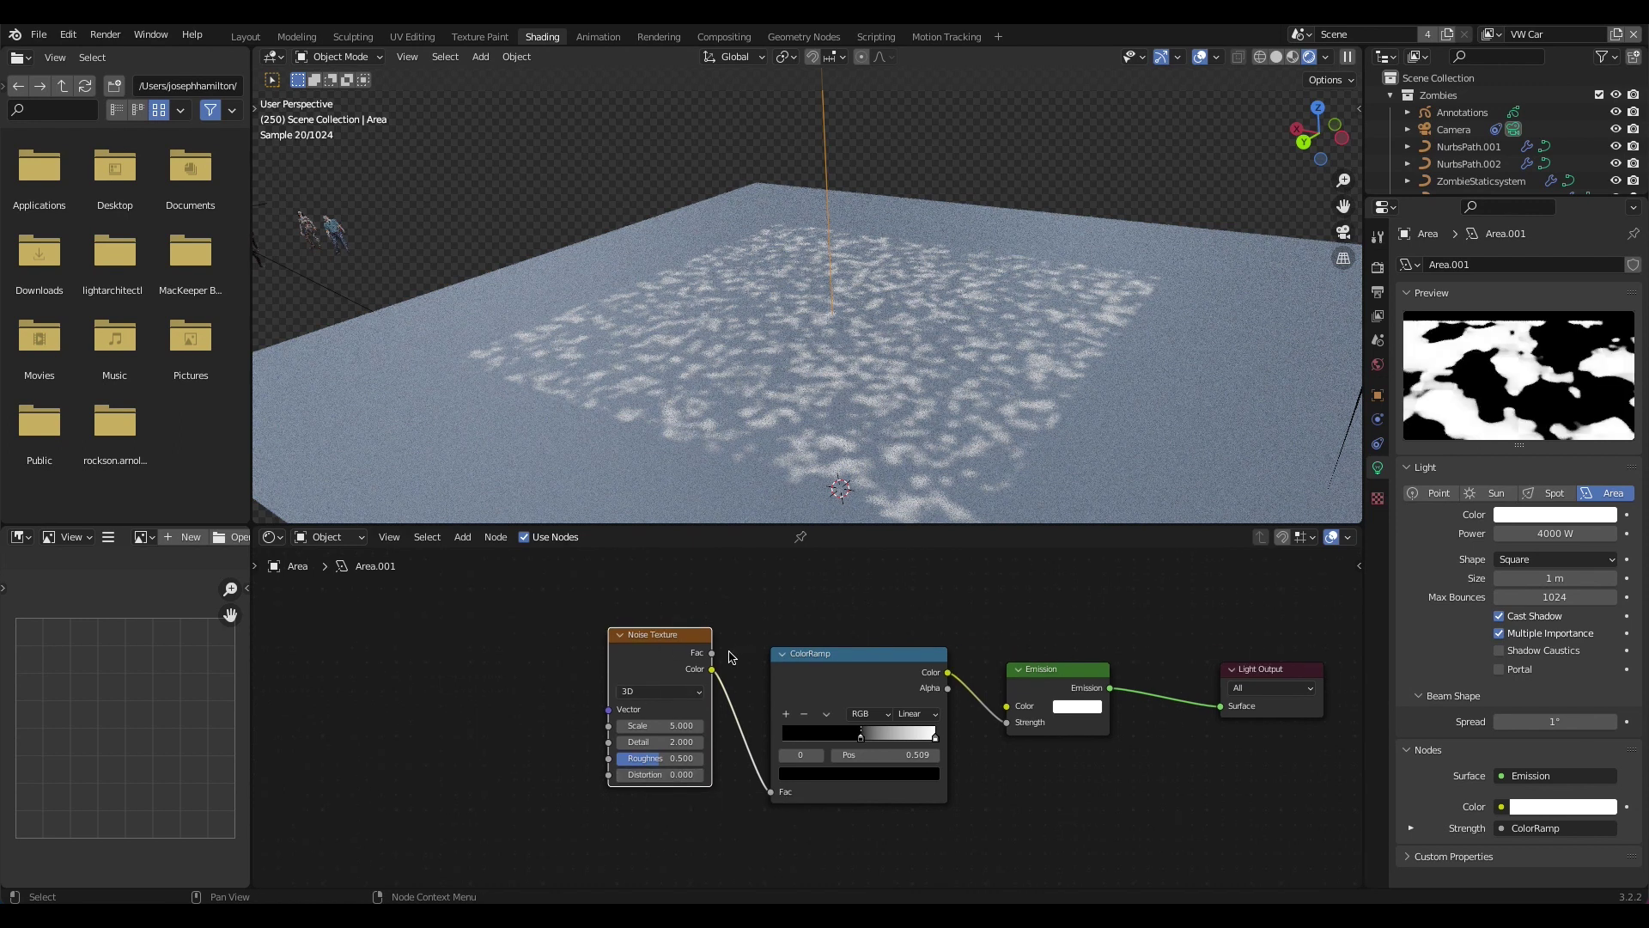
click(650, 726)
text(1)
key(Return)
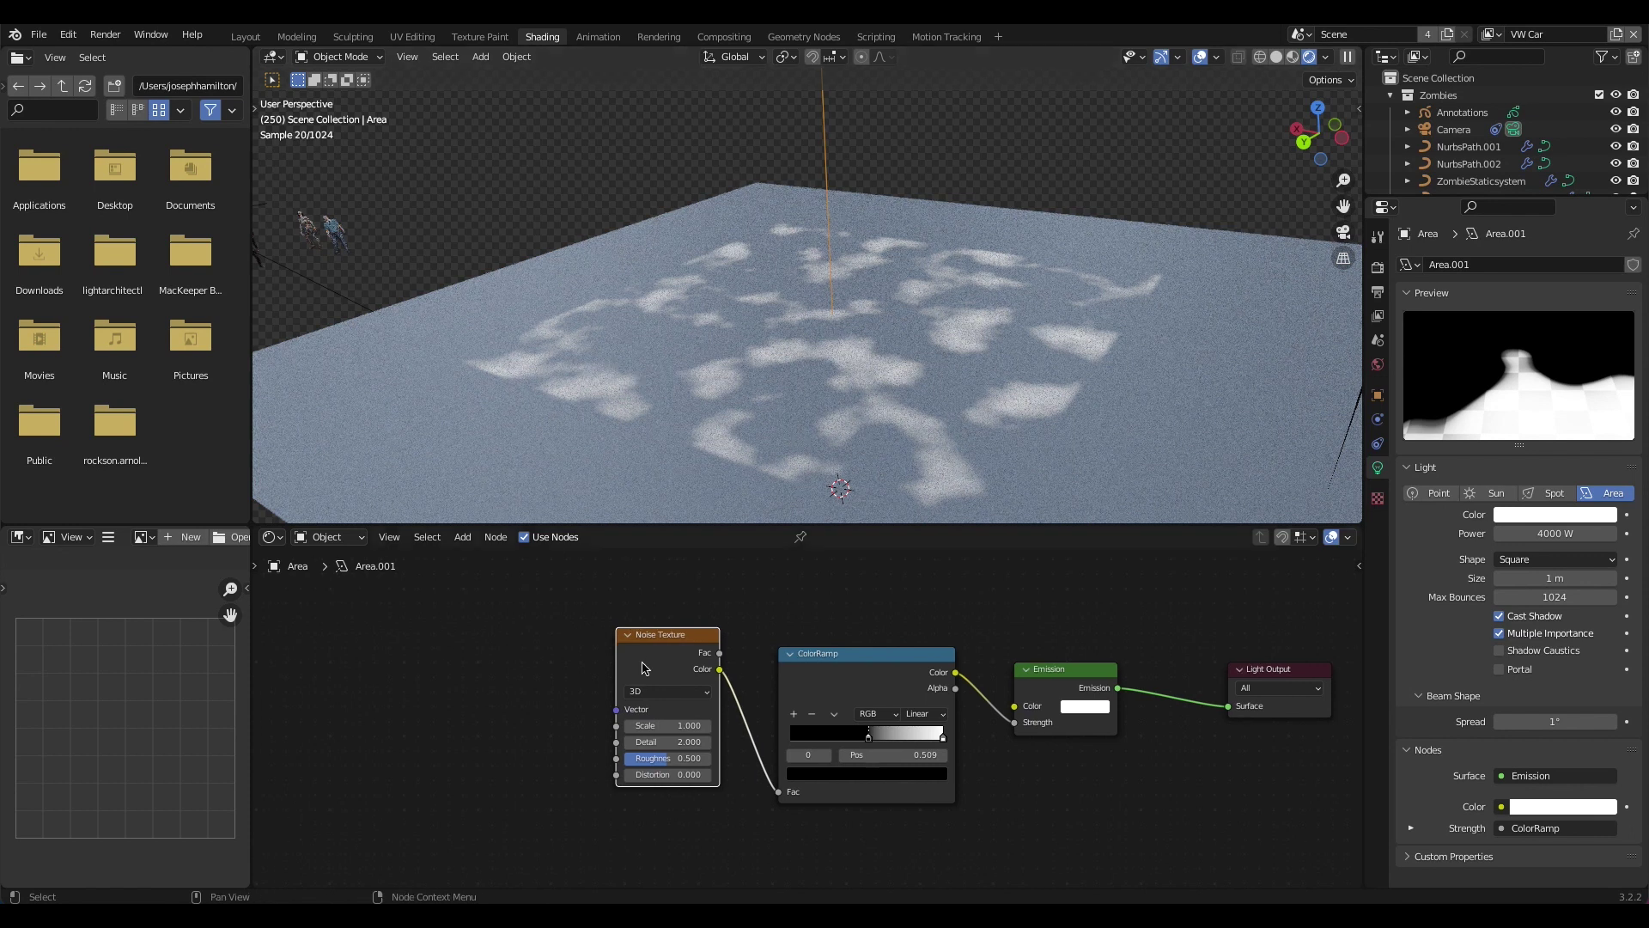
- Move the Noise Texture and ColorRamp nodes together away from the Emission node to make room between them
scroll(645, 663, down, 2)
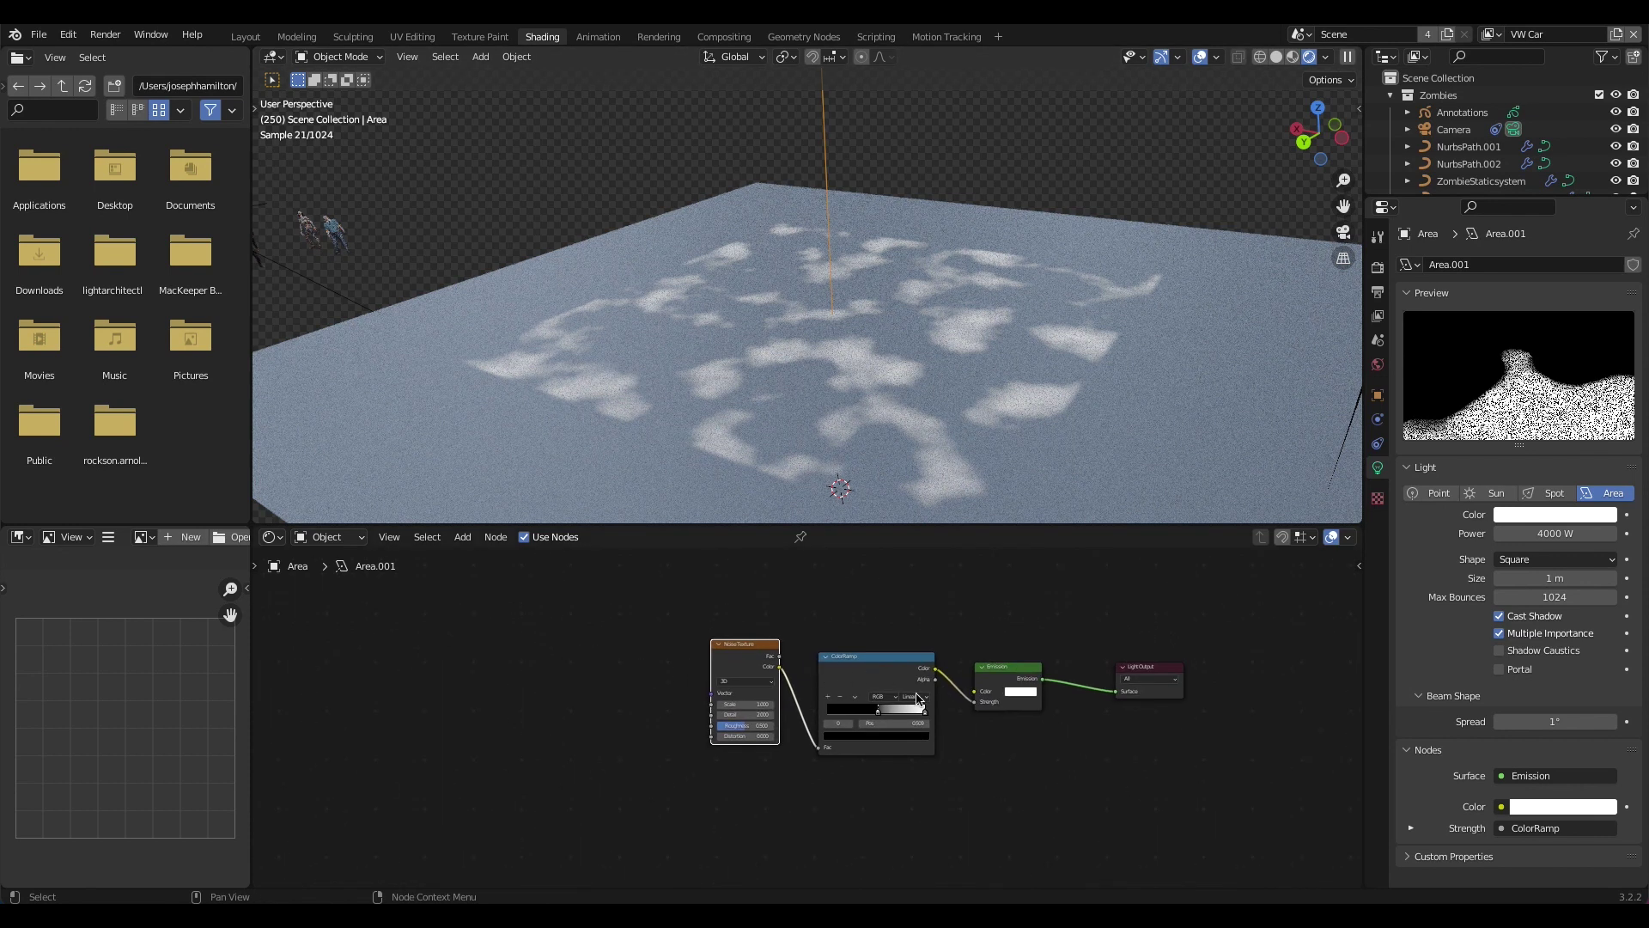
scroll(859, 666, up, 2)
middle_drag(1127, 678, 1003, 677)
drag(799, 579, 531, 687)
key(g)
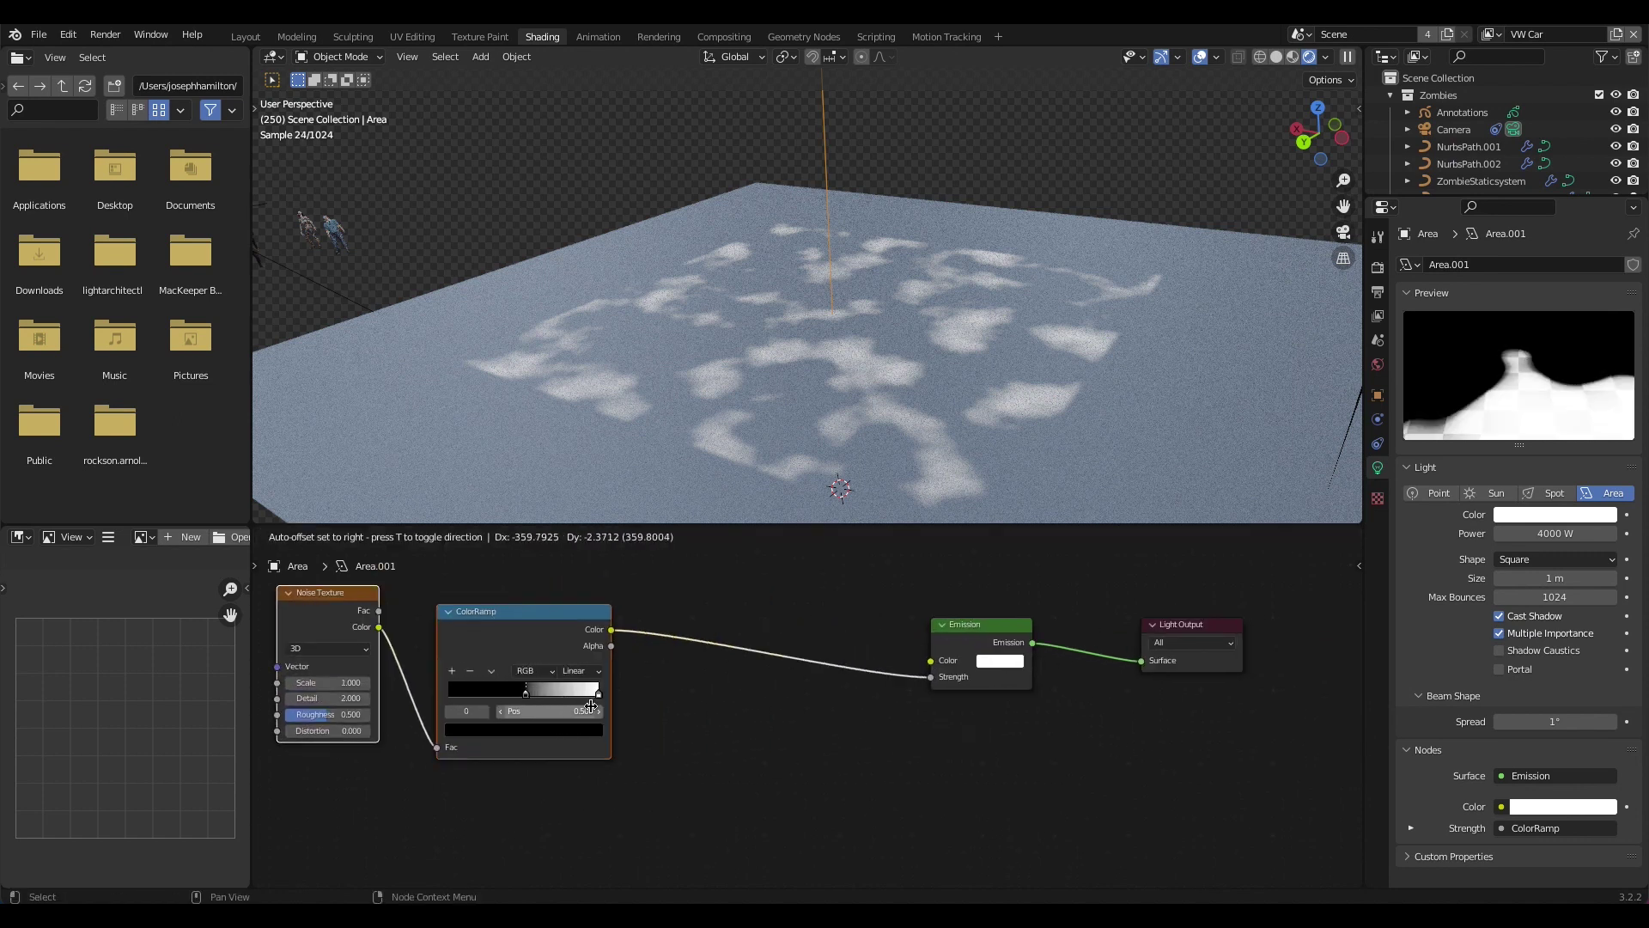
click(591, 706)
scroll(846, 665, left, 3)
scroll(766, 756, left, 1)
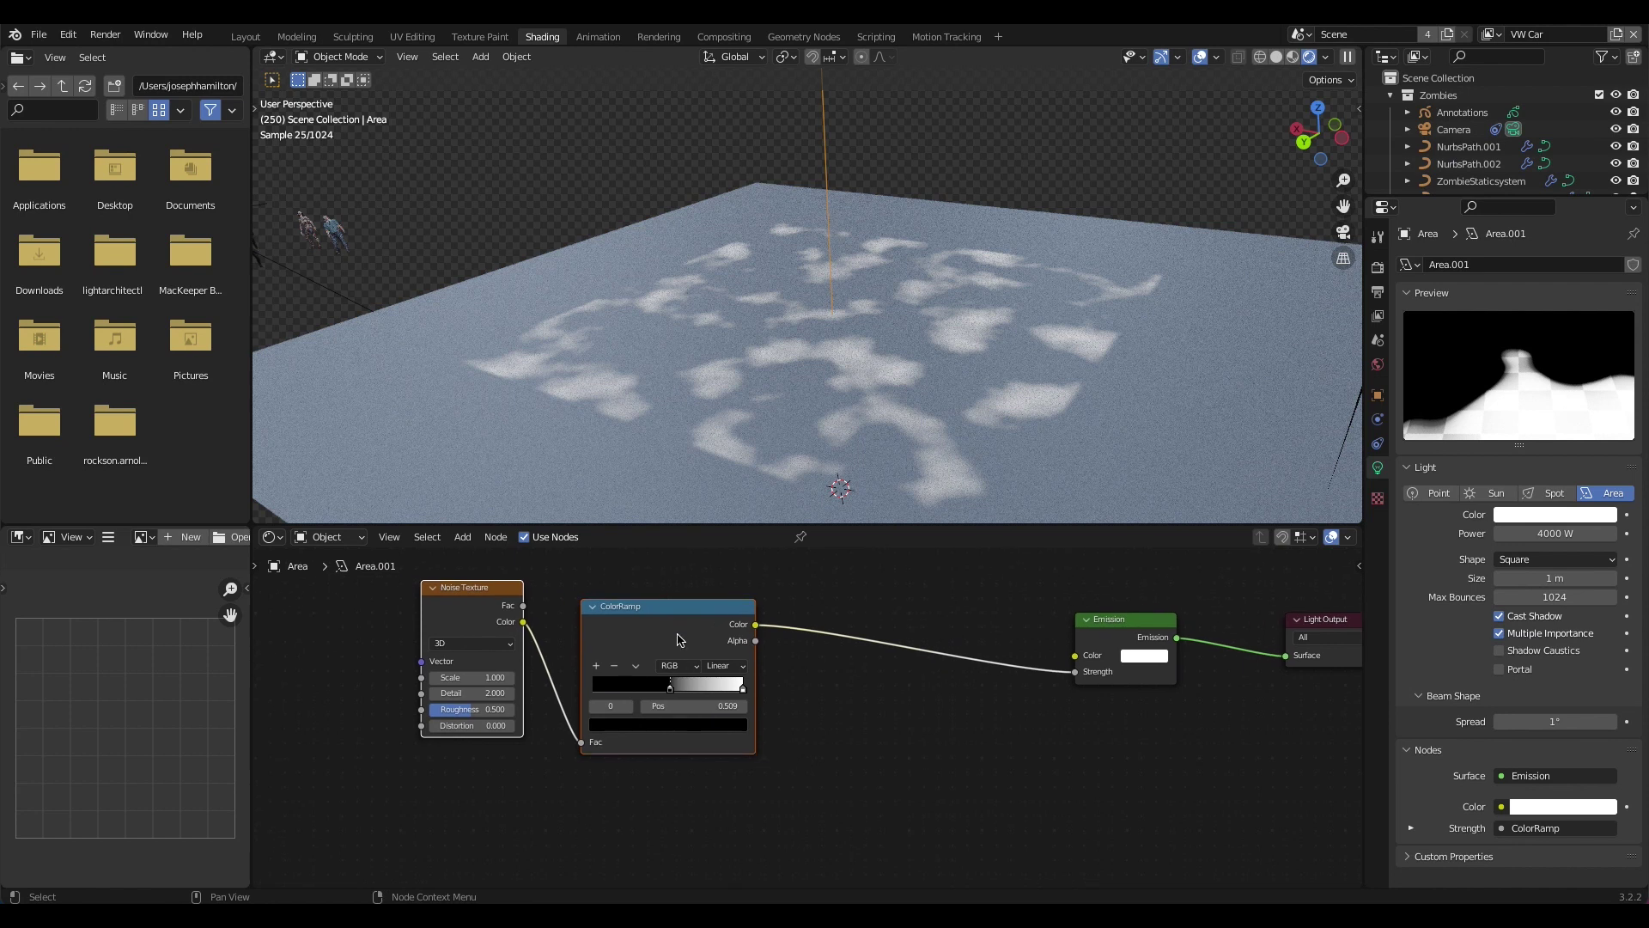
- Duplicate the linked Noise Texture and ColorRamp nodes and place the copies below the originals
scroll(692, 669, left, 1)
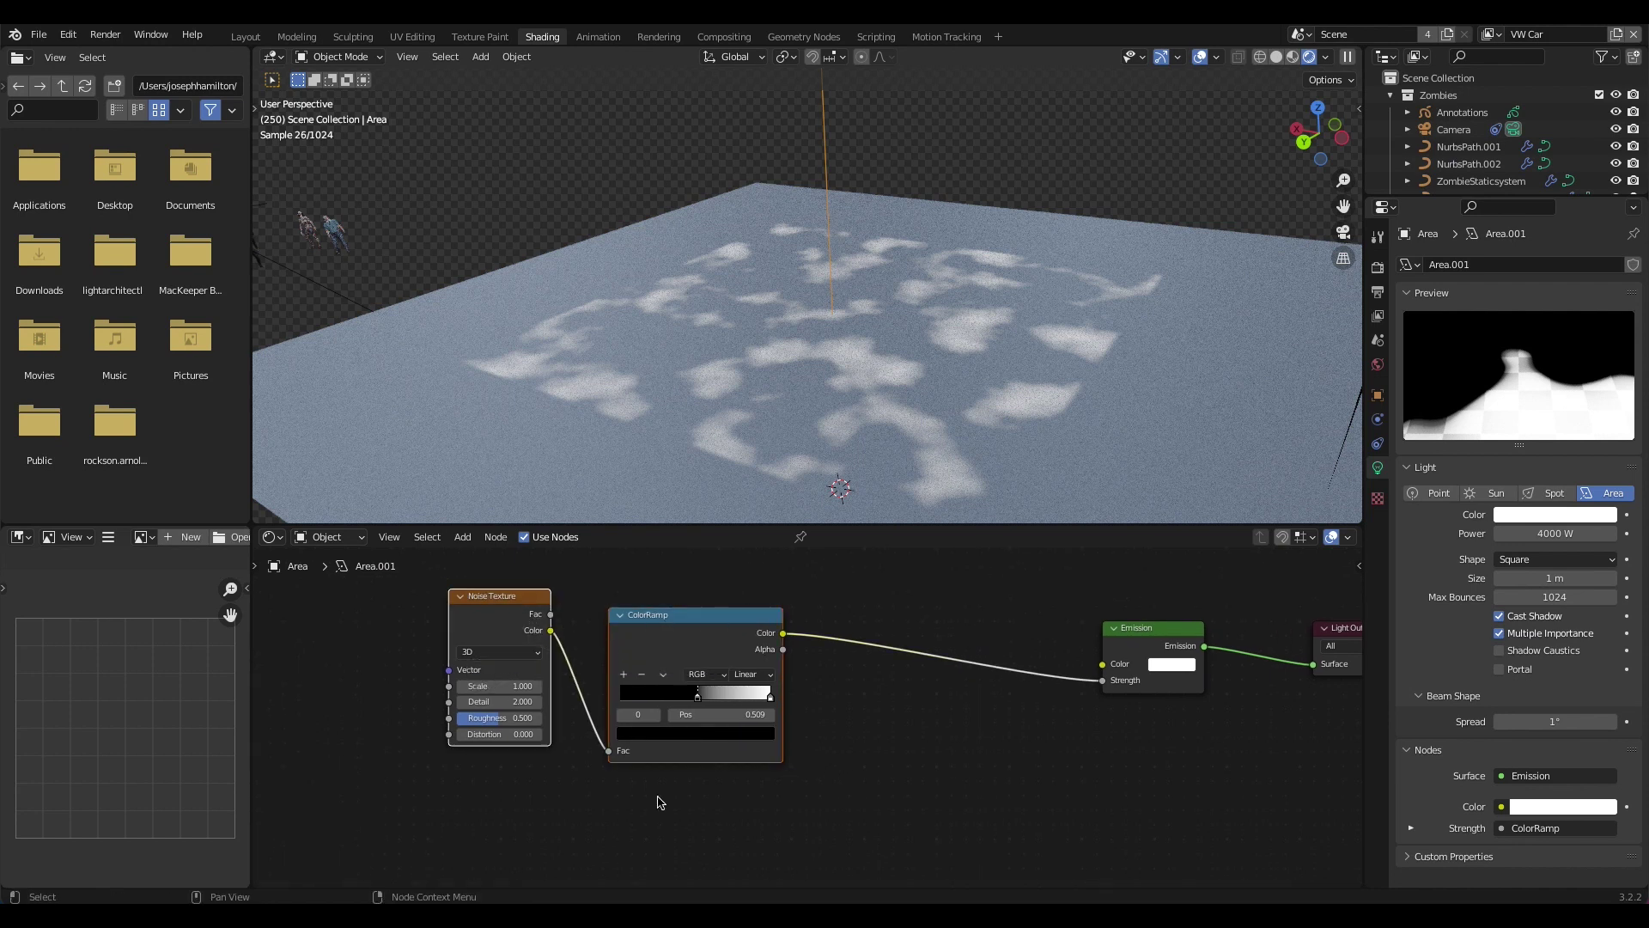
key(shift+d)
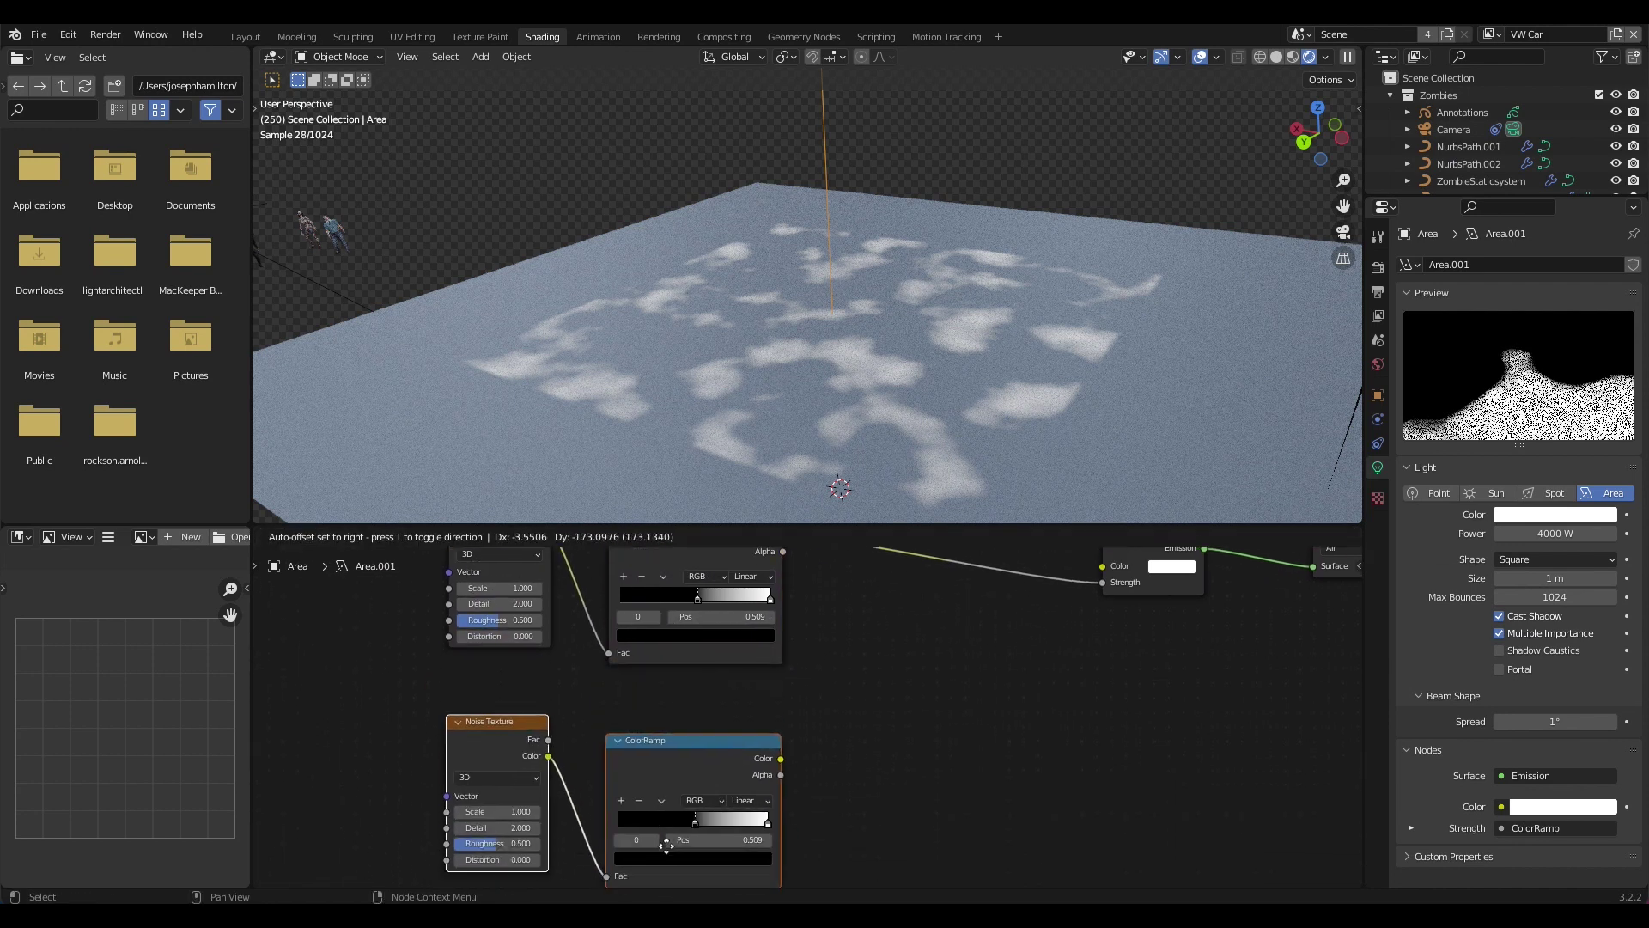
click(663, 798)
- Insert a MixRGB node between the original ColorRamp and Emission, linking the duplicated ColorRamp to Color2 with Fac at 1
scroll(773, 785, down, 2)
key(shift+a)
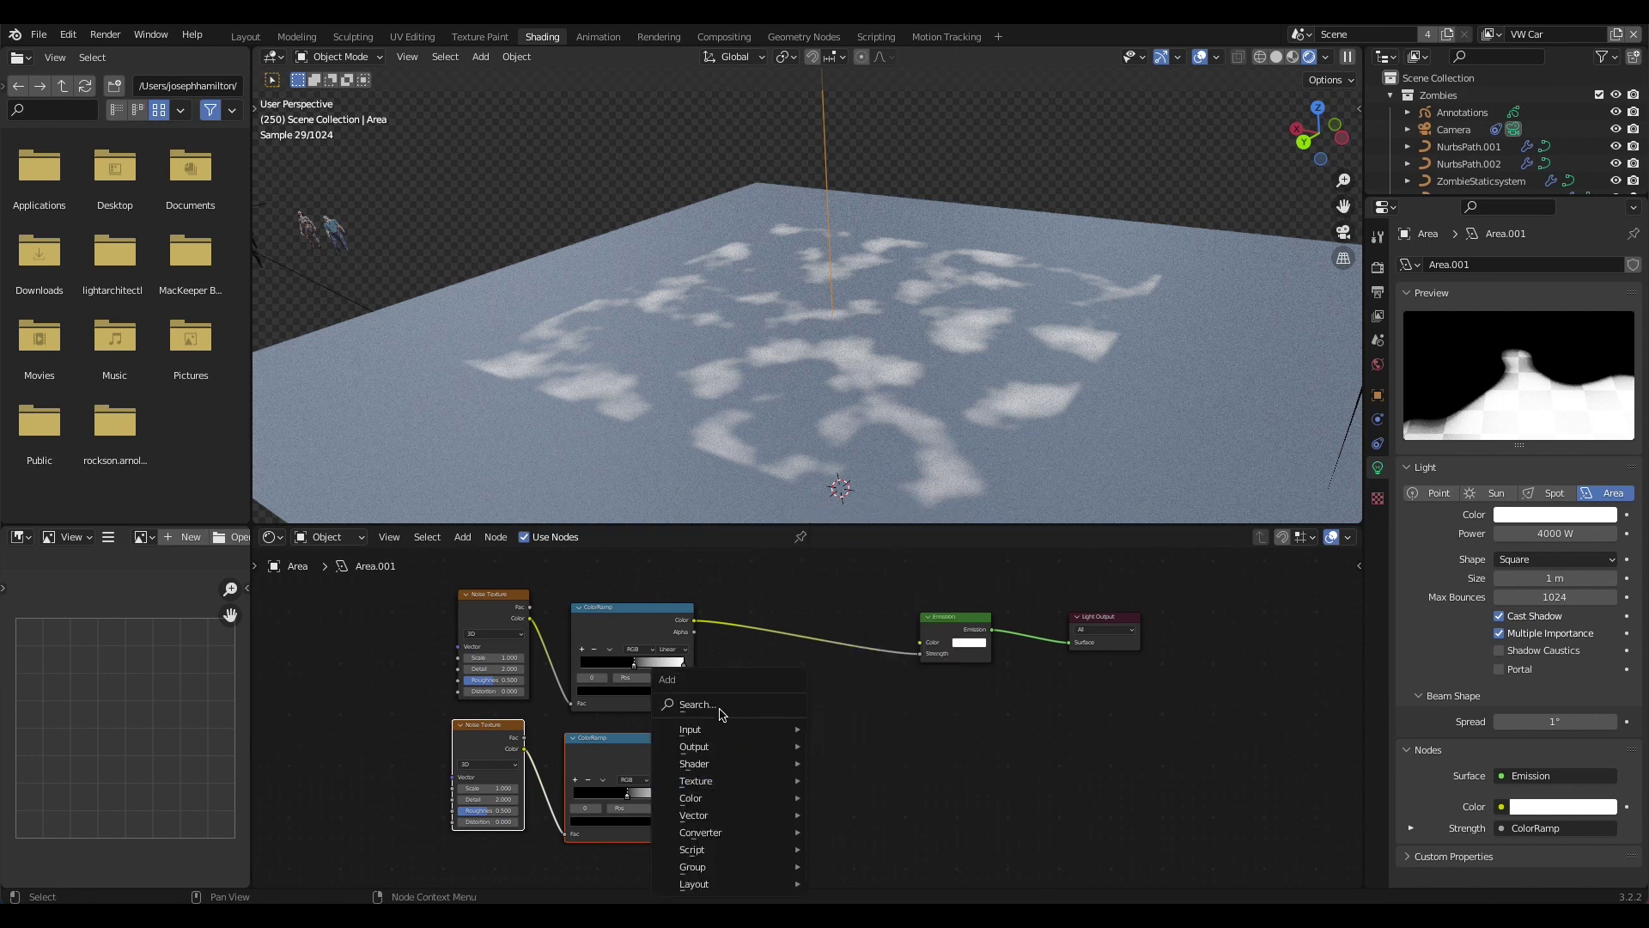
text(mi)
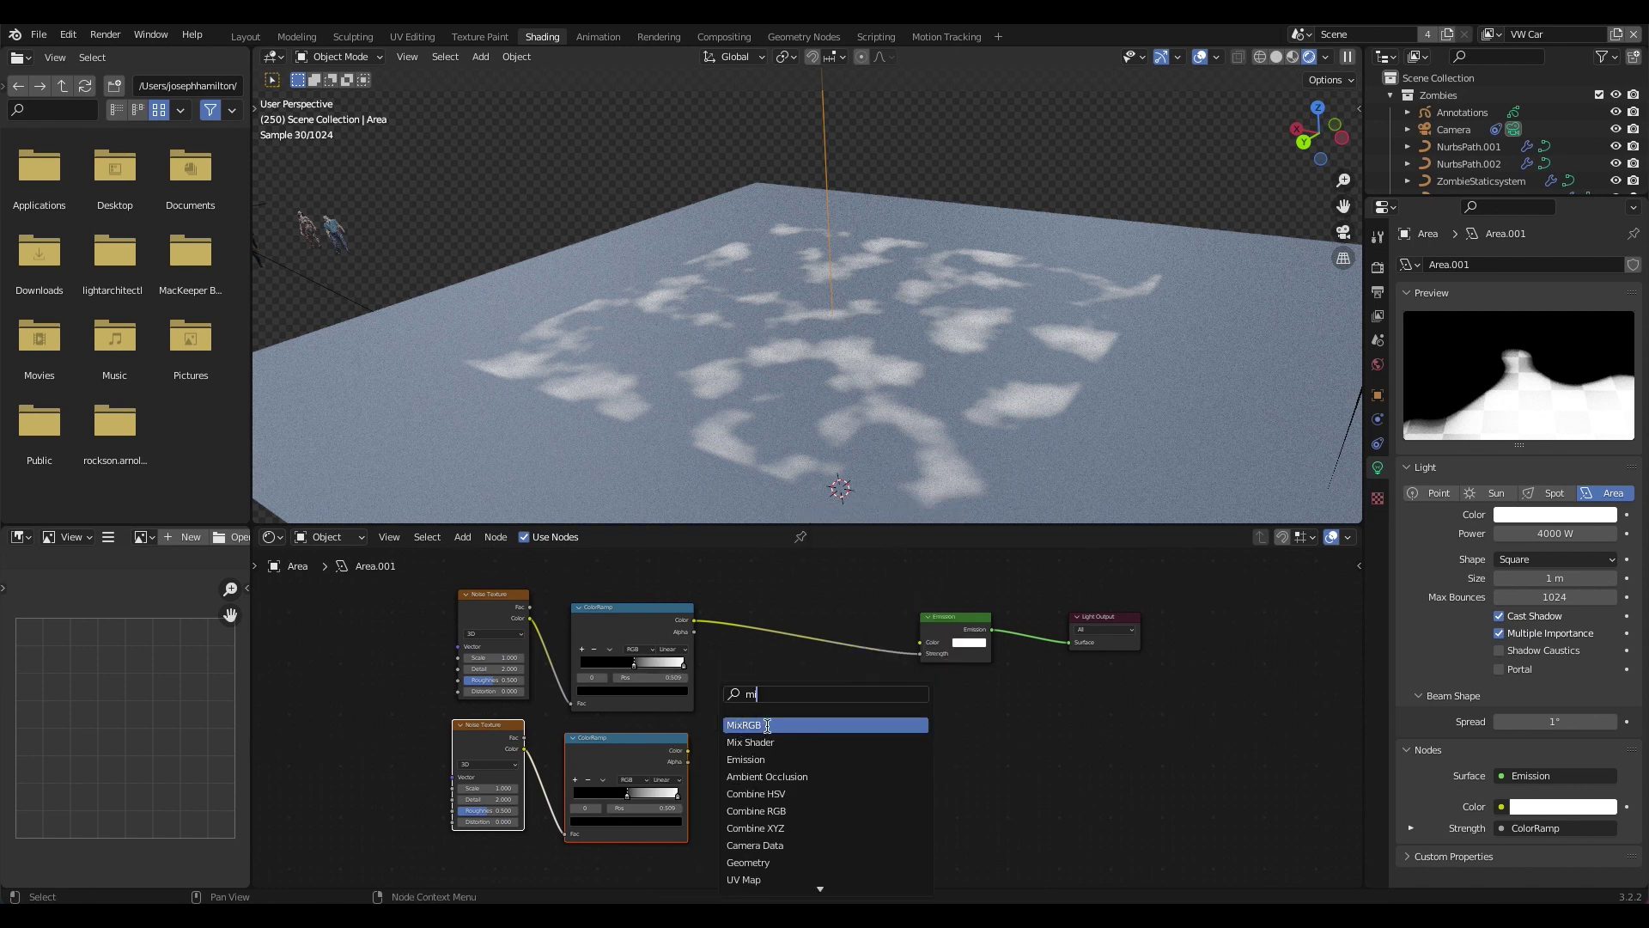
click(767, 724)
click(855, 644)
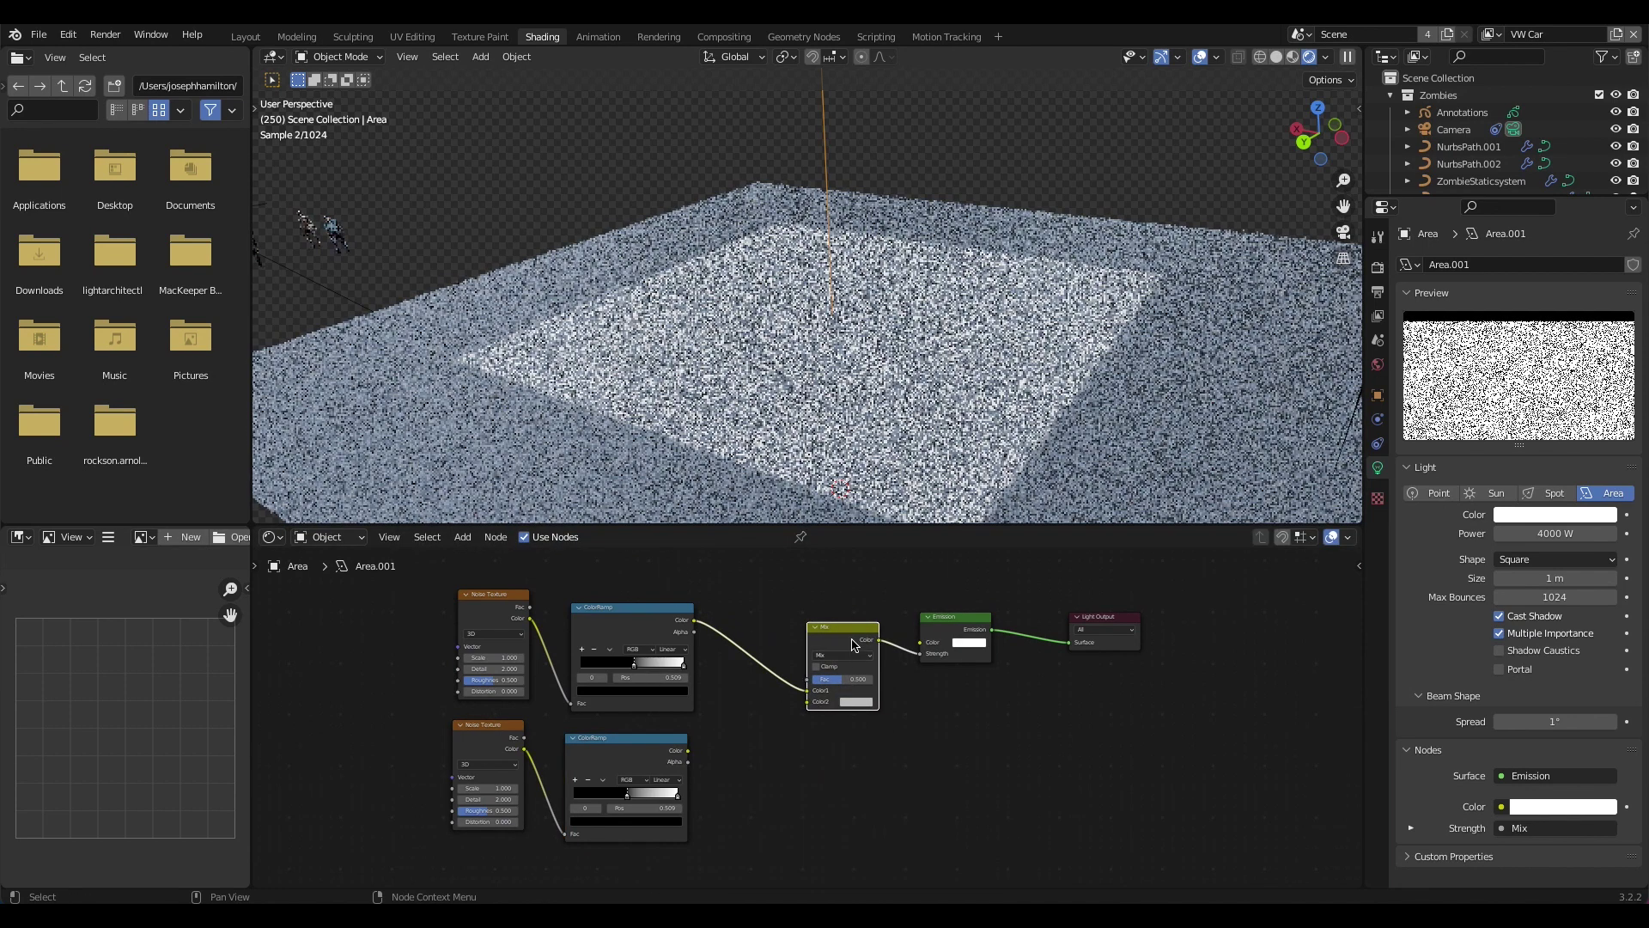
drag(688, 750, 885, 683)
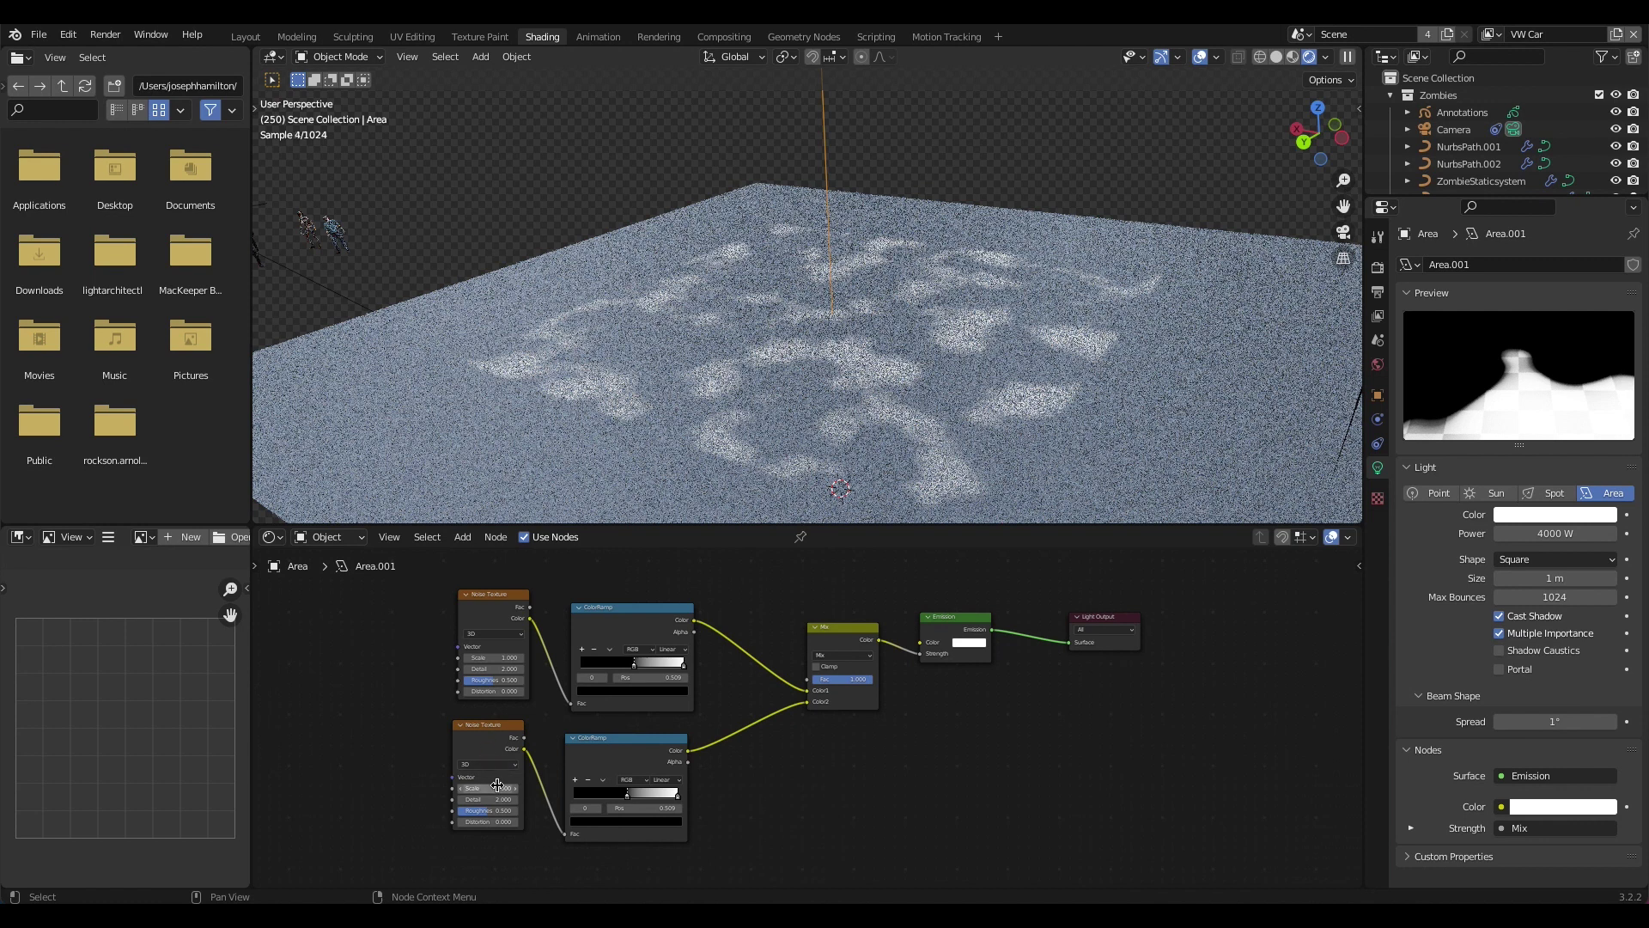
- Set the duplicated Noise Texture's scale to 8 and its distortion to 1
scroll(507, 794, up, 3)
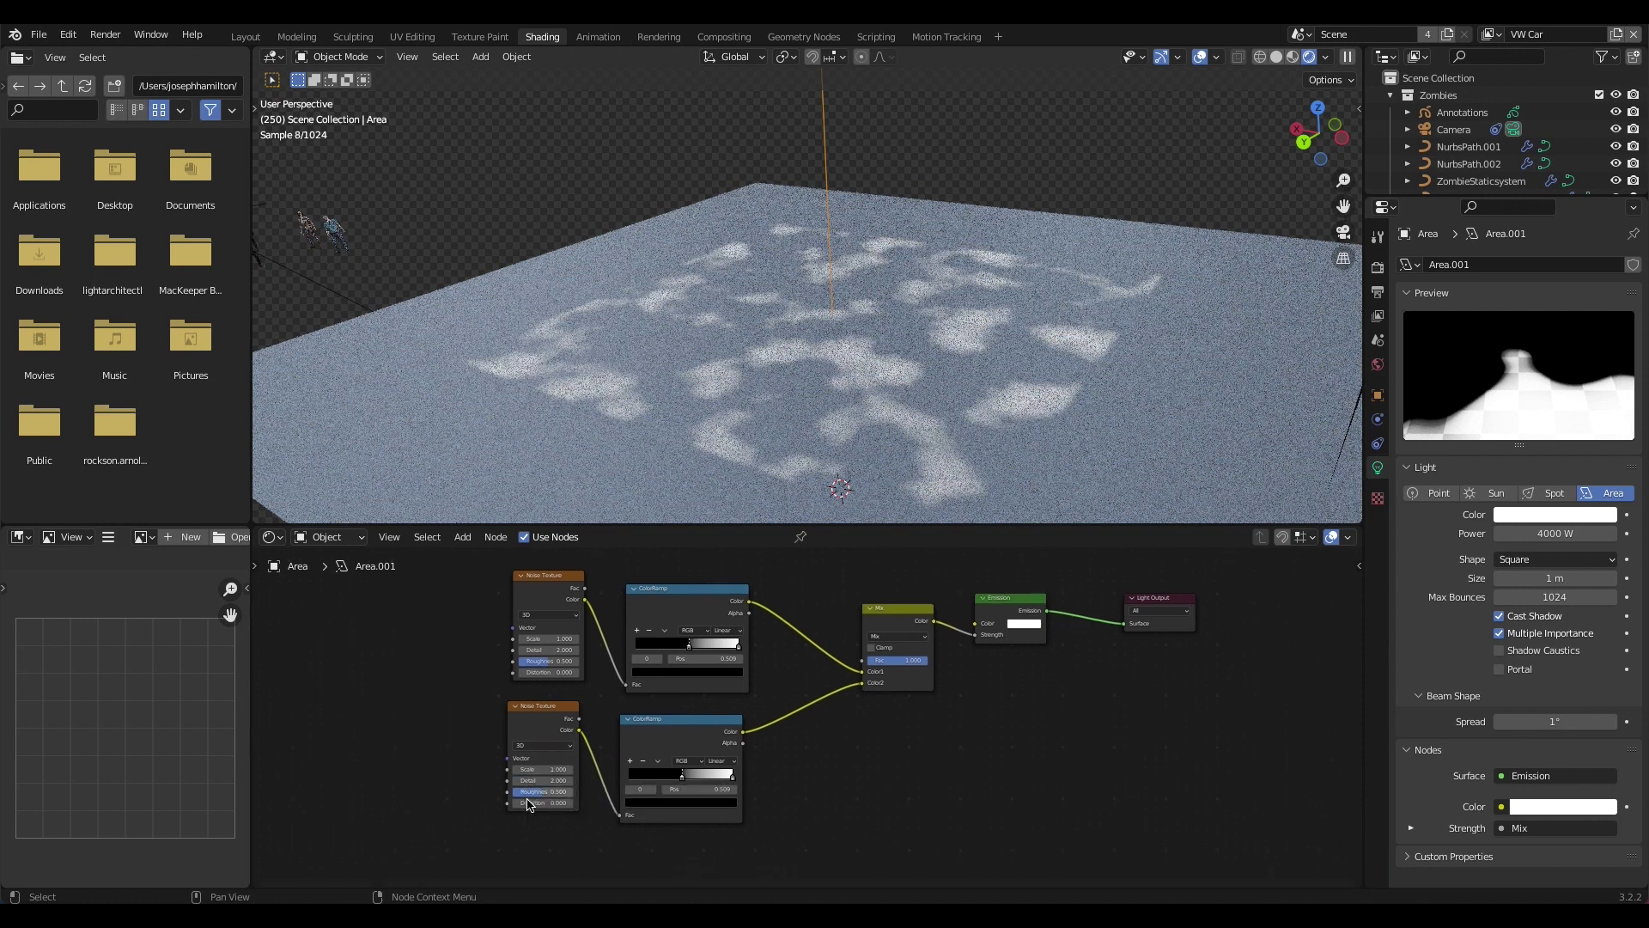
click(629, 744)
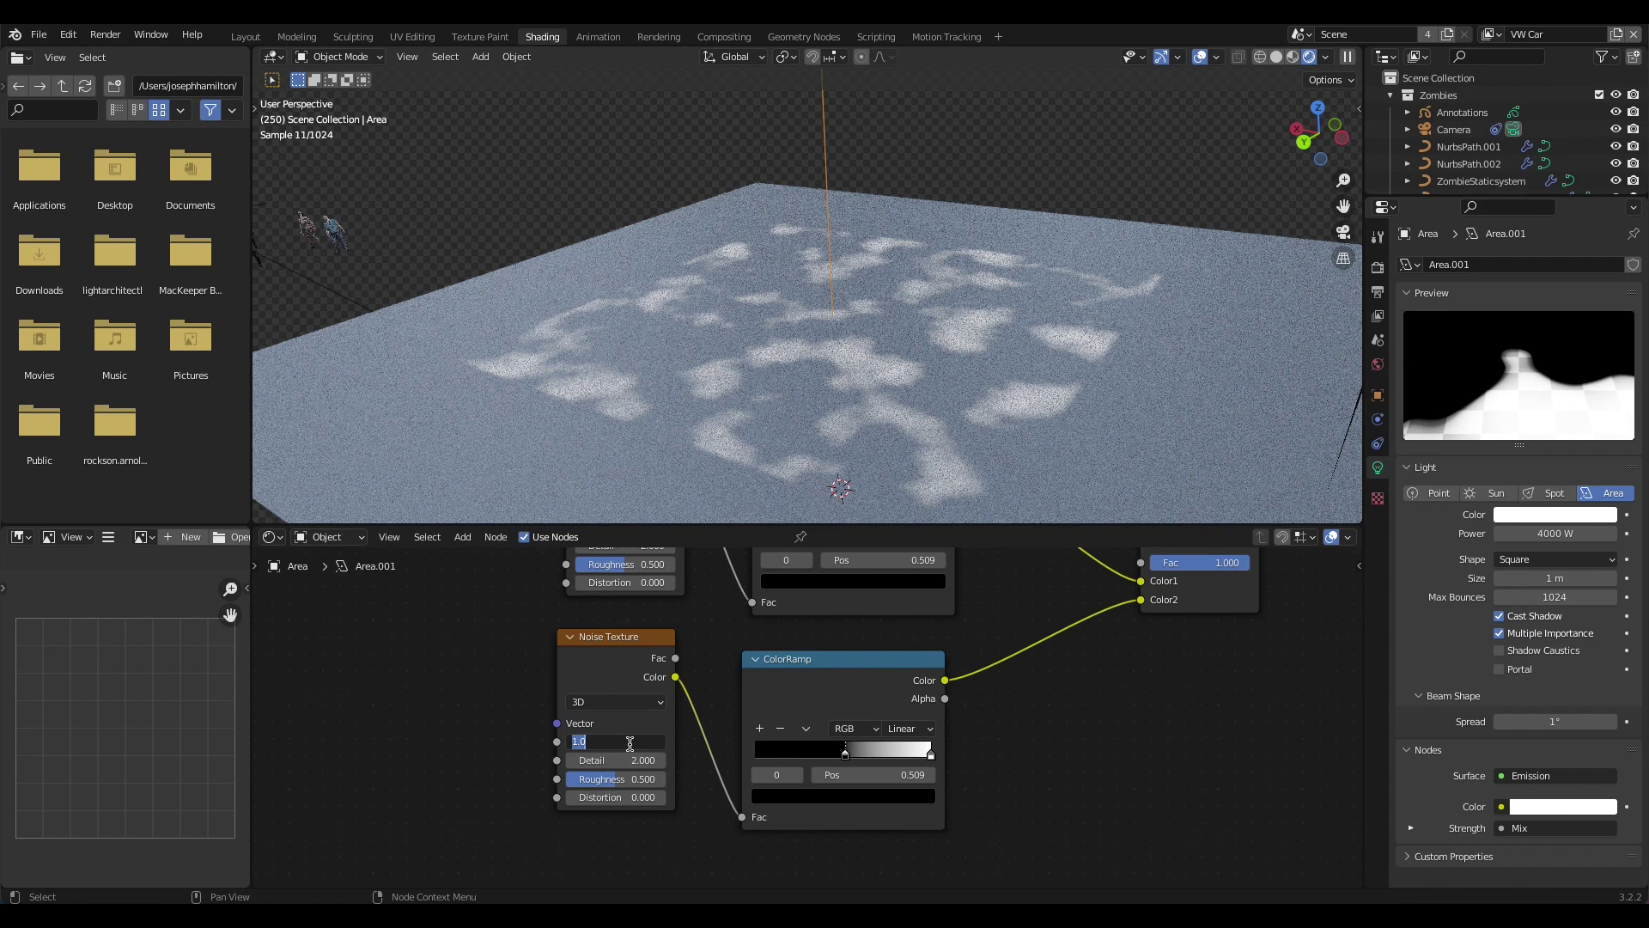
key(Return)
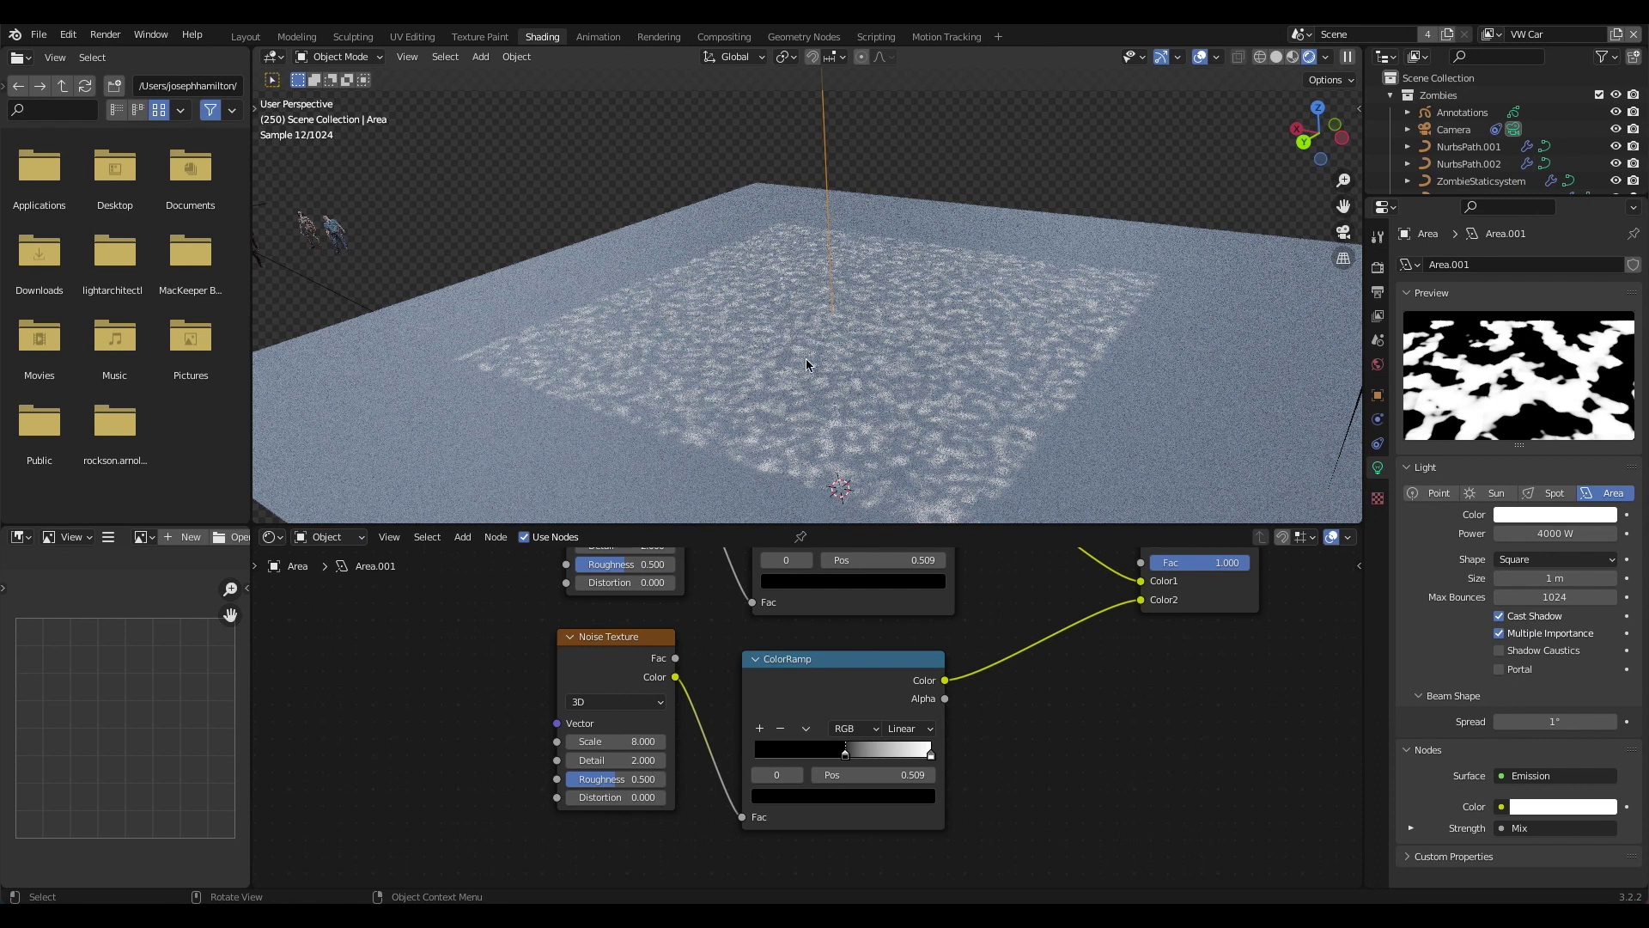
click(606, 797)
text(1)
key(Return)
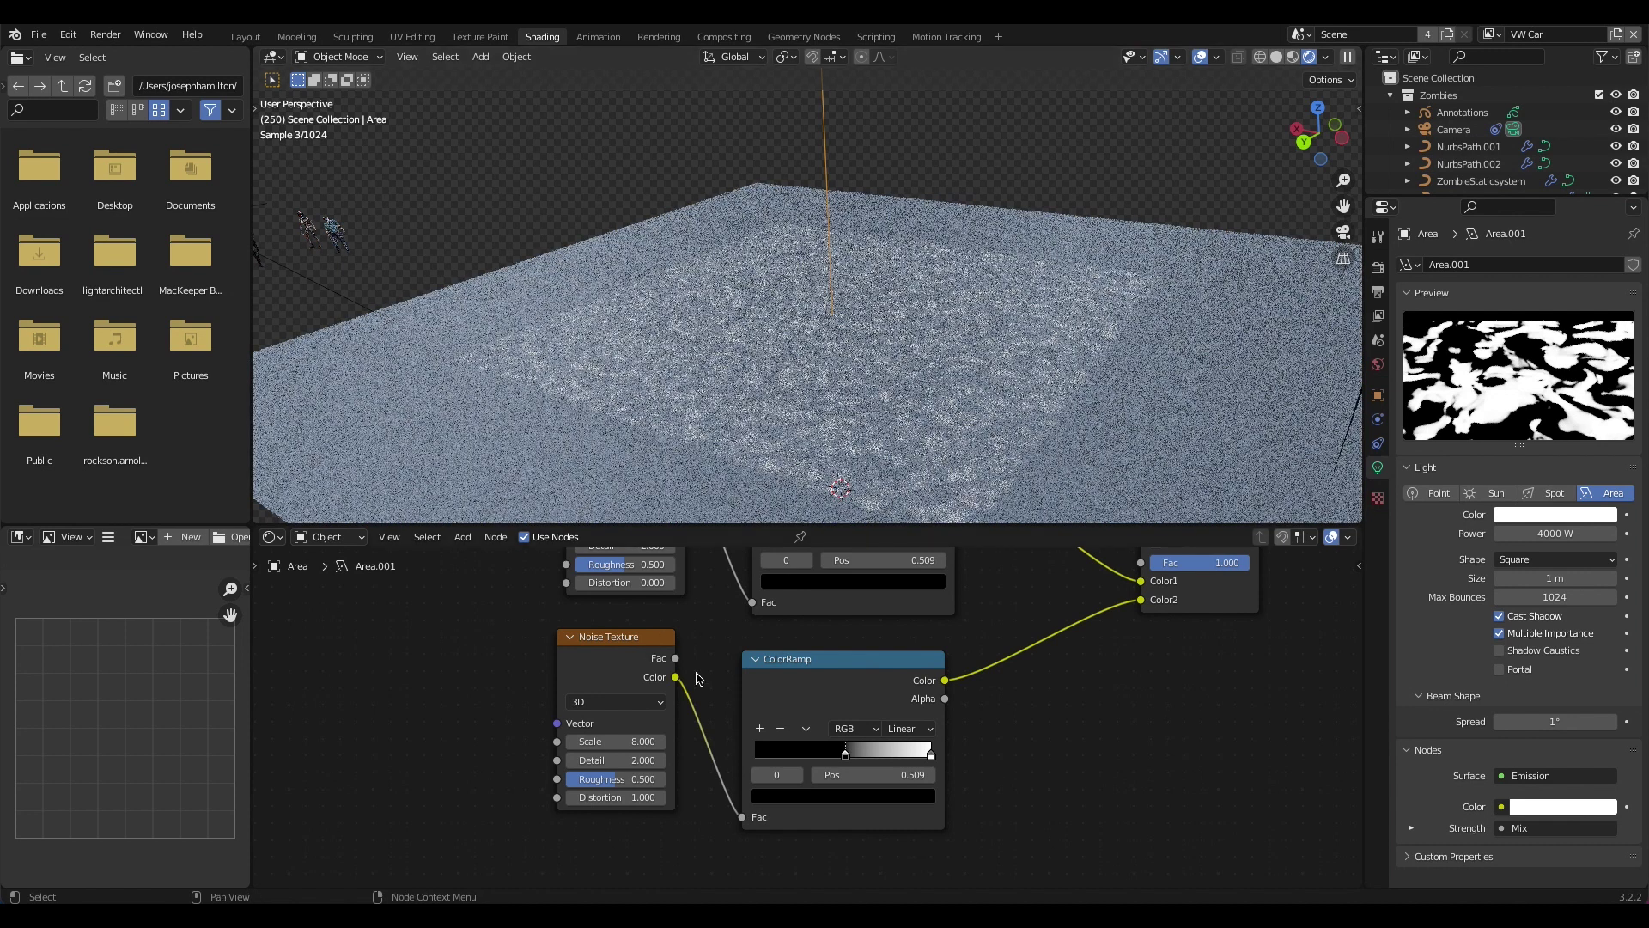
- Change the Mix node's blending mode to Subtract and enable Clamp
scroll(585, 719, down, 2)
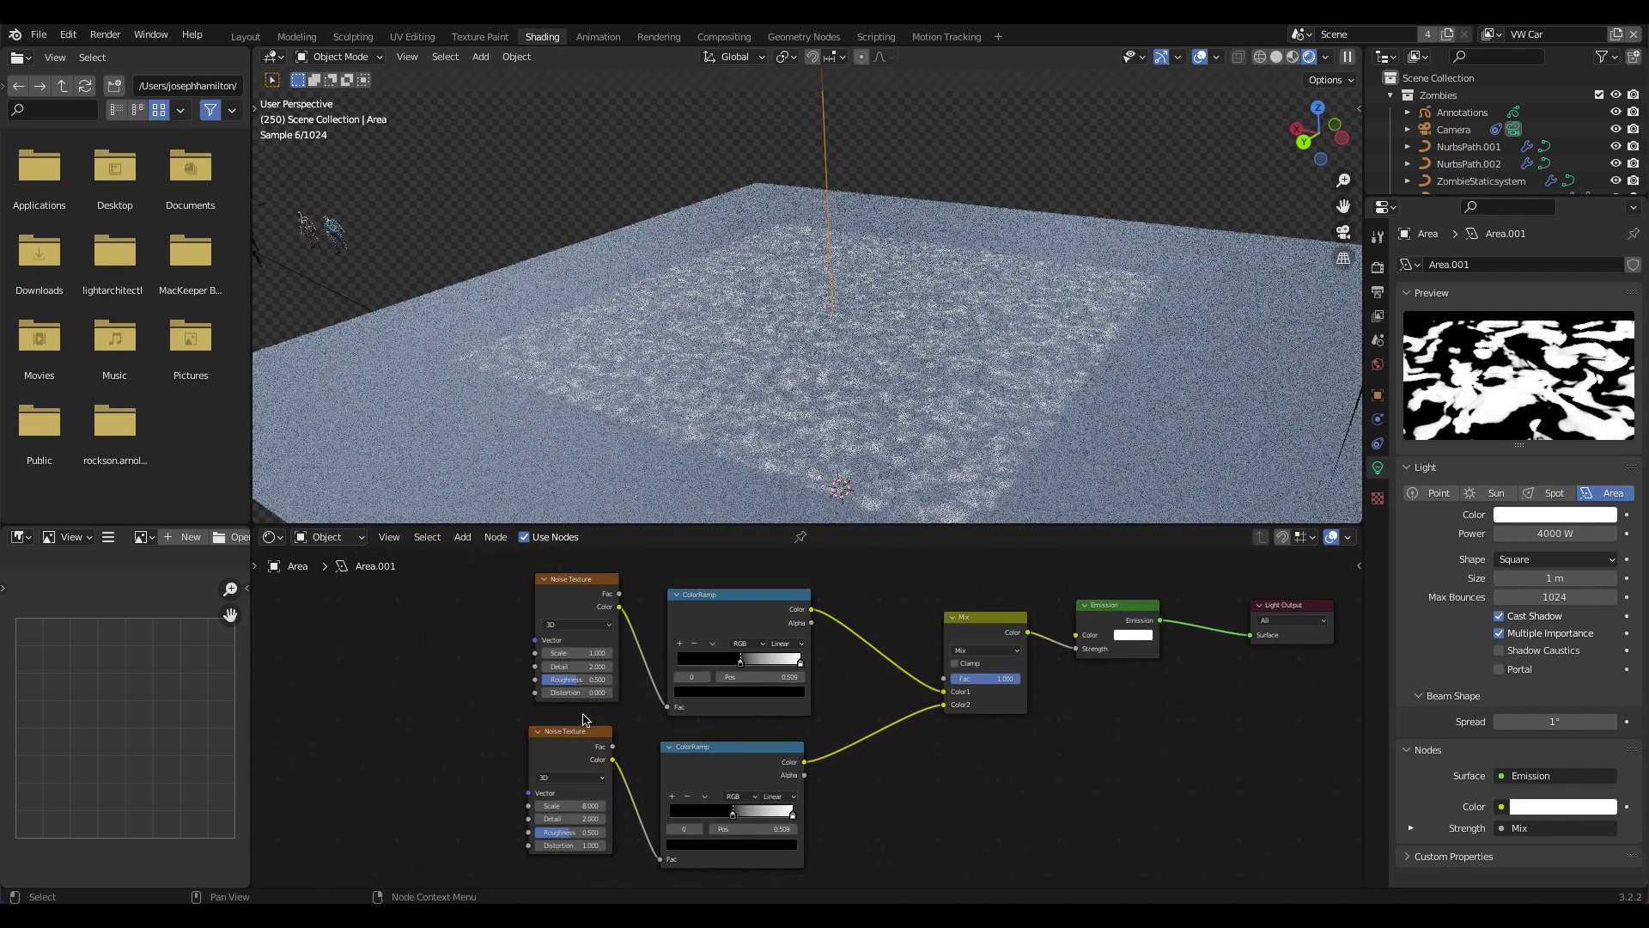
click(984, 635)
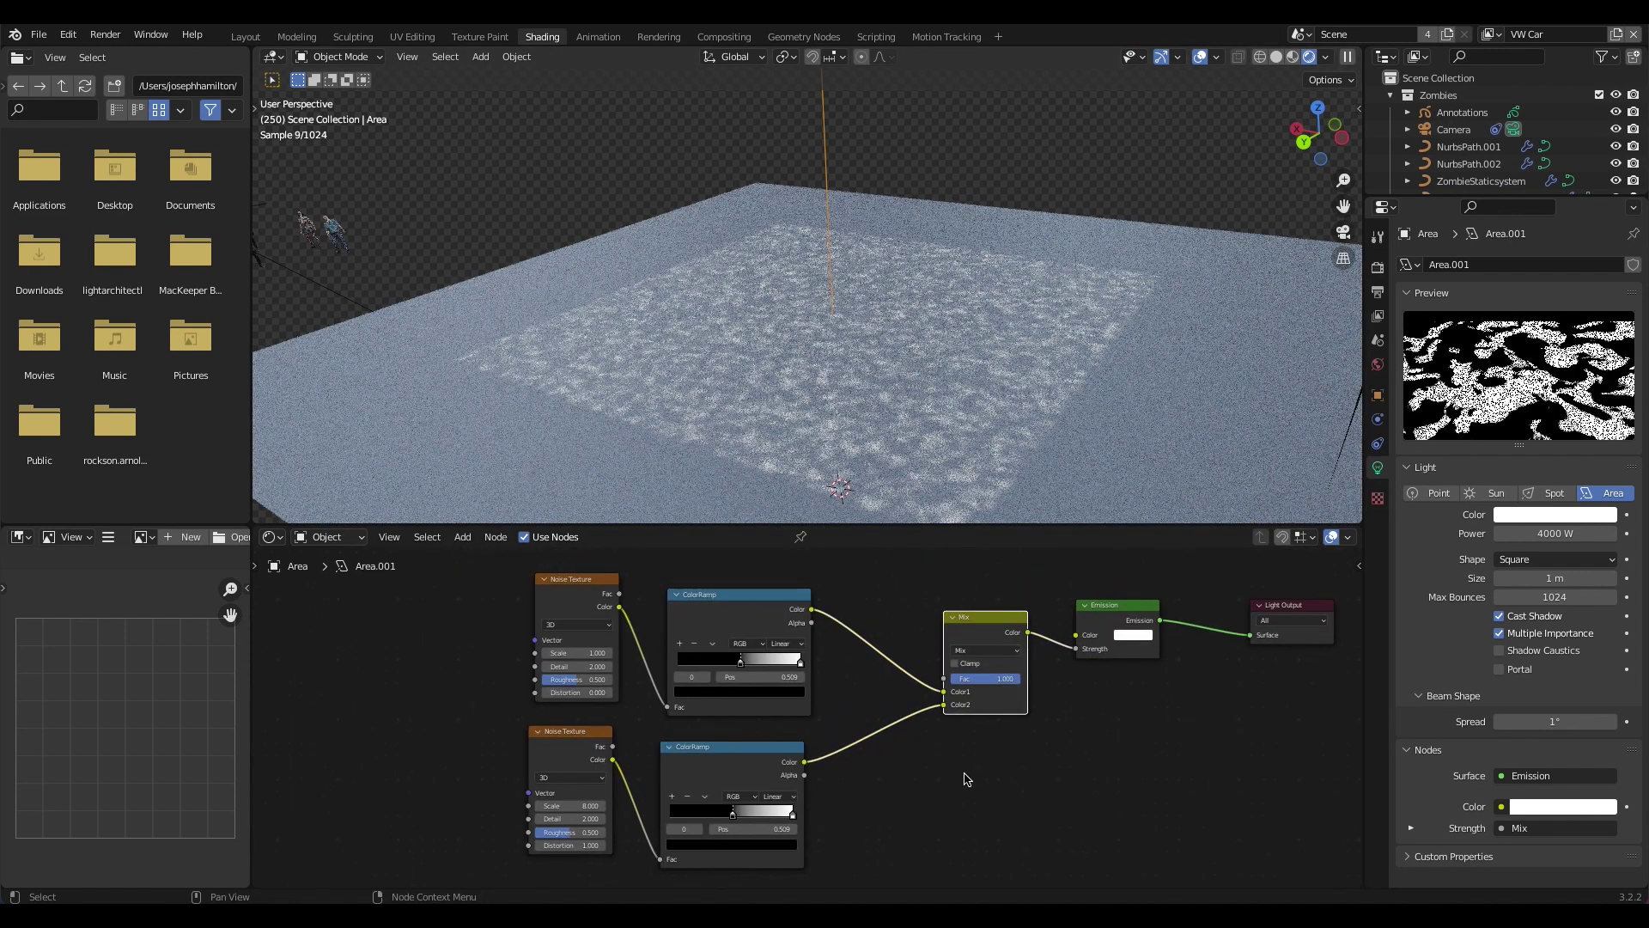
click(985, 653)
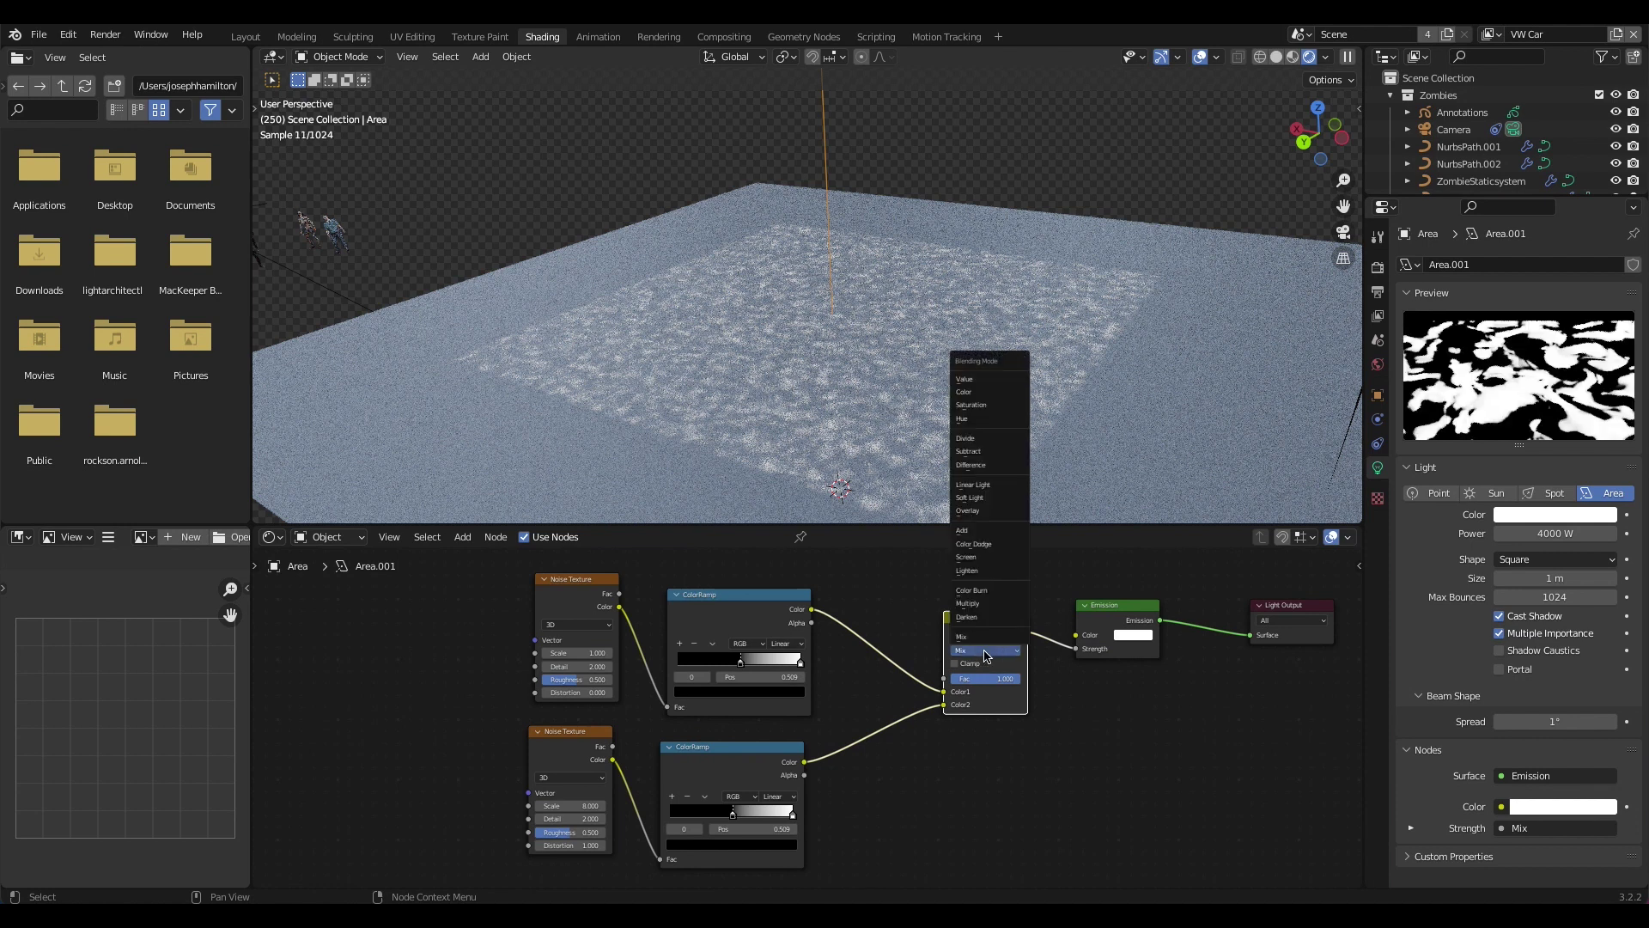
click(969, 453)
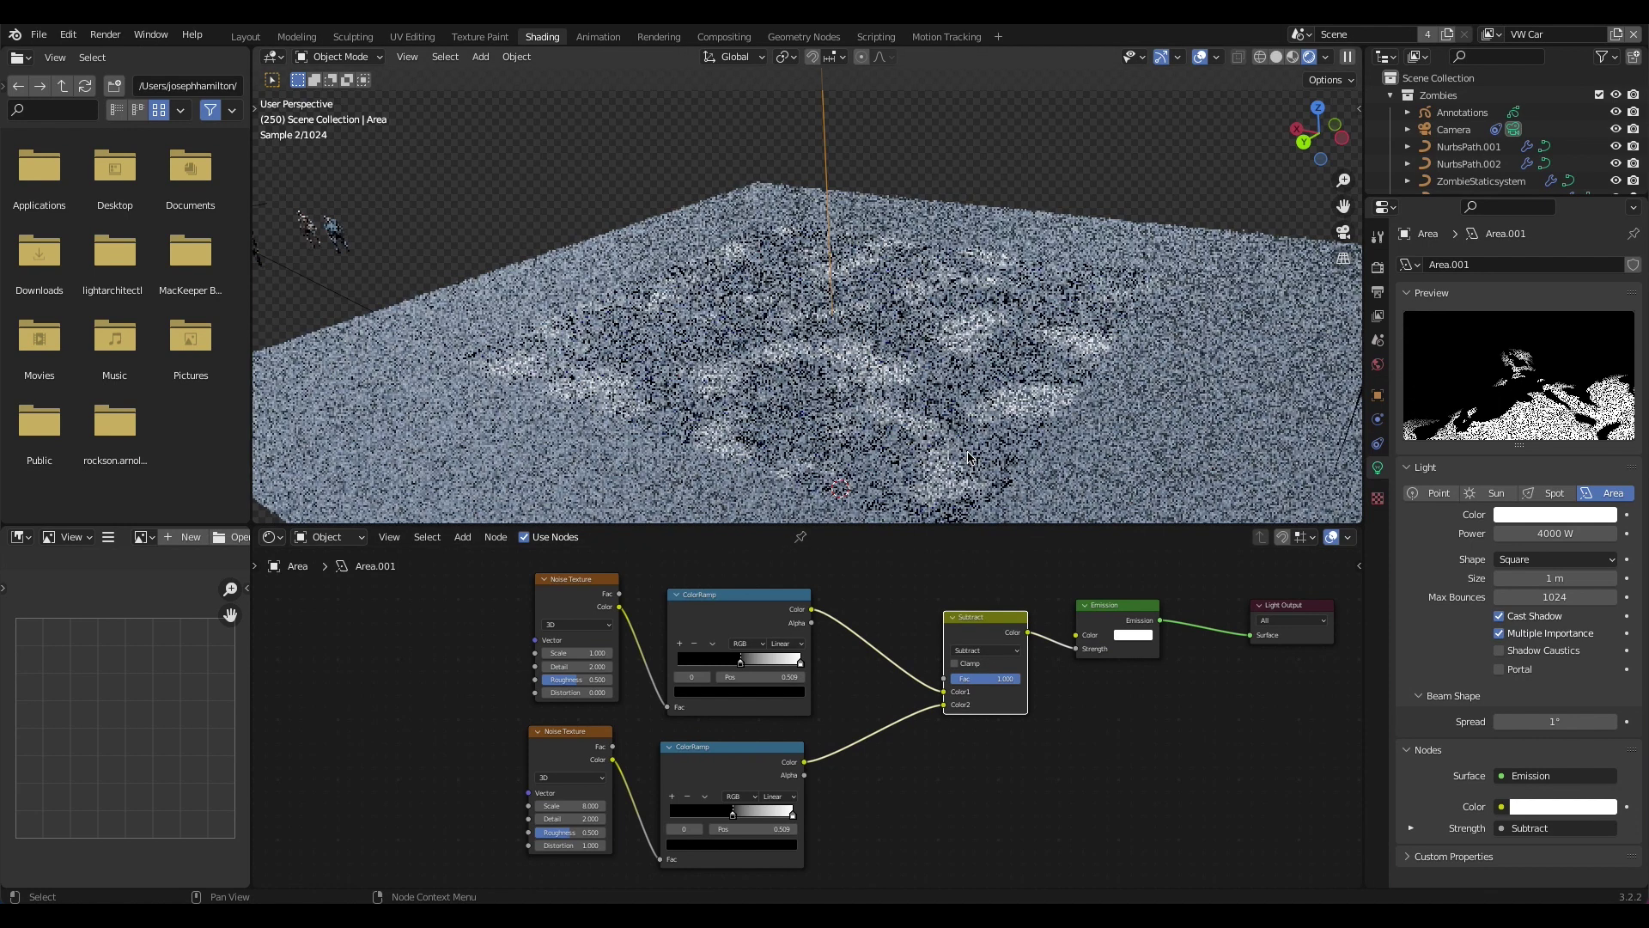
click(956, 665)
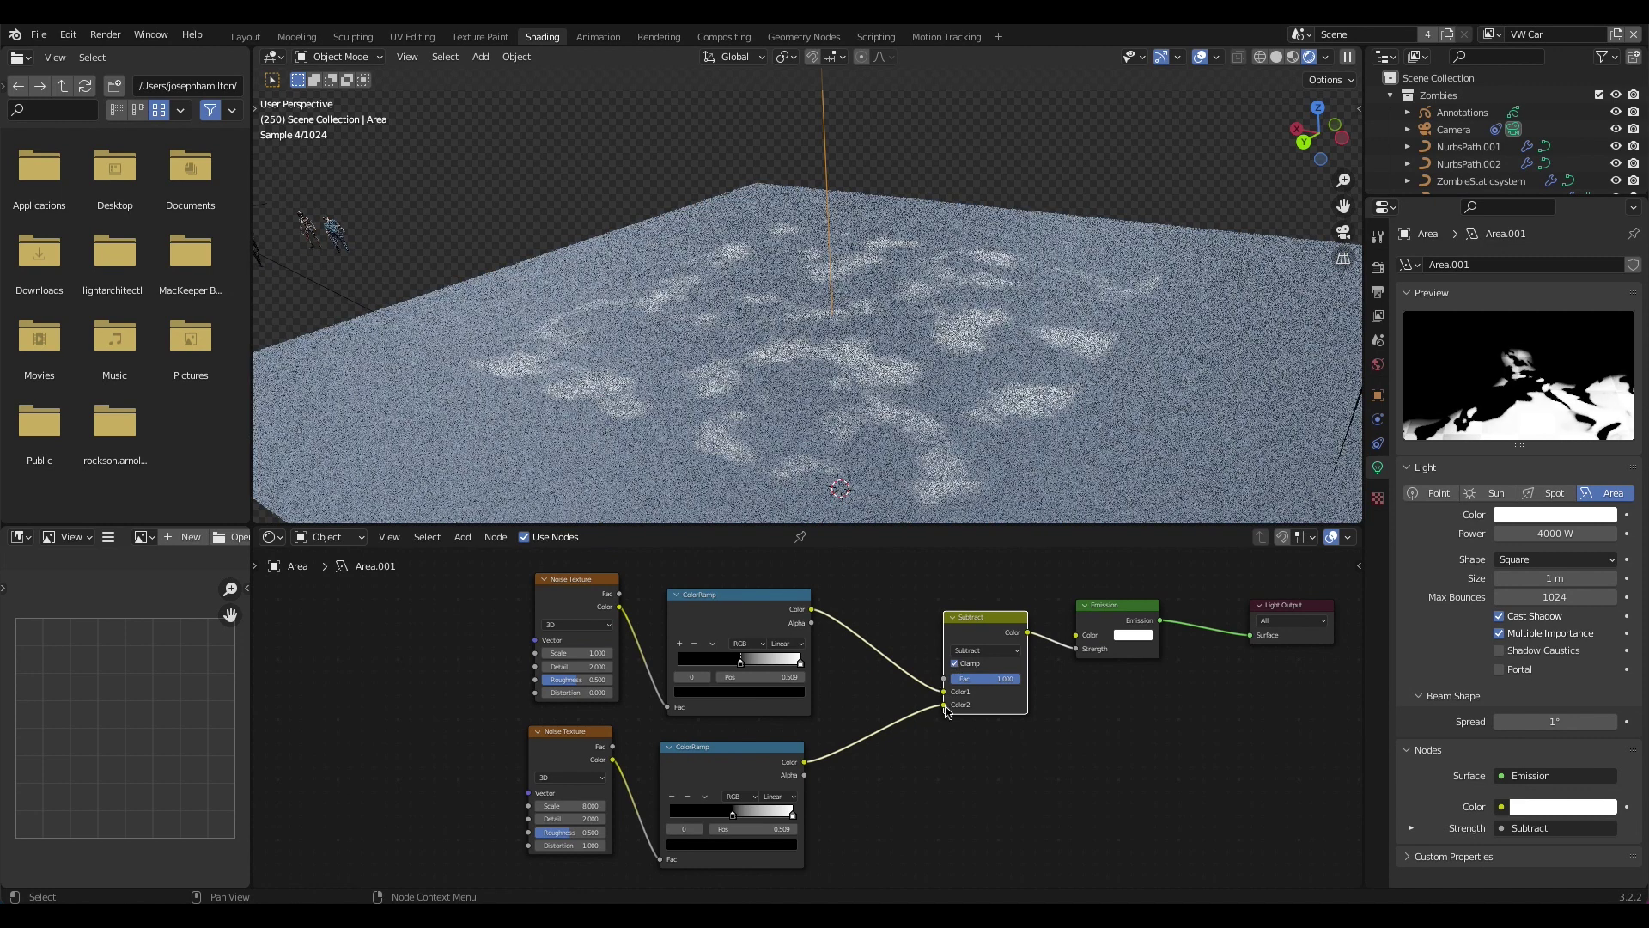
- Swap the Subtract node's two color inputs and move the black stops to 0.436 on the upper ColorRamp and 0.455 on the lower one
drag(945, 704, 945, 693)
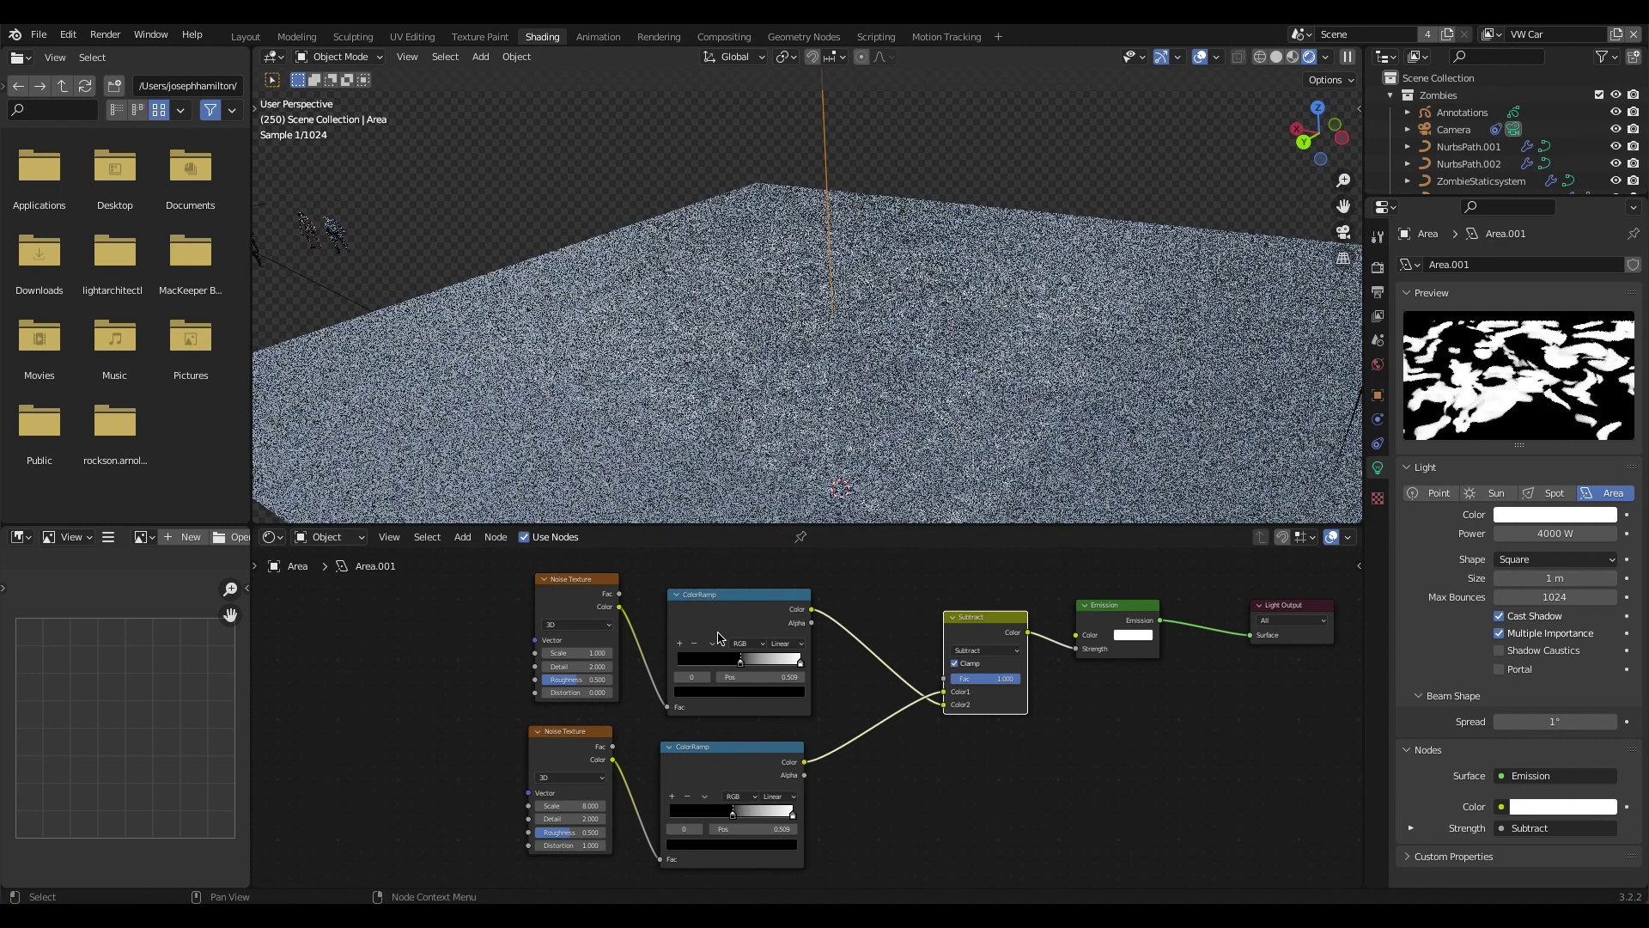
drag(767, 559, 604, 625)
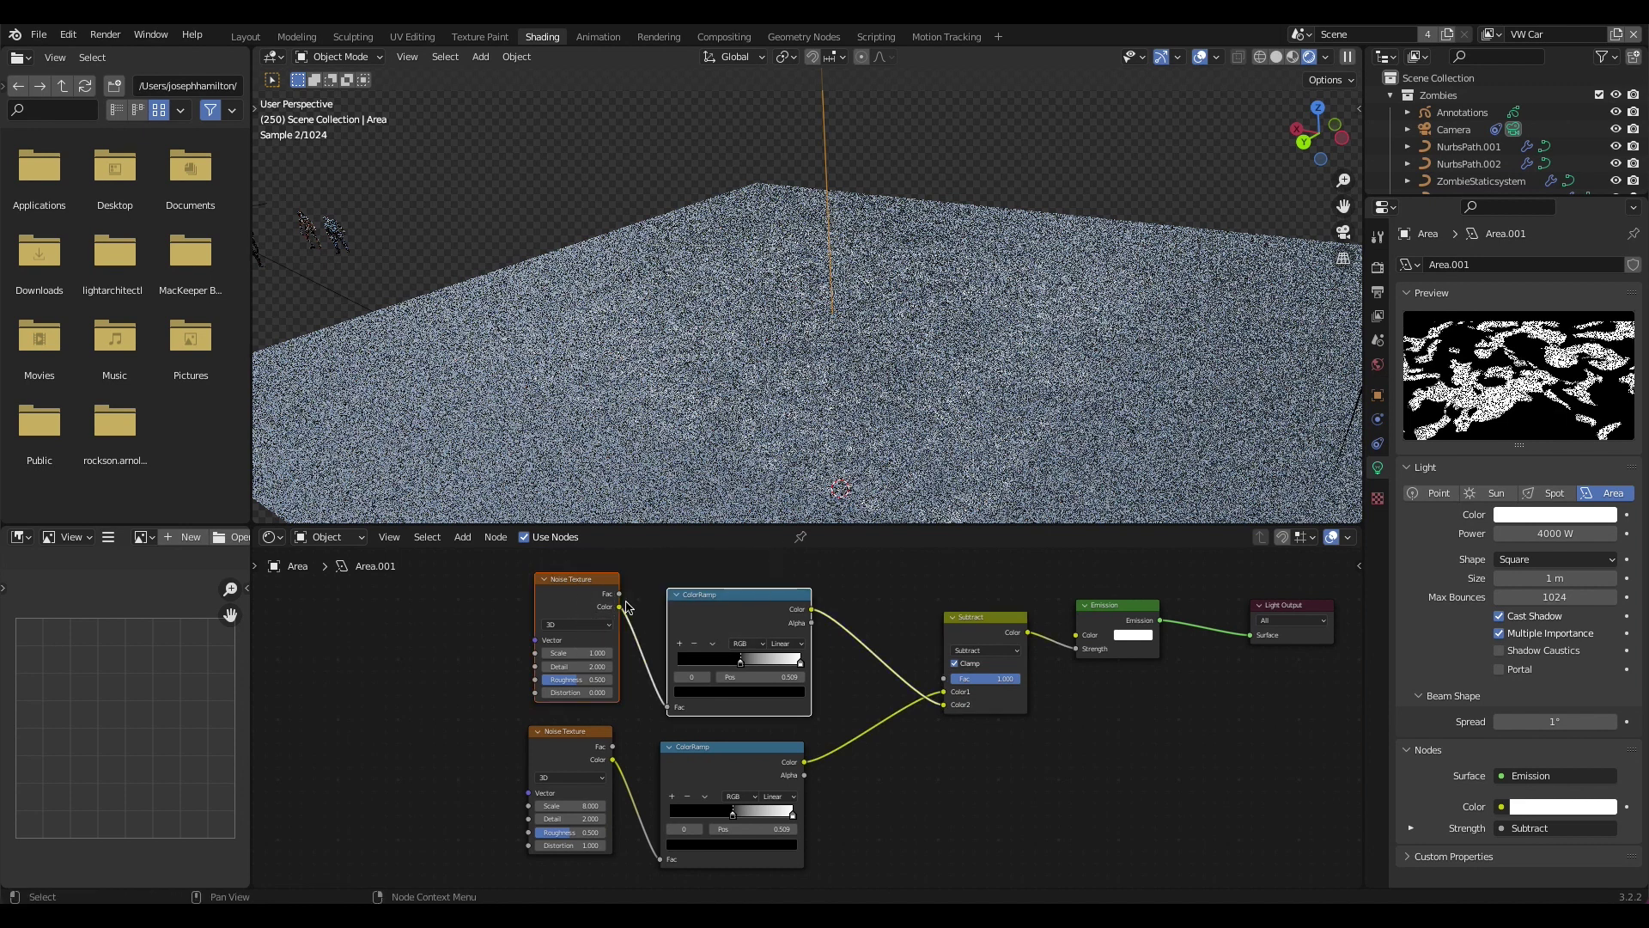
drag(740, 661, 732, 664)
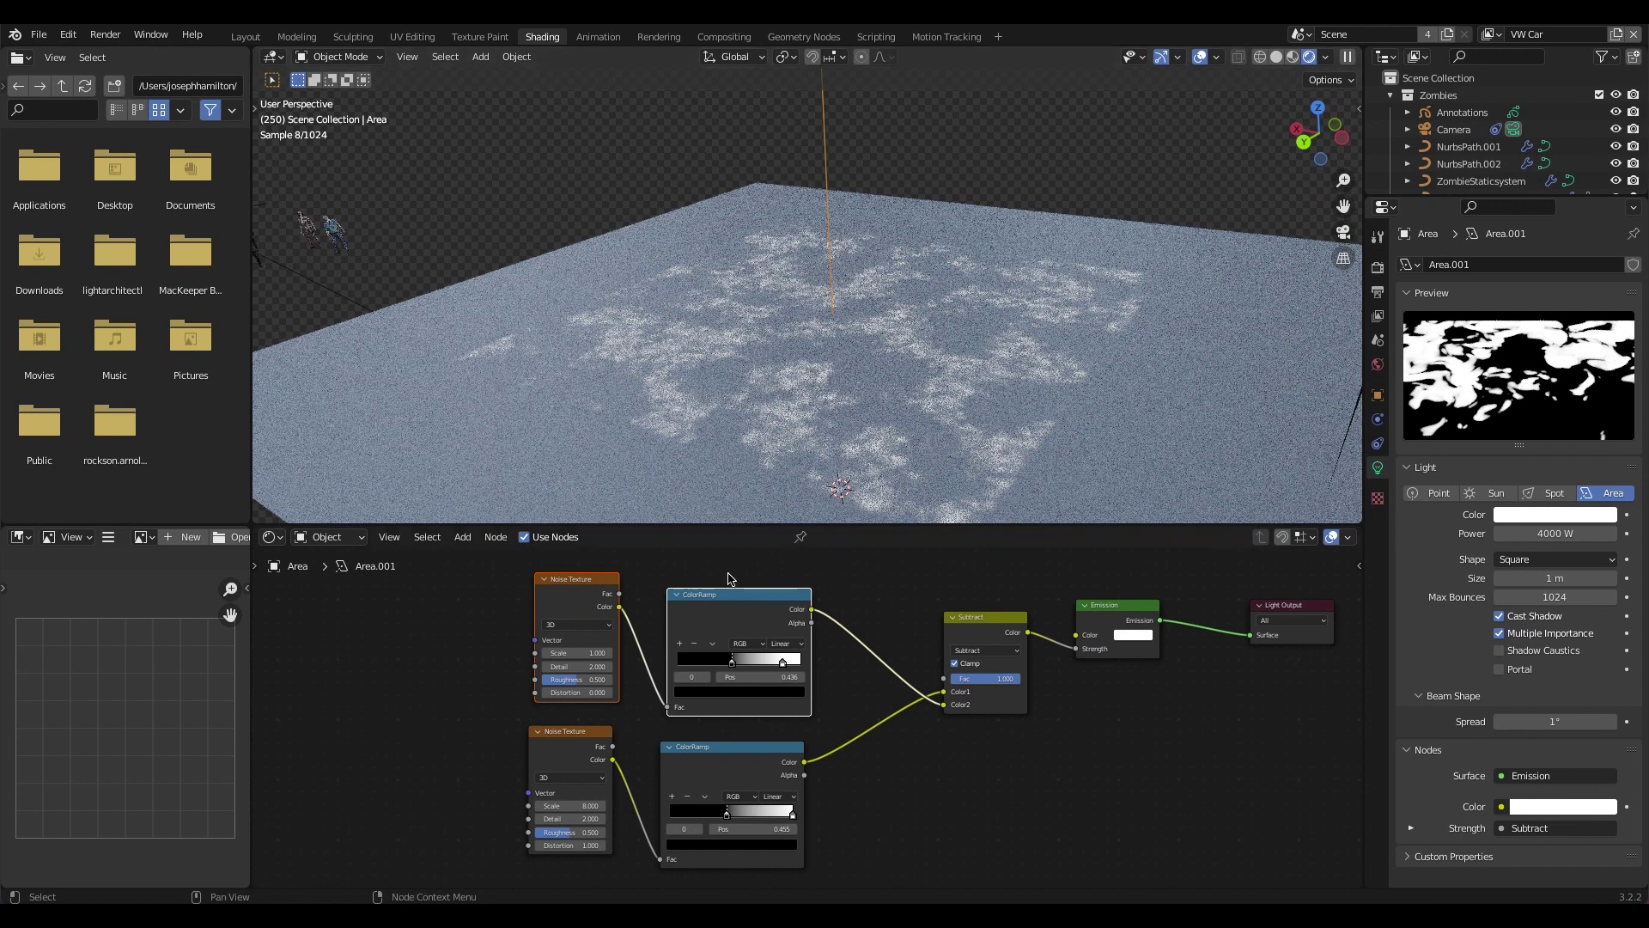
drag(475, 767, 817, 809)
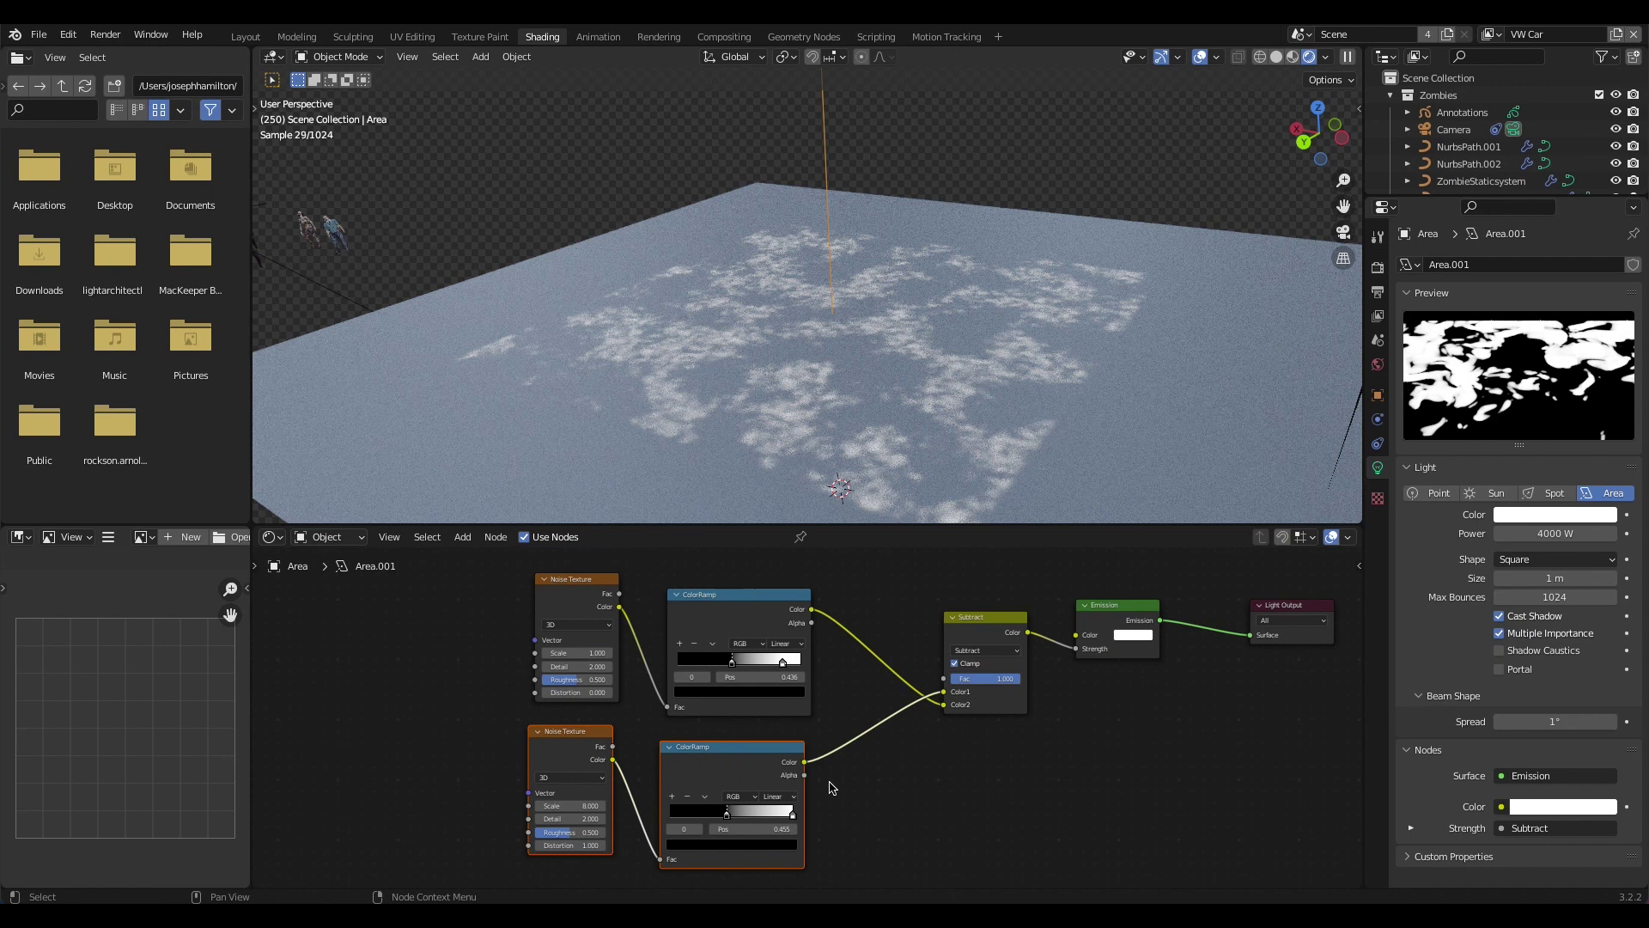
drag(477, 595, 832, 661)
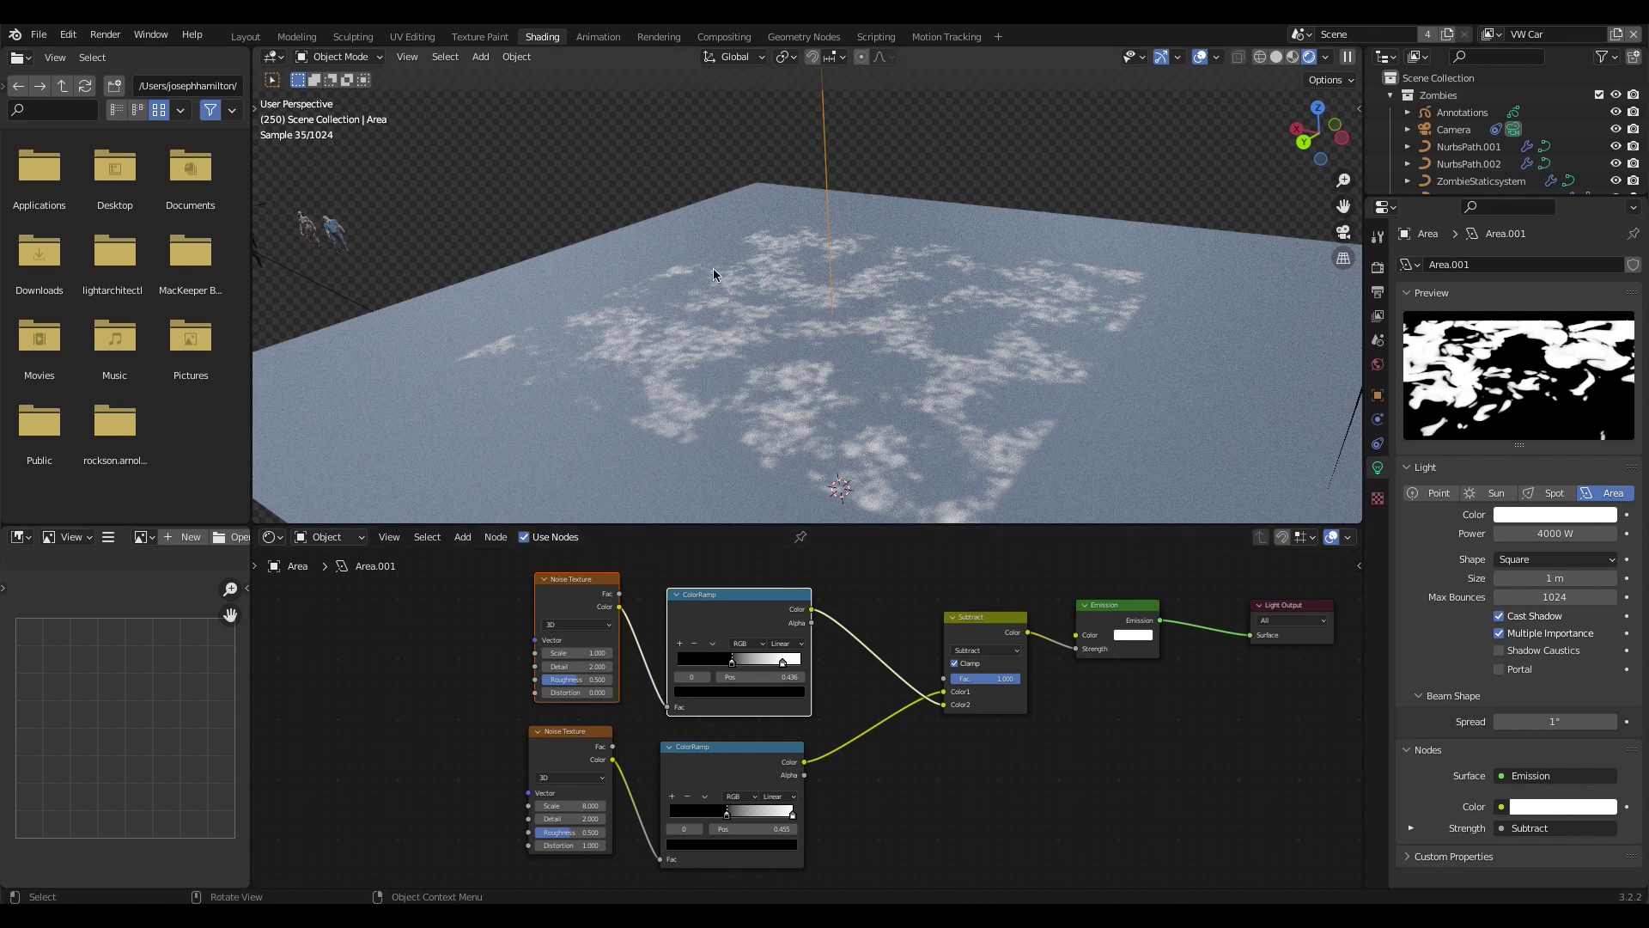
middle_drag(574, 622, 542, 625)
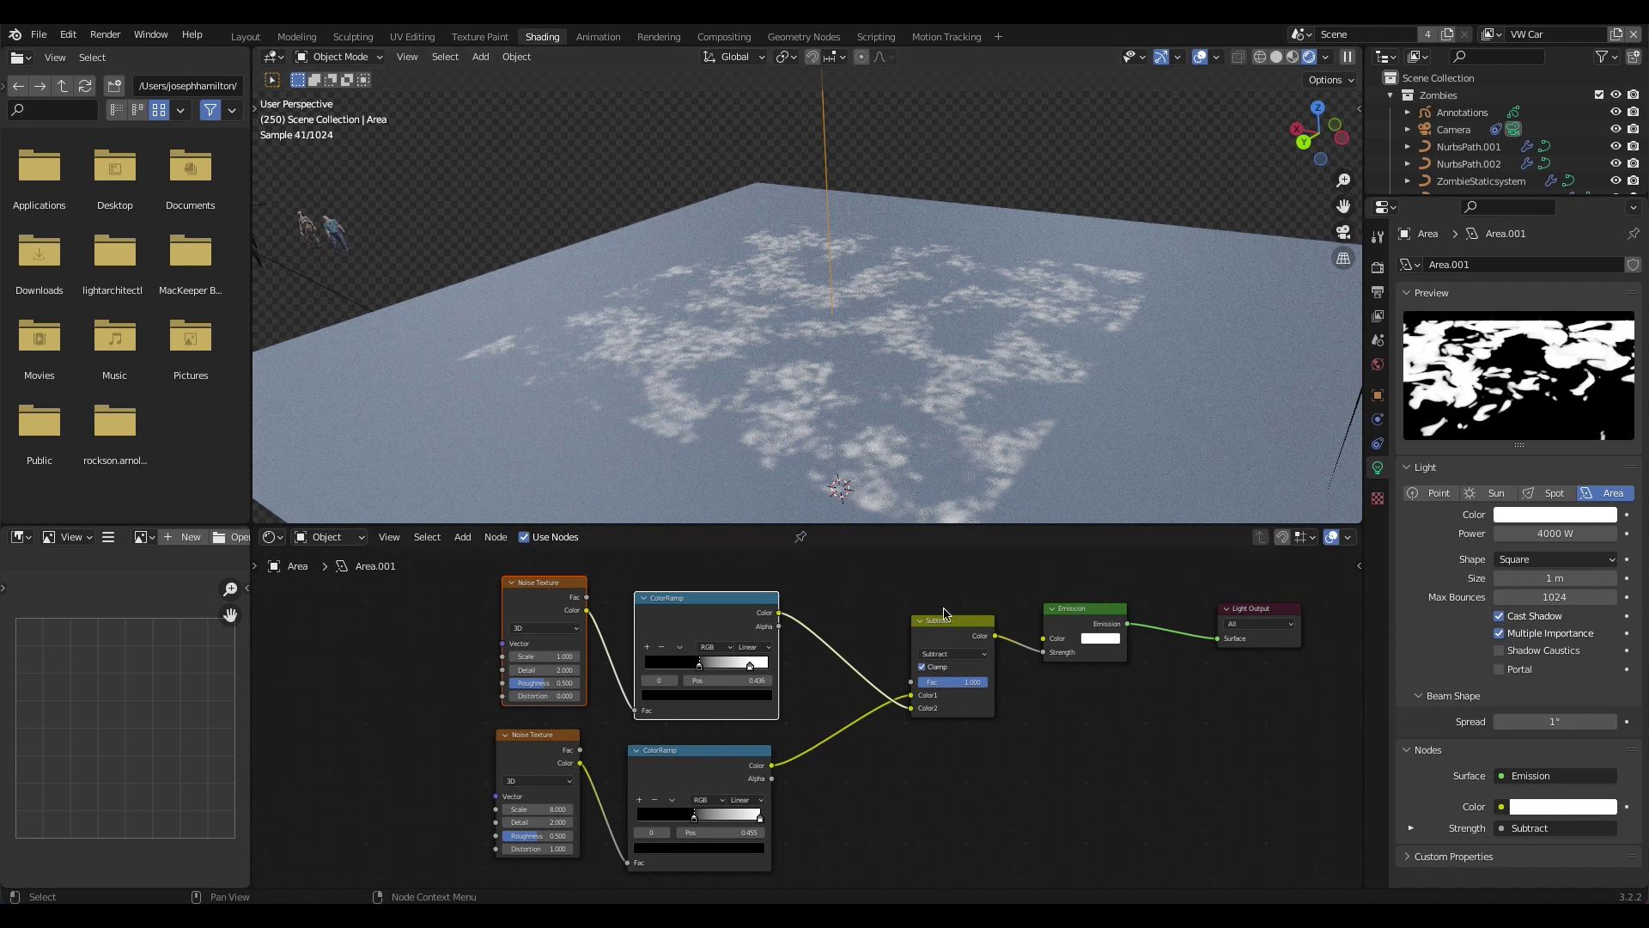
- Delete the test plane beneath the area light
scroll(793, 346, down, 5)
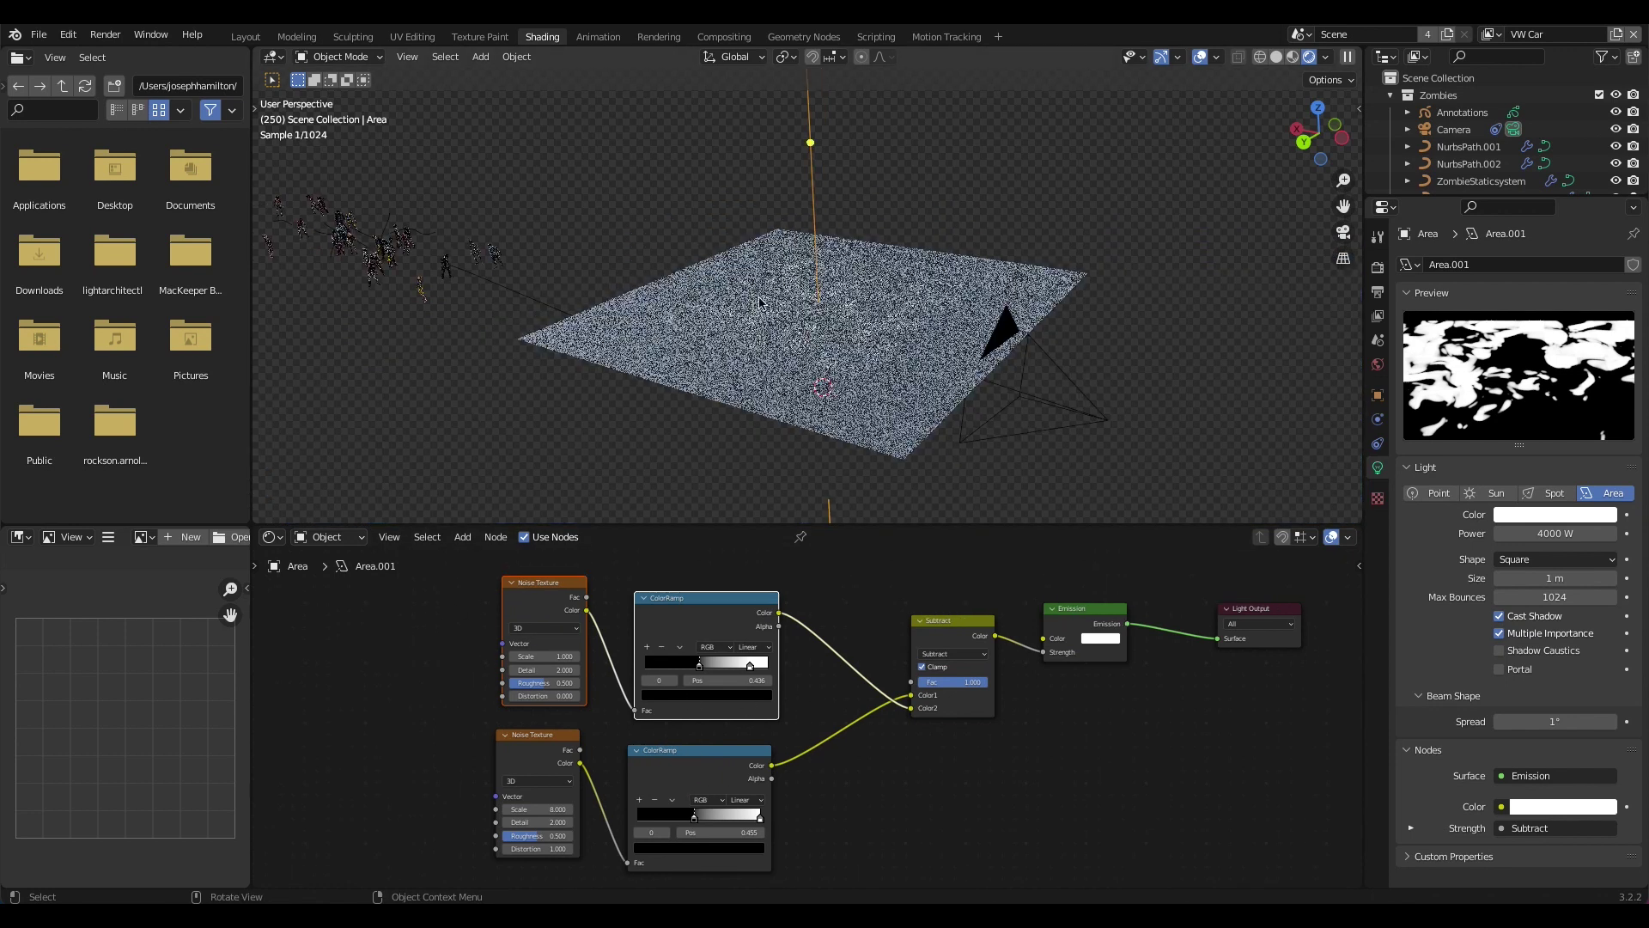
click(883, 431)
key(x)
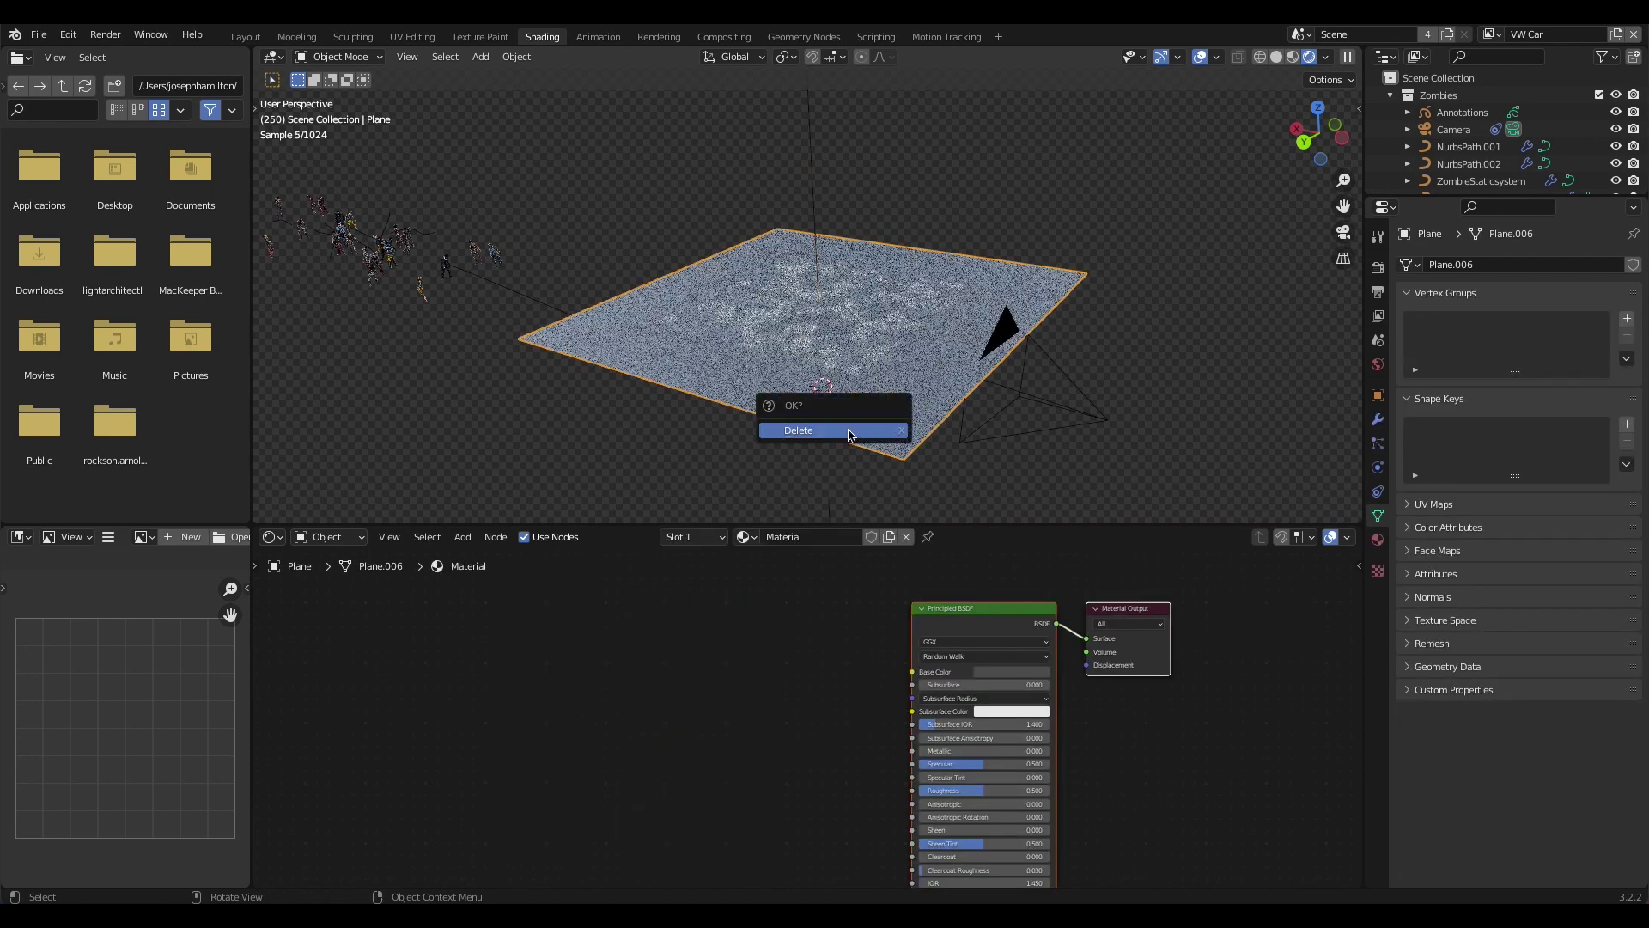
click(853, 431)
- Select the area light and view it in solid shading in the Layout workspace
scroll(840, 236, down, 7)
click(806, 236)
key(z)
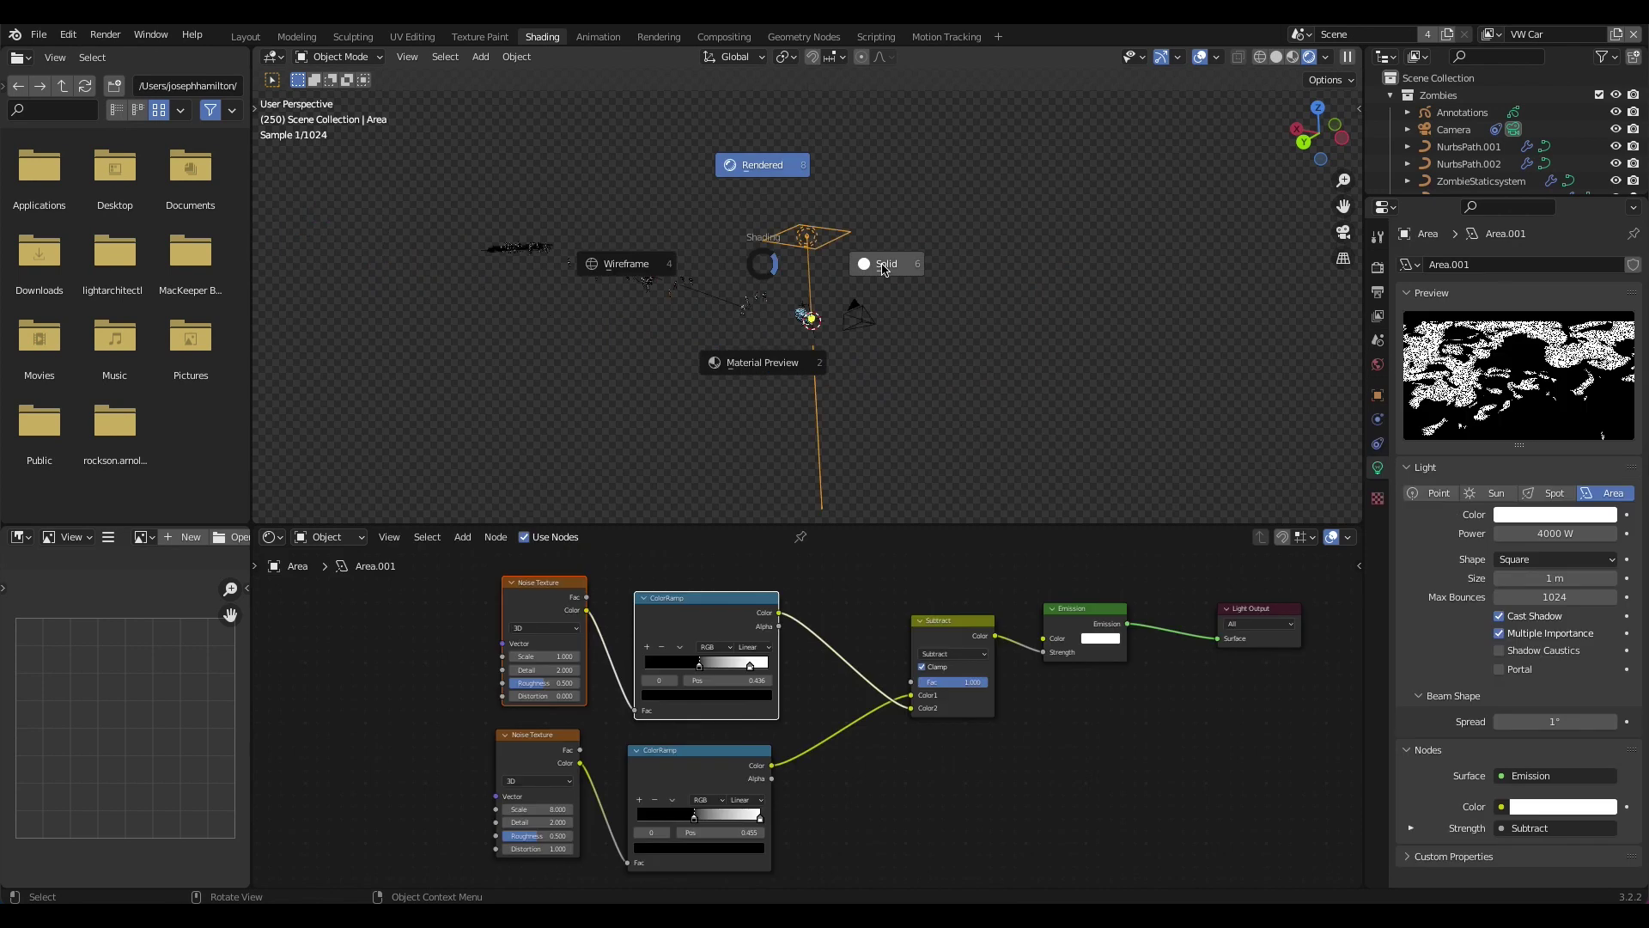
click(887, 268)
click(247, 36)
- Scale the area light along the global X axis above the road and van
mouse_move(653, 429)
middle_down()
mouse_move(638, 495)
mouse_move(606, 318)
middle_up()
key(s)
key(x)
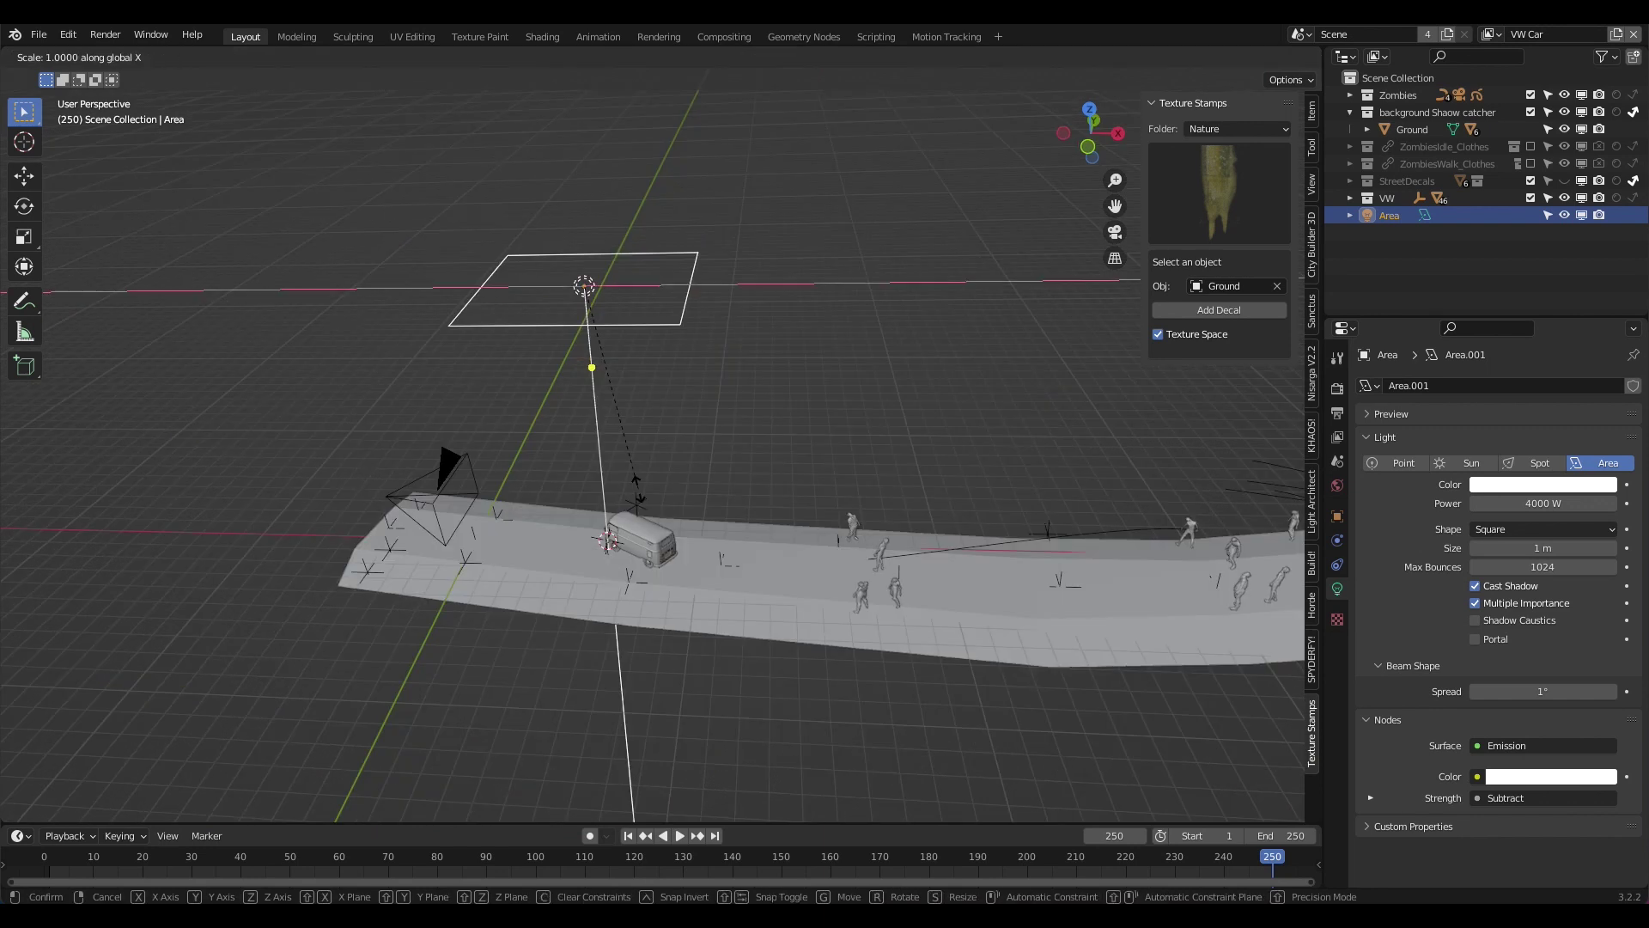
click(539, 530)
- Move the area light along the Y axis and rotate it to shine at an angle onto the road
middle_drag(540, 530, 818, 391)
key(g)
key(y)
click(812, 332)
key(r)
click(816, 379)
- Reposition the tilted area light over the van and the zombie crowd, and resize it to cover them
scroll(817, 388, down, 3)
key(g)
click(859, 428)
key(s)
click(890, 433)
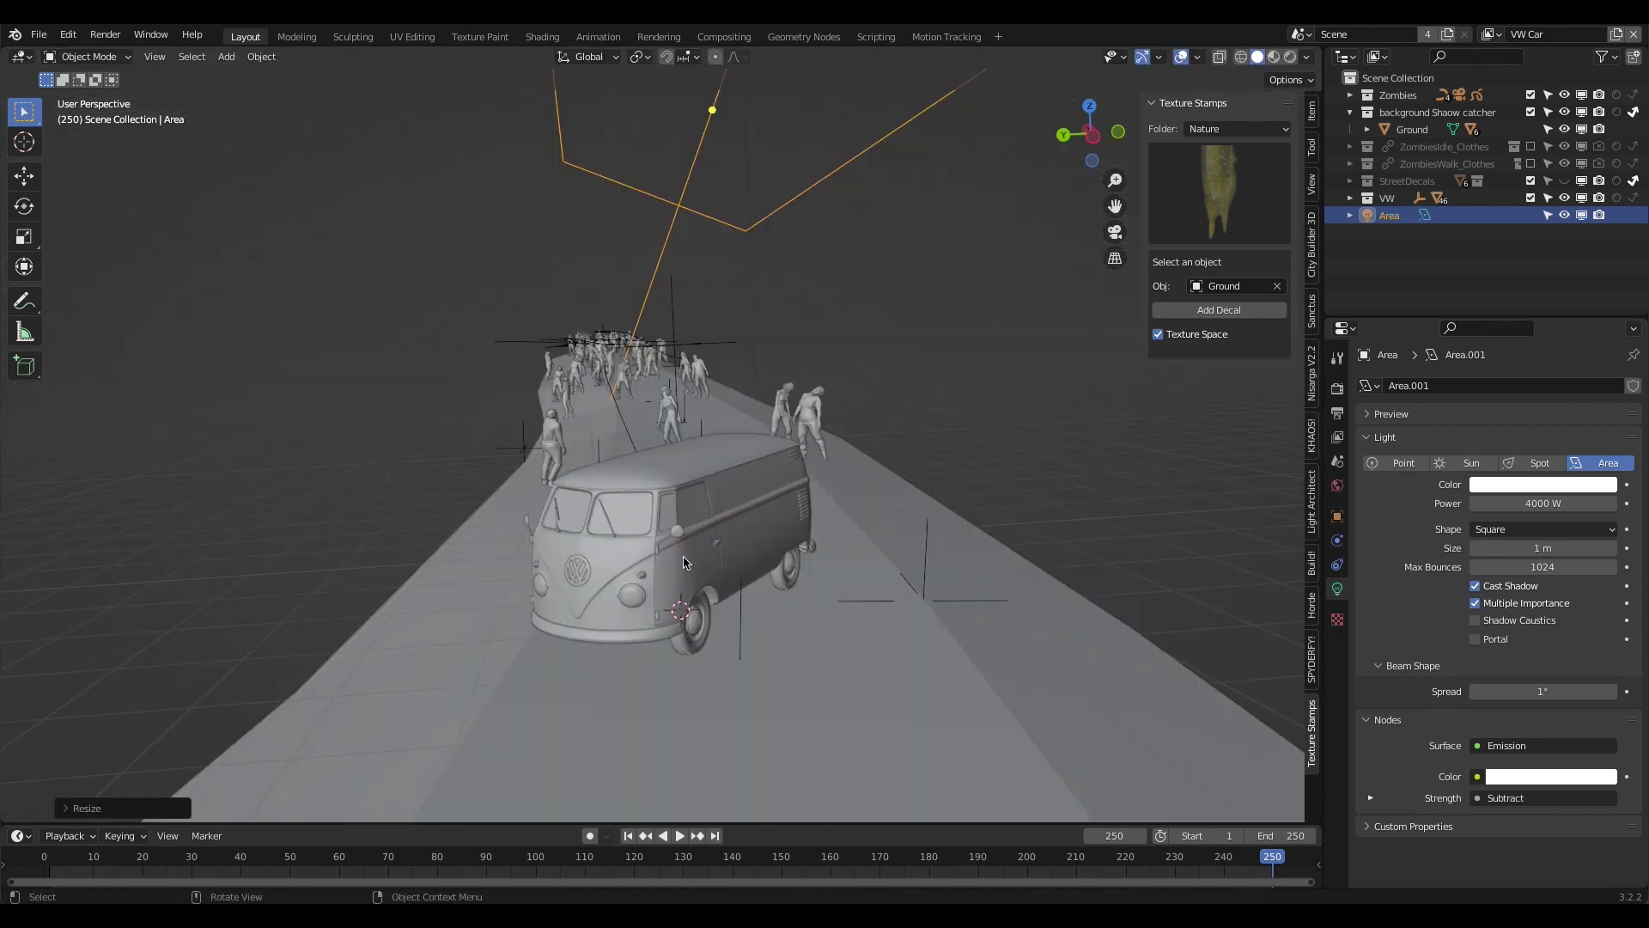
- Show the van scene in rendered shading through the camera and raise the area light's power to 1 MW
key(z)
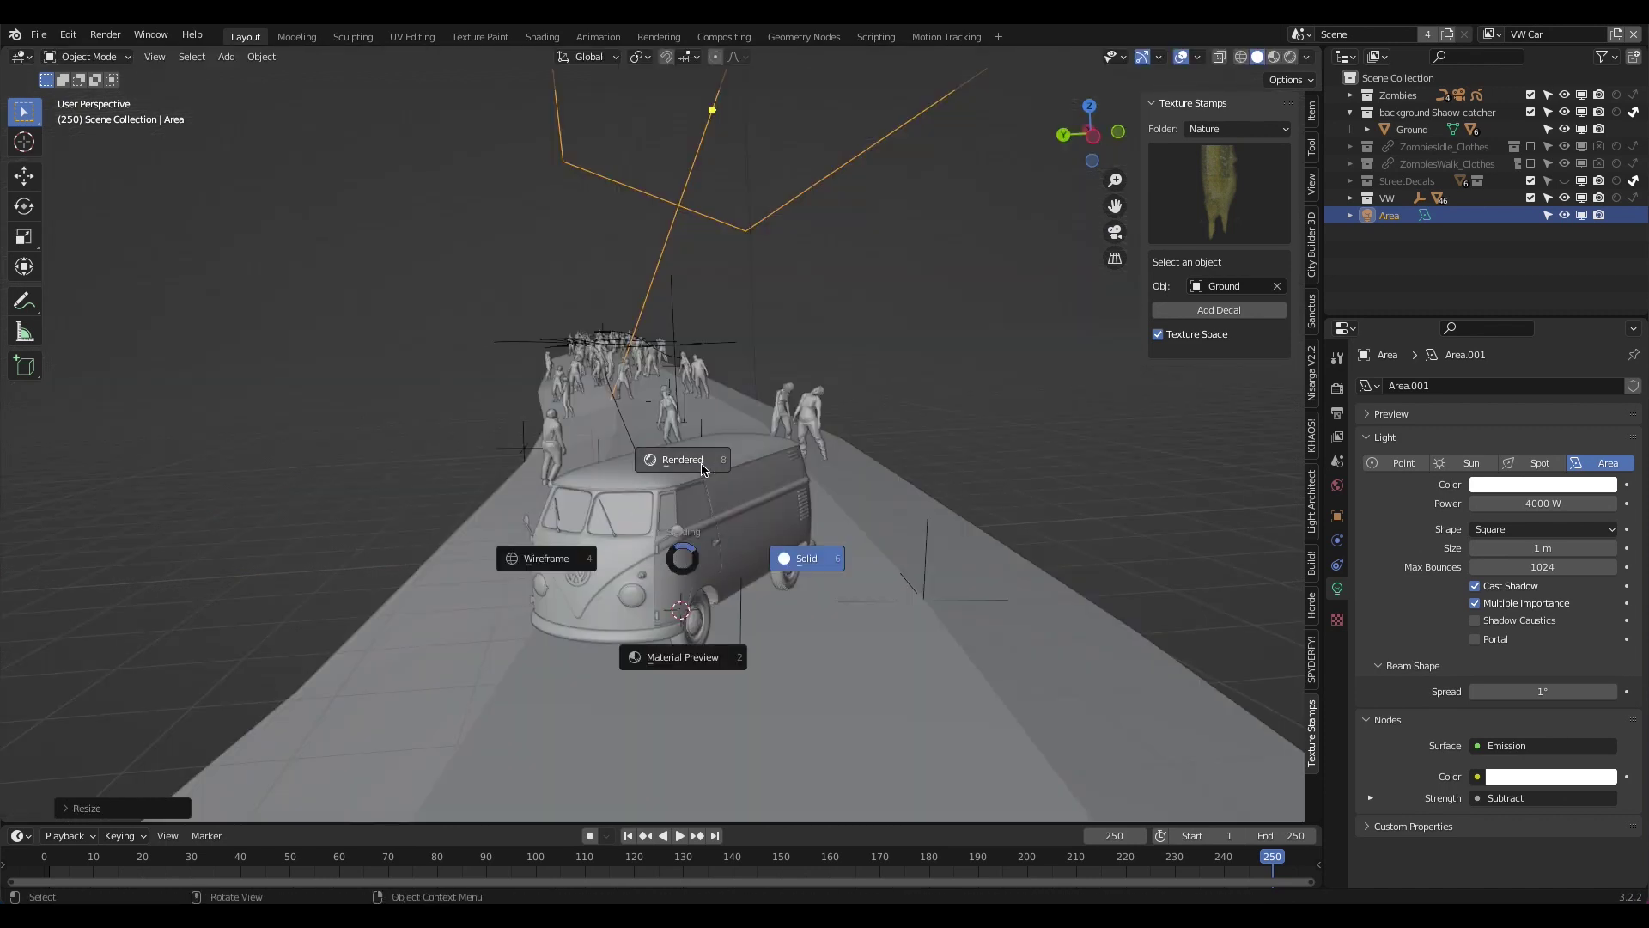
click(703, 470)
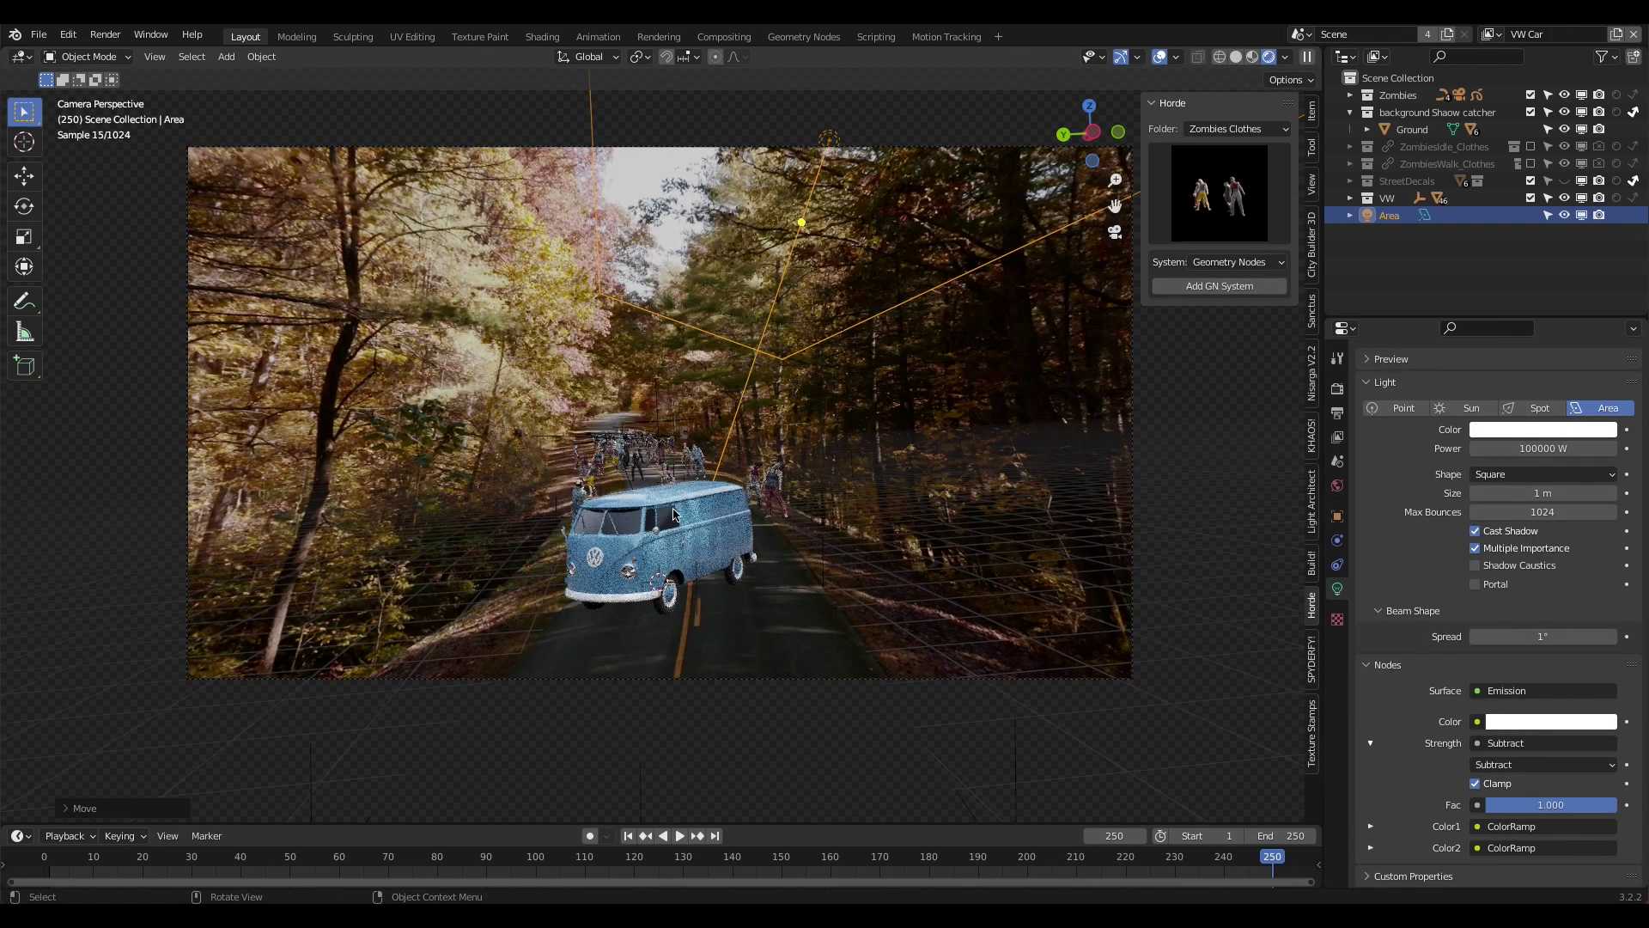
click(1491, 448)
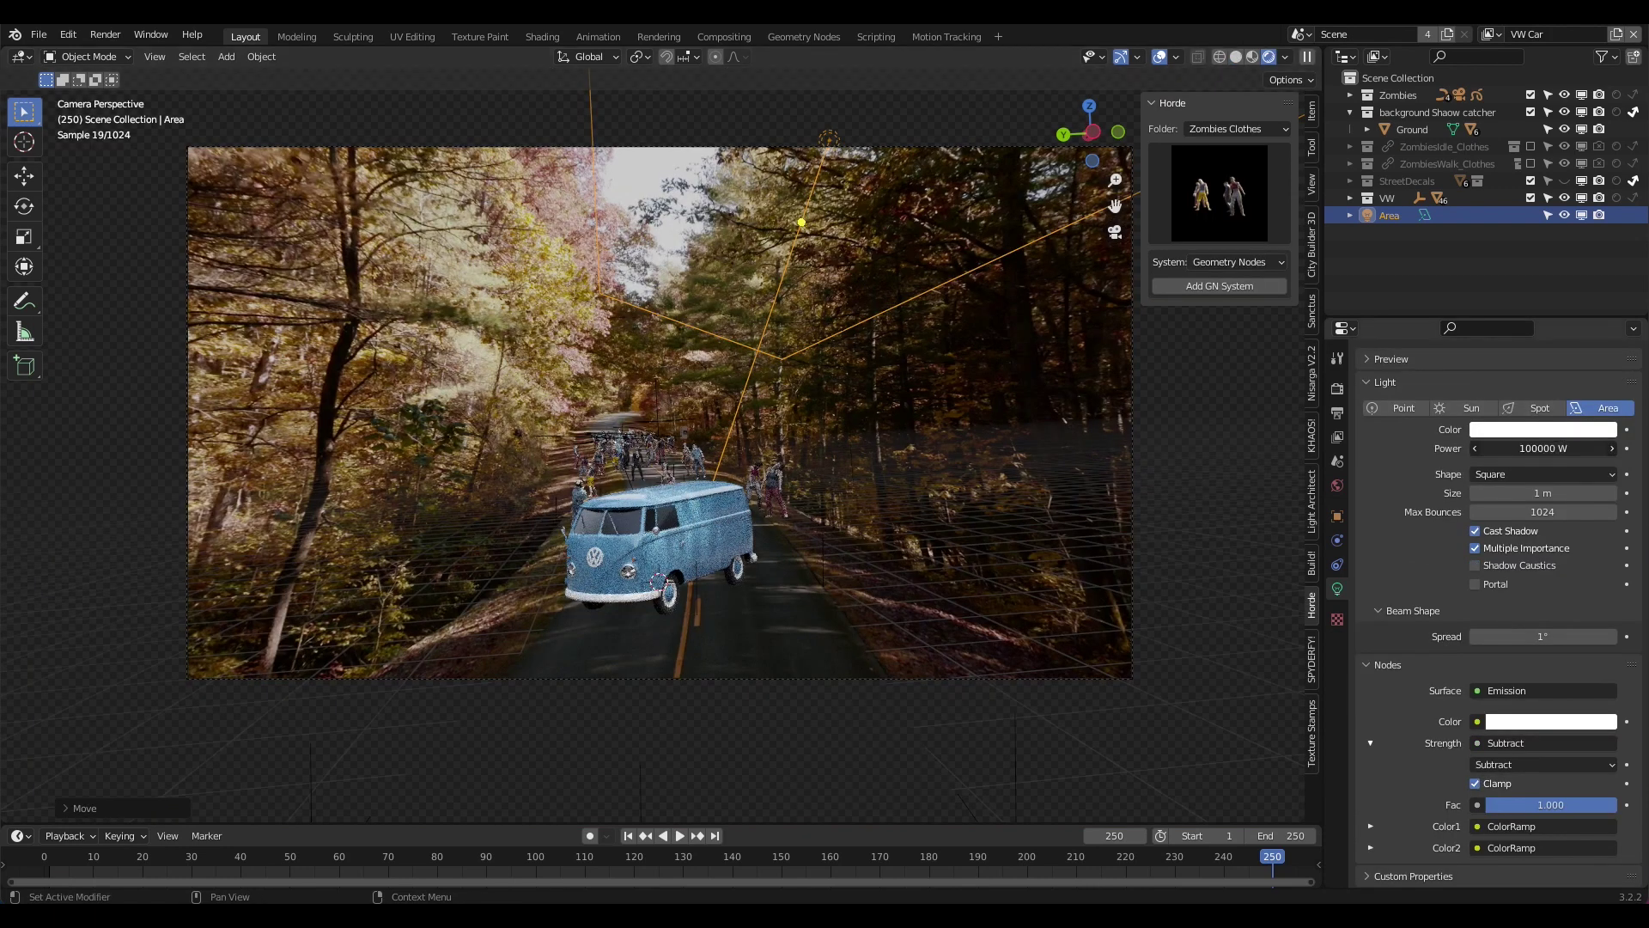
click(1499, 450)
text(0)
key(Return)
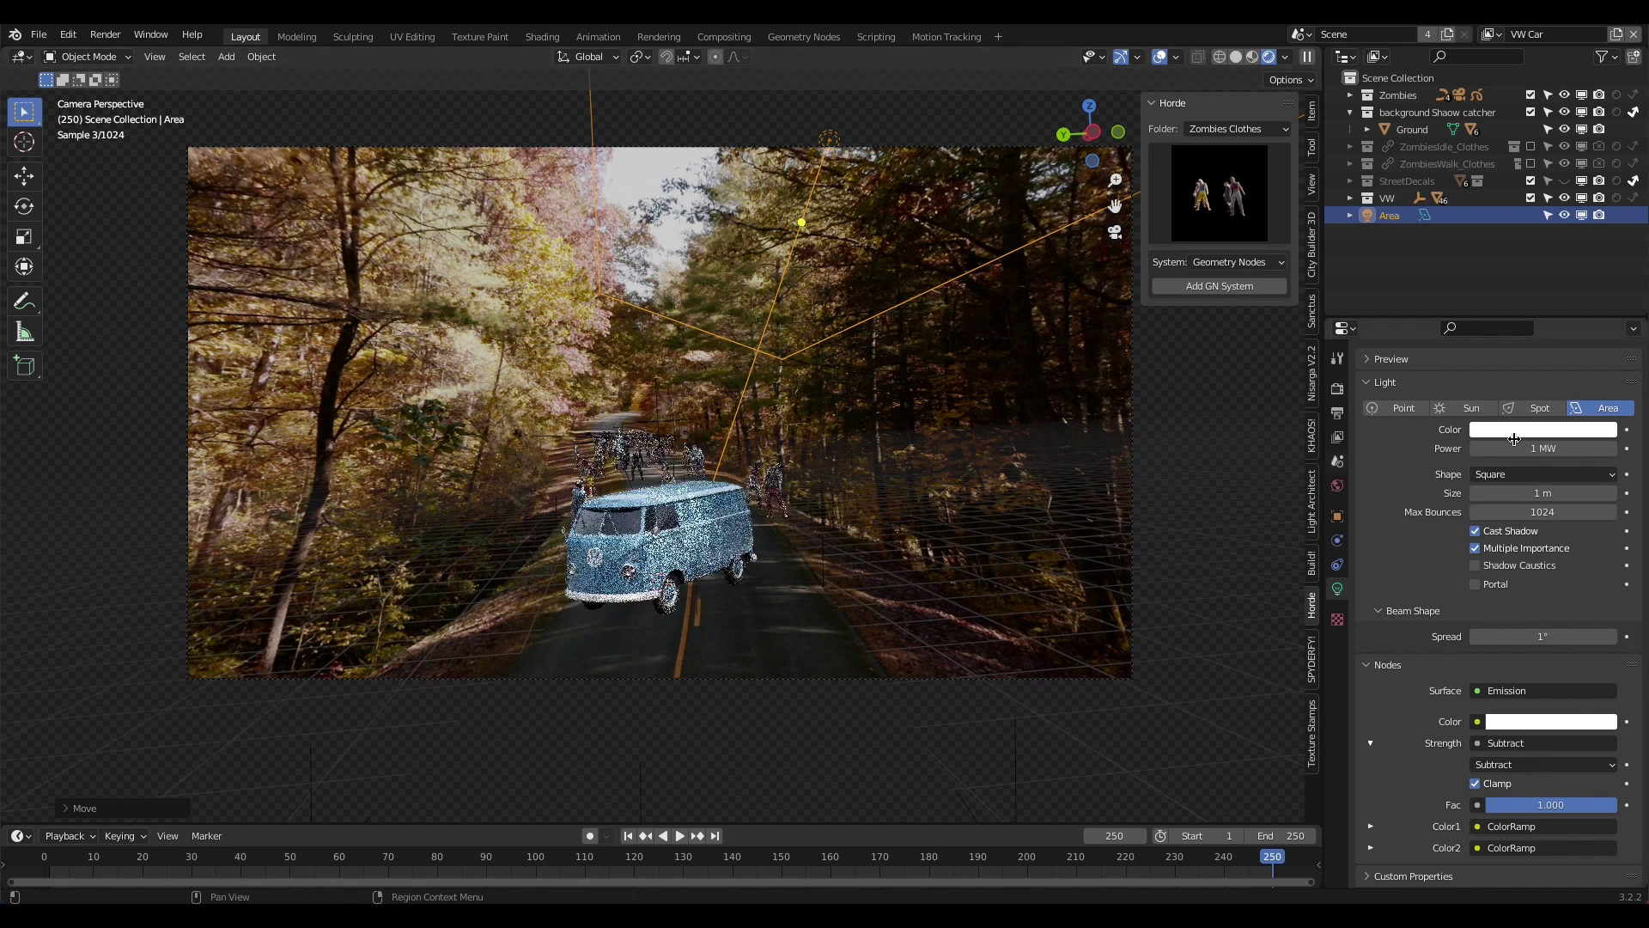